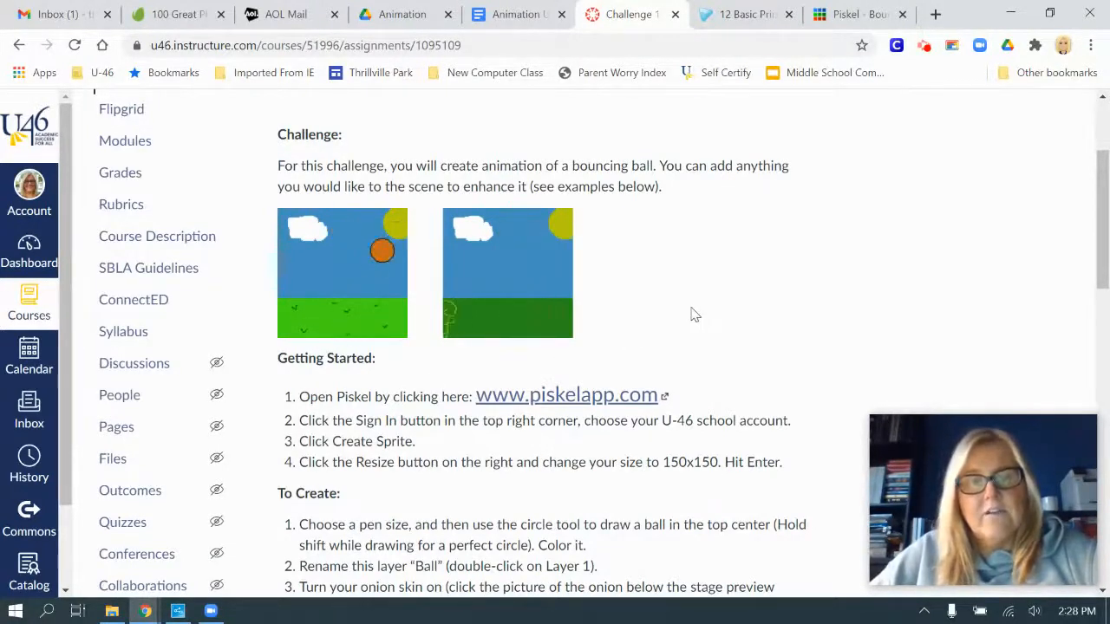
# Look over the bouncing ball assignment page, and view the Bouncing Ball clone animation in Piskel
pyautogui.scroll(-5, 690, 314)
pyautogui.scroll(-7, 711, 312)
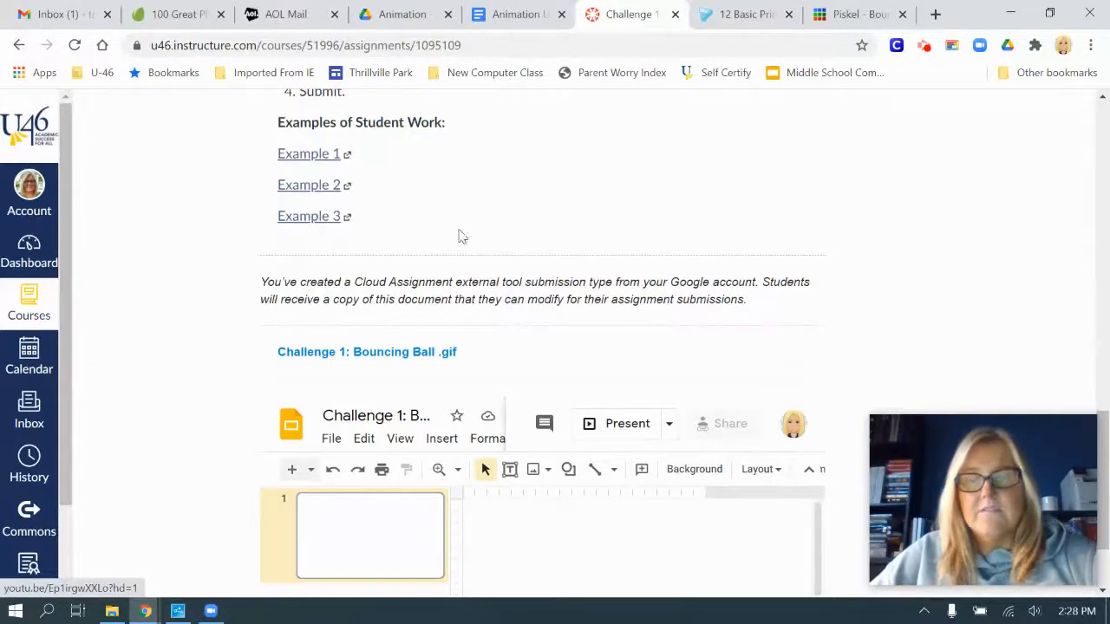
pyautogui.scroll(10, 734, 265)
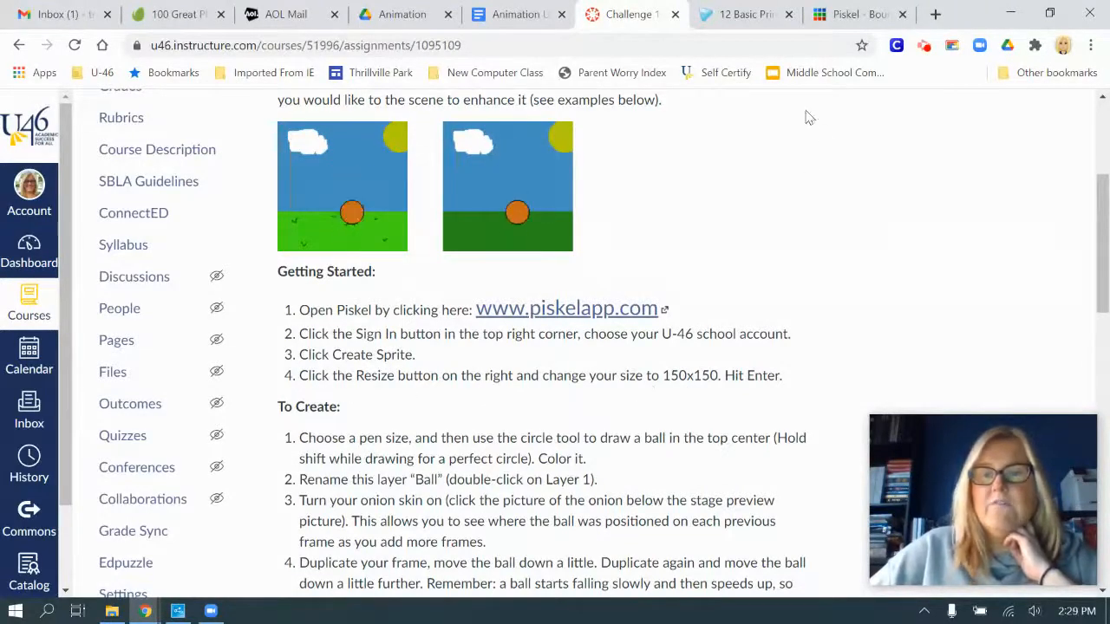
pyautogui.click(854, 16)
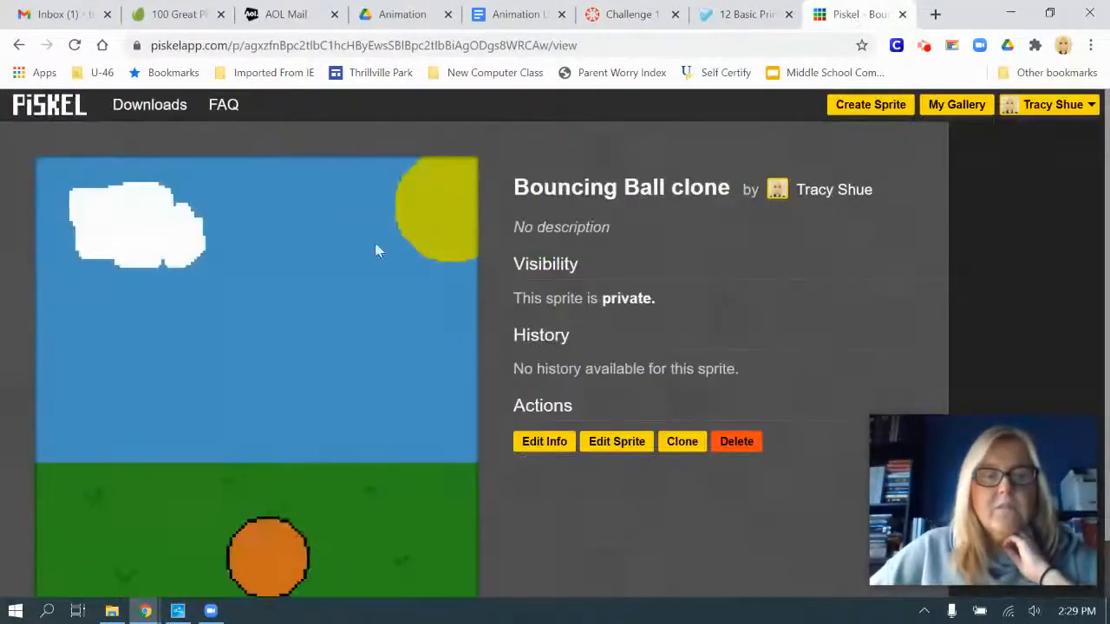
pyautogui.scroll(-1, 518, 358)
pyautogui.scroll(1, 519, 359)
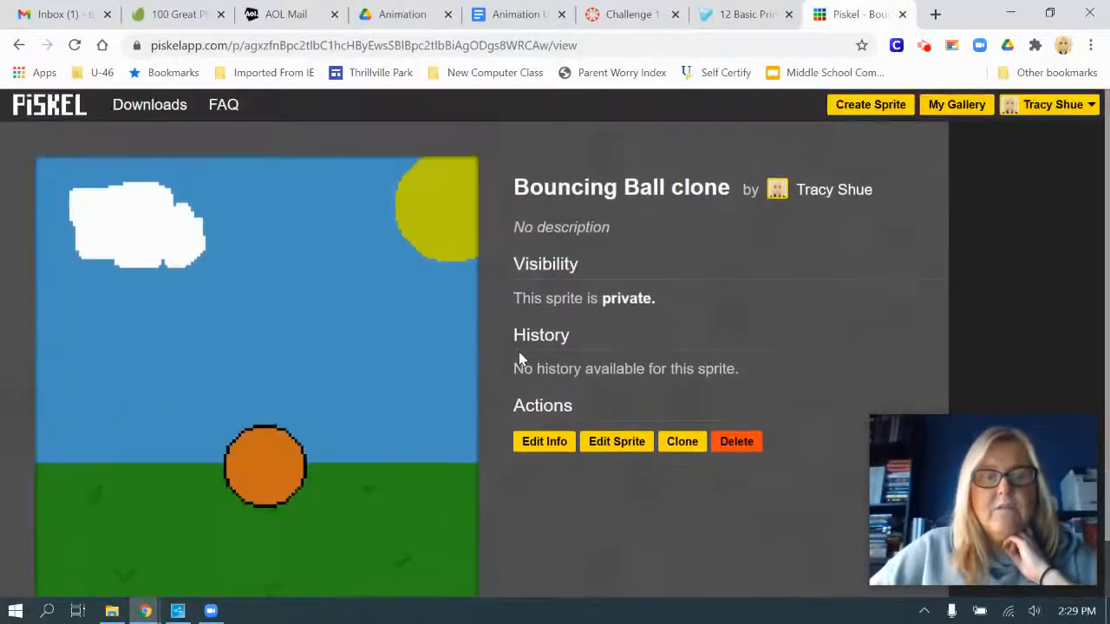
# Create a new sprite and resize its canvas to 150 by 150 px
pyautogui.click(872, 109)
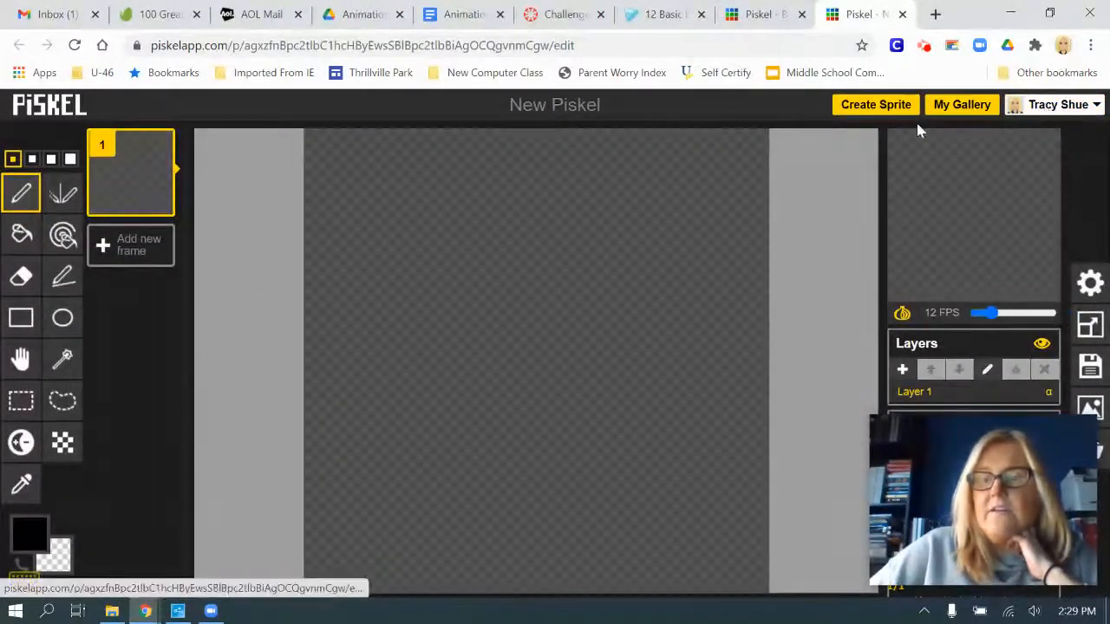
pyautogui.click(1088, 326)
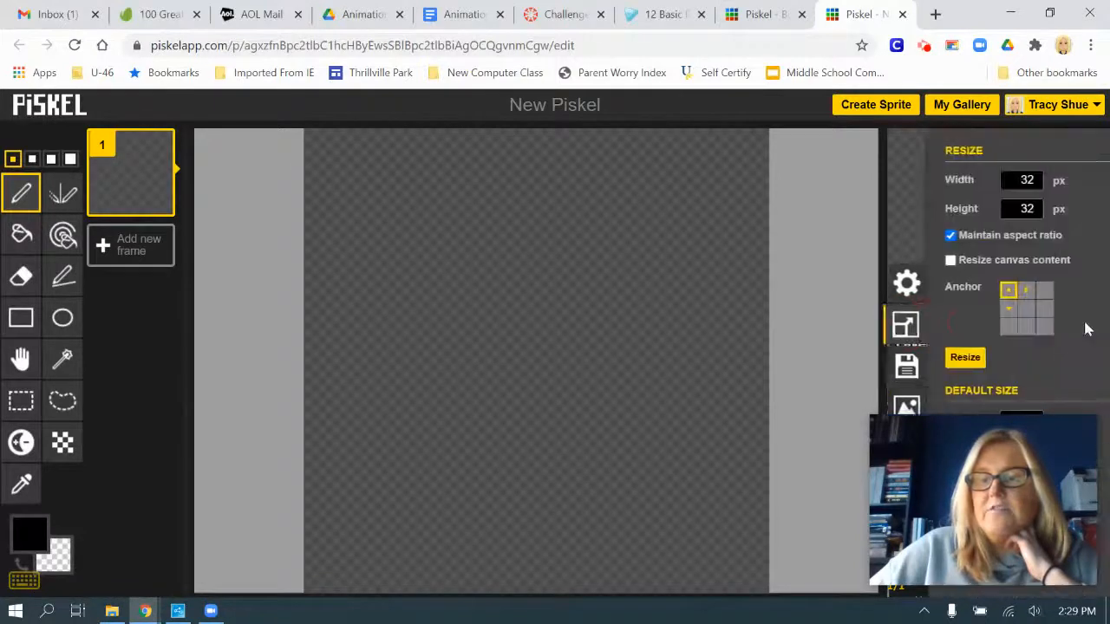
pyautogui.moveTo(954, 180); pyautogui.dragTo(987, 180)
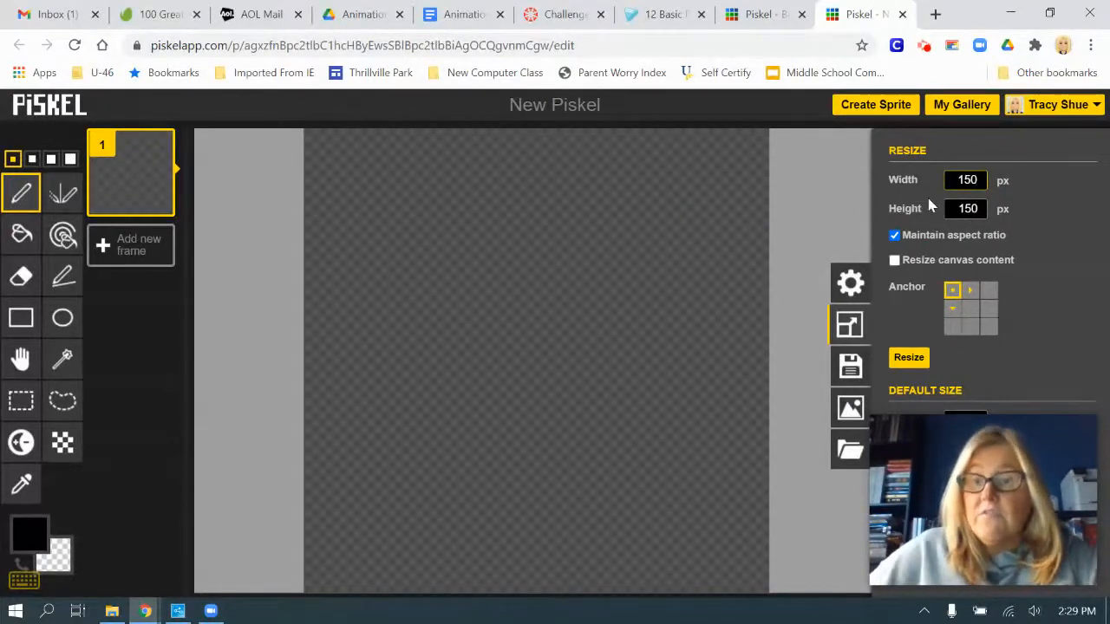
pyautogui.click(910, 360)
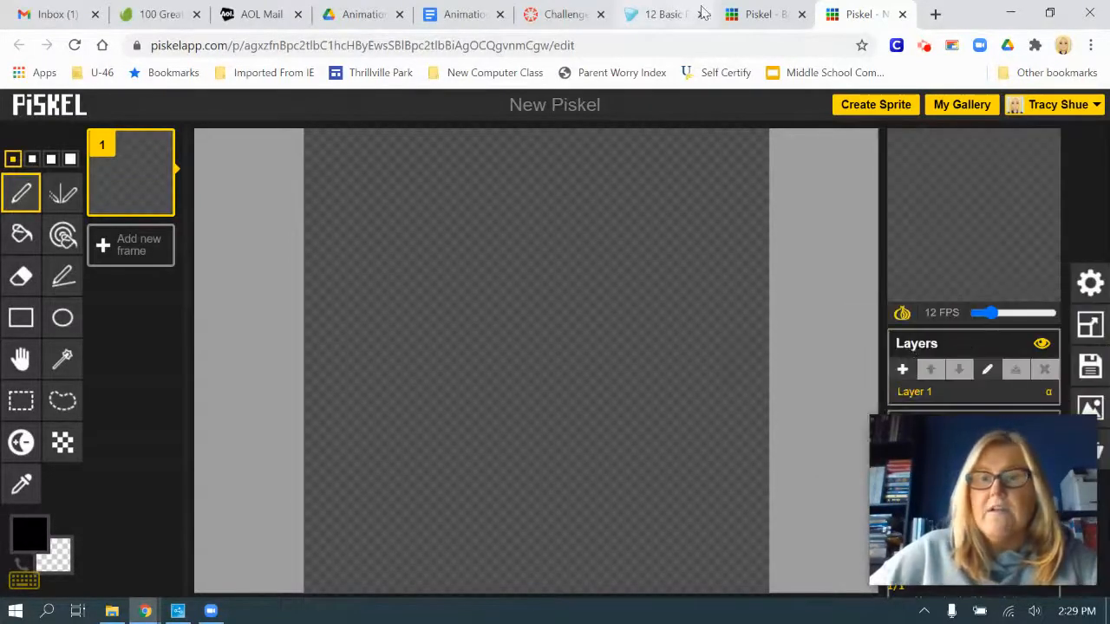
# Following the assignment's creation steps, draw a ball outline near the canvas's top centre with the Circle tool and the 2-pixel pen size
pyautogui.click(555, 15)
pyautogui.scroll(-2, 559, 294)
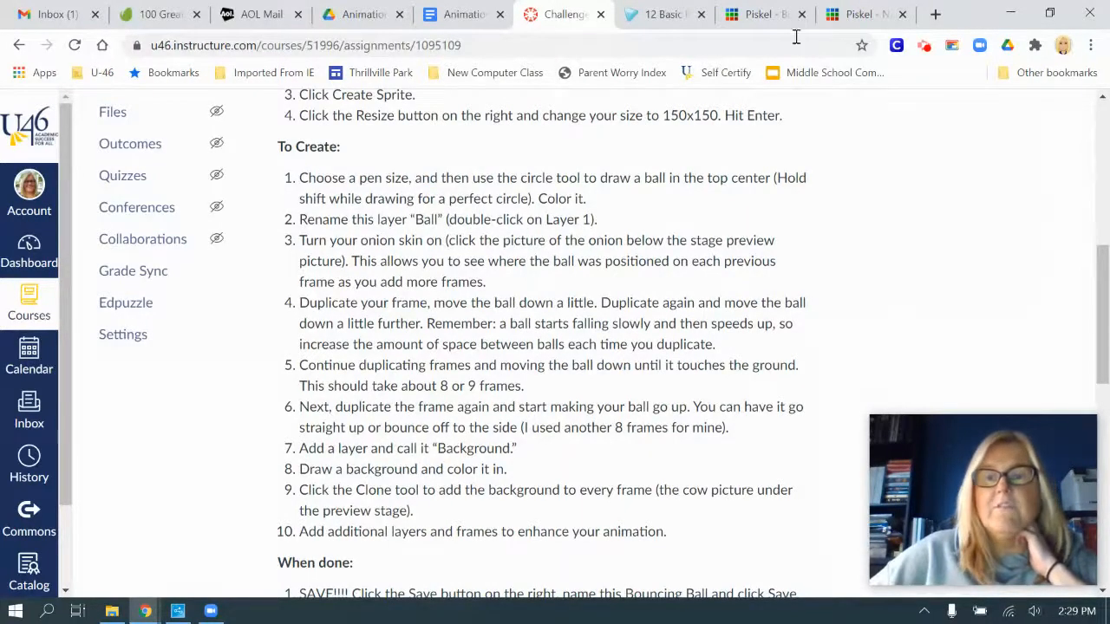
pyautogui.click(859, 15)
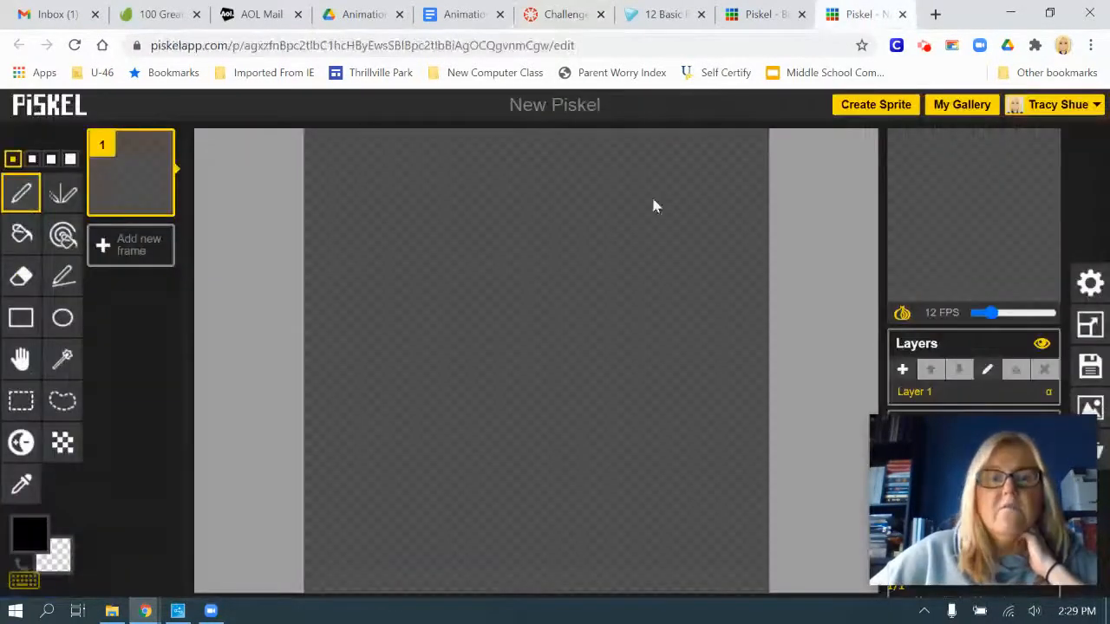
pyautogui.click(73, 323)
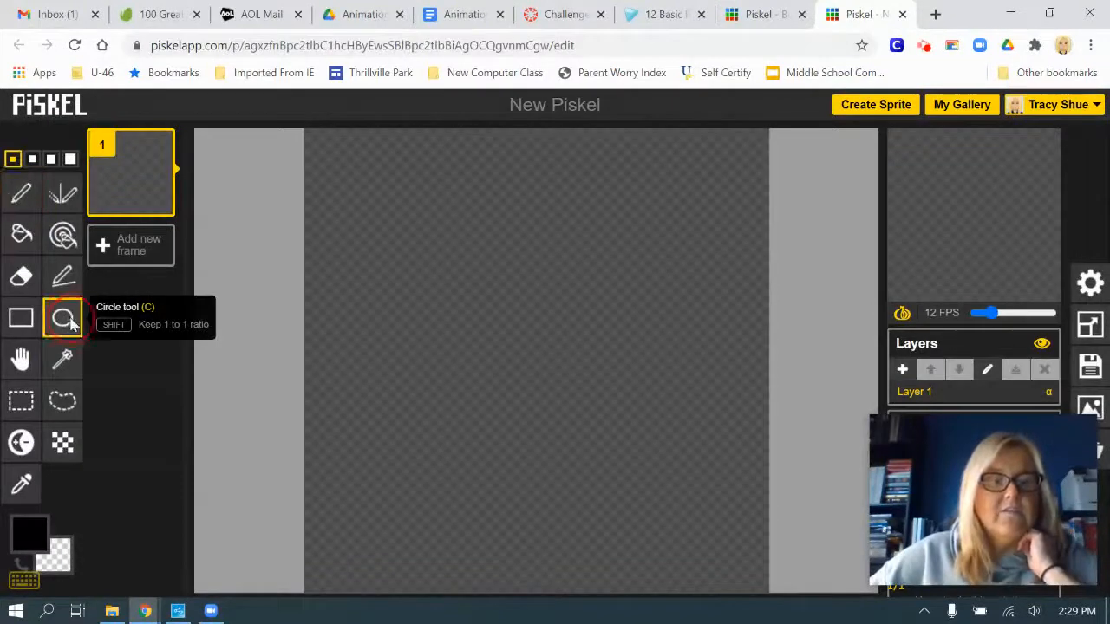
pyautogui.click(33, 162)
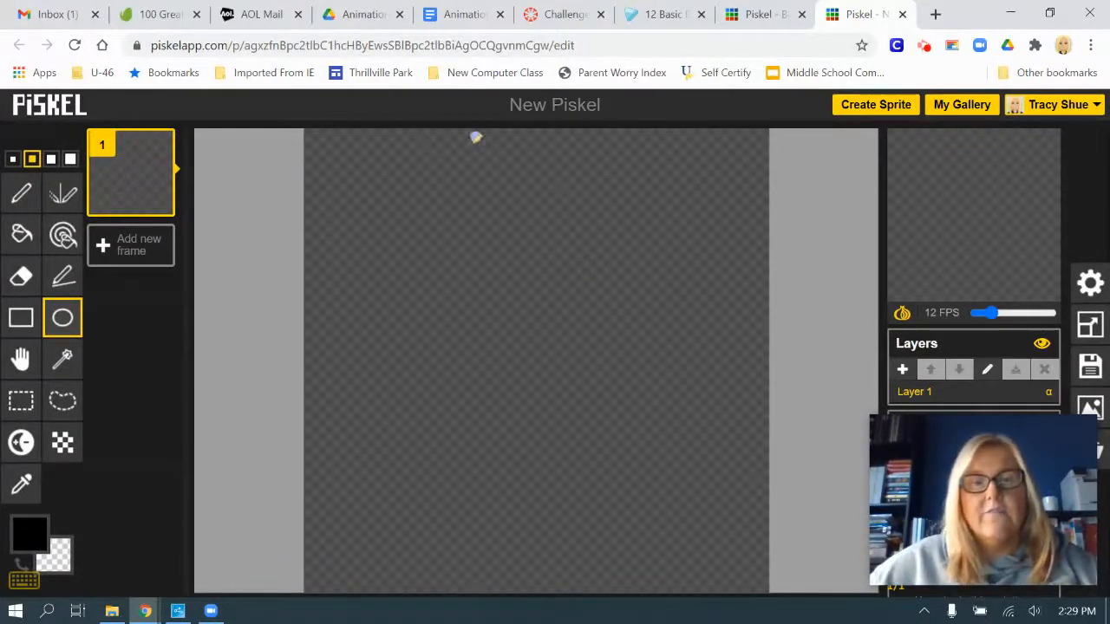
pyautogui.moveTo(473, 136); pyautogui.dragTo(564, 206)
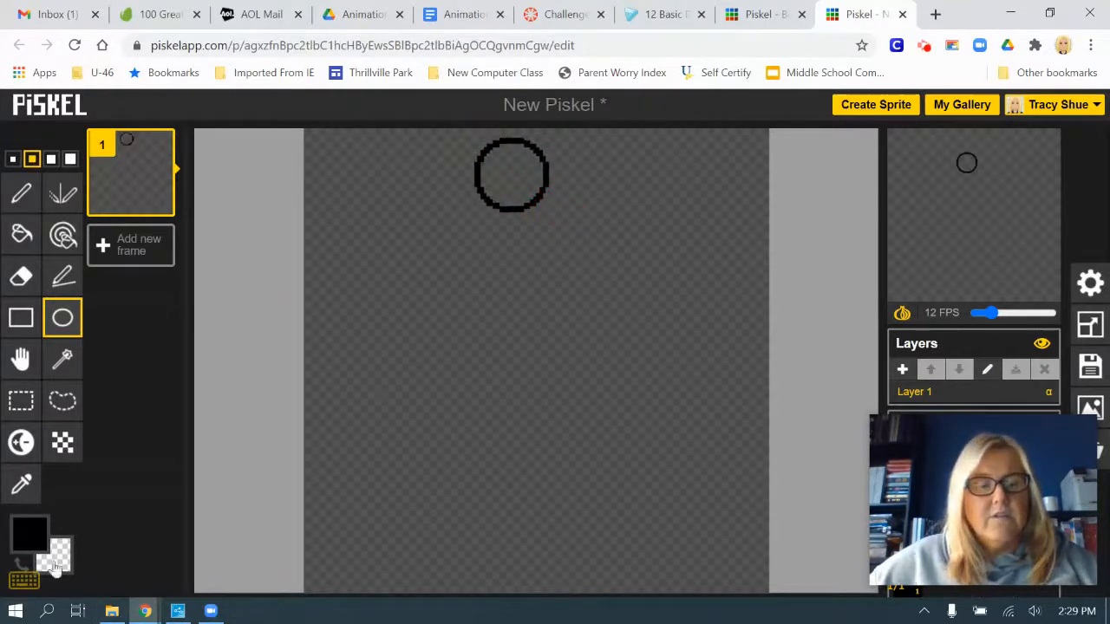
# Set the primary colour to orange #d7731e and fill the inside of the ball with it
pyautogui.click(29, 535)
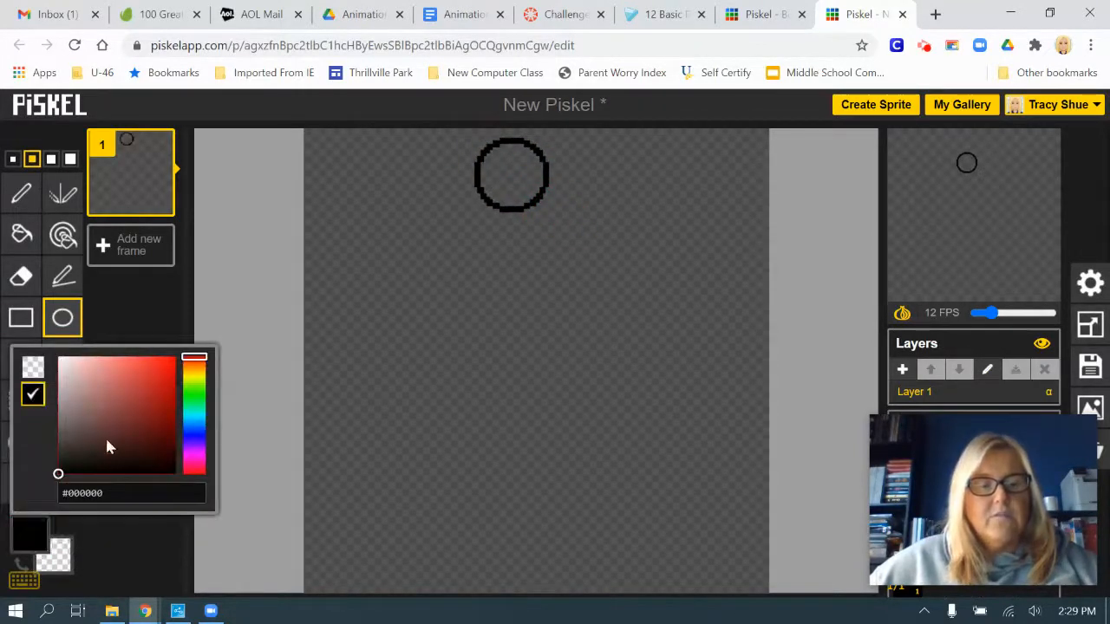
pyautogui.click(195, 365)
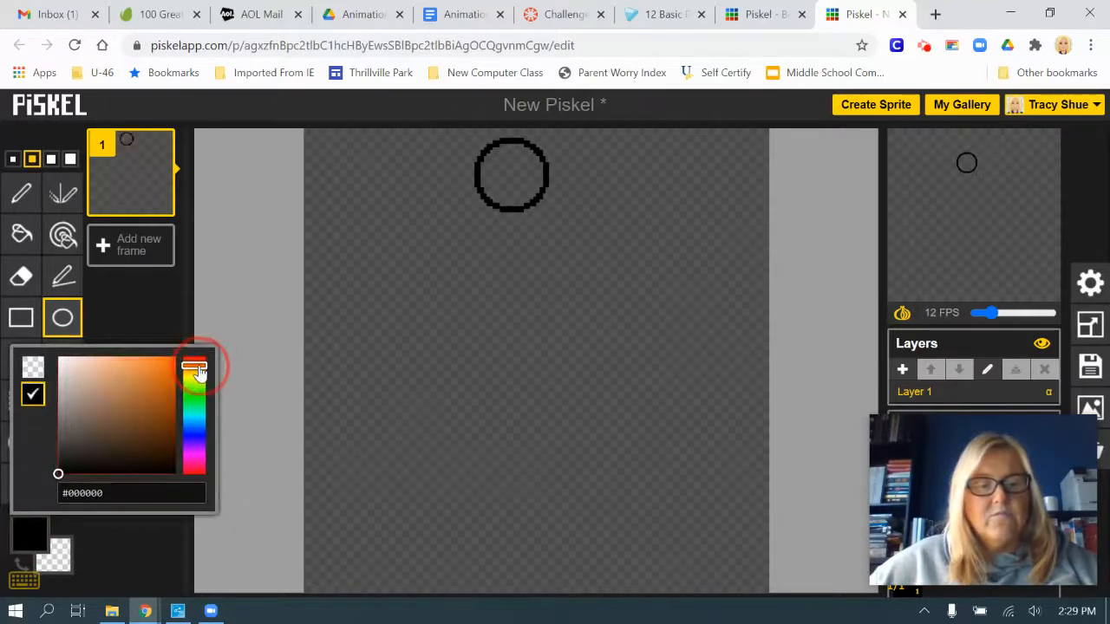
pyautogui.moveTo(58, 476); pyautogui.dragTo(159, 379)
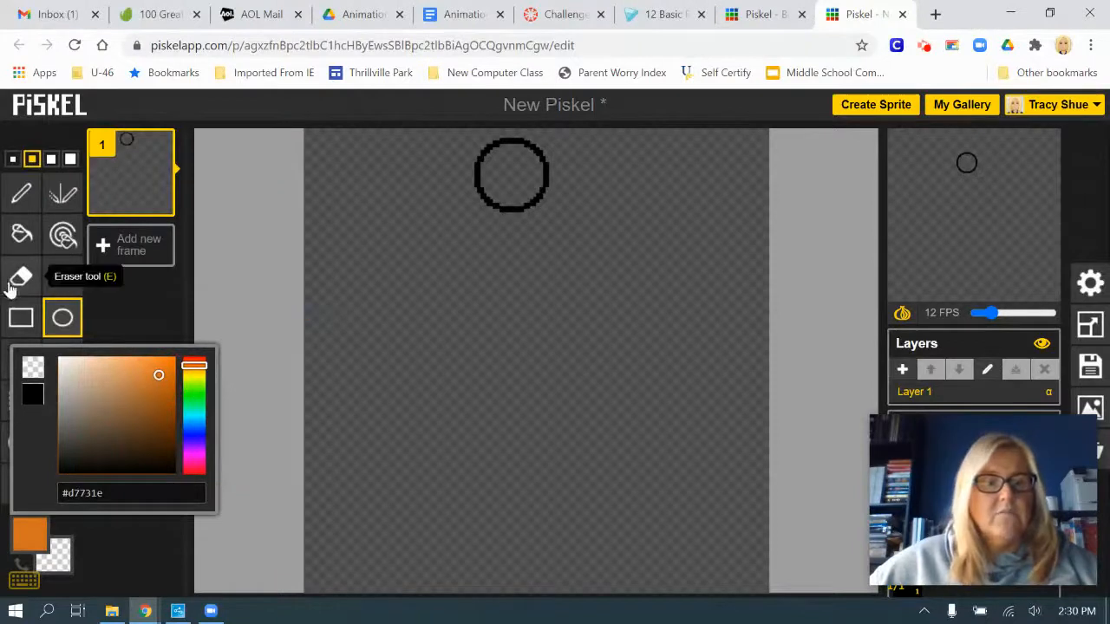
pyautogui.click(20, 236)
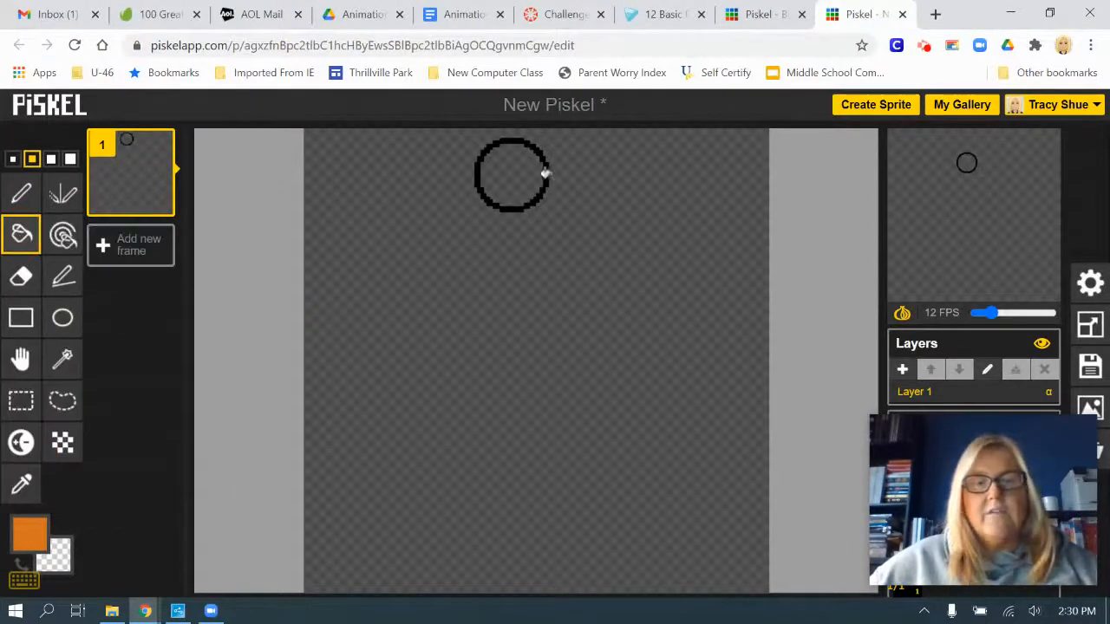
pyautogui.click(516, 178)
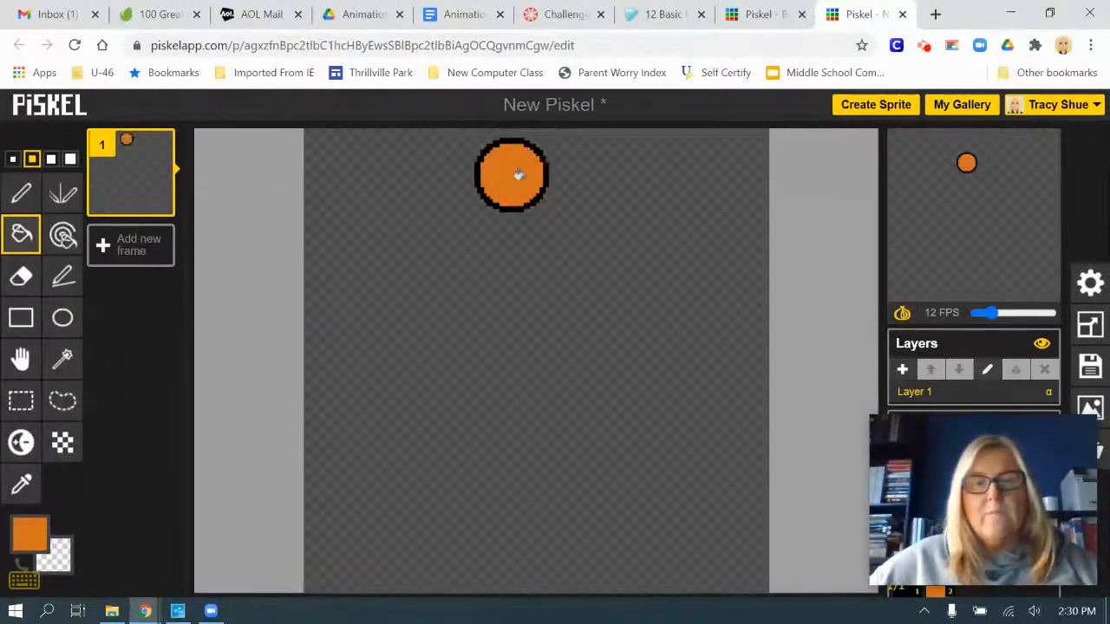
# Rename Layer 1 as Ball
pyautogui.doubleClick(917, 392)
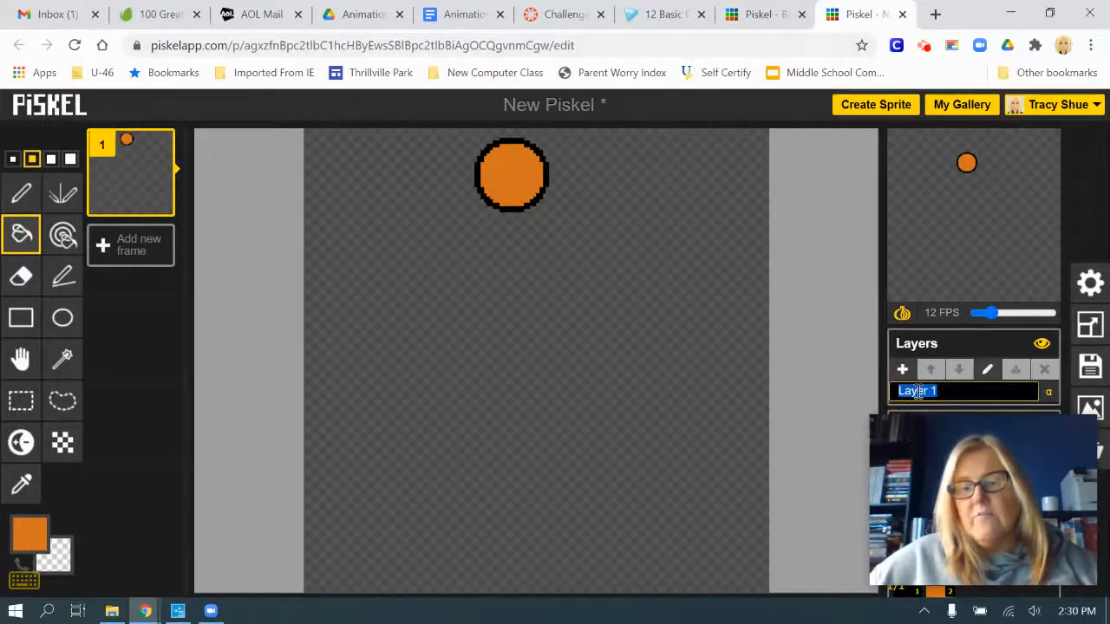
pyautogui.write('Ball')
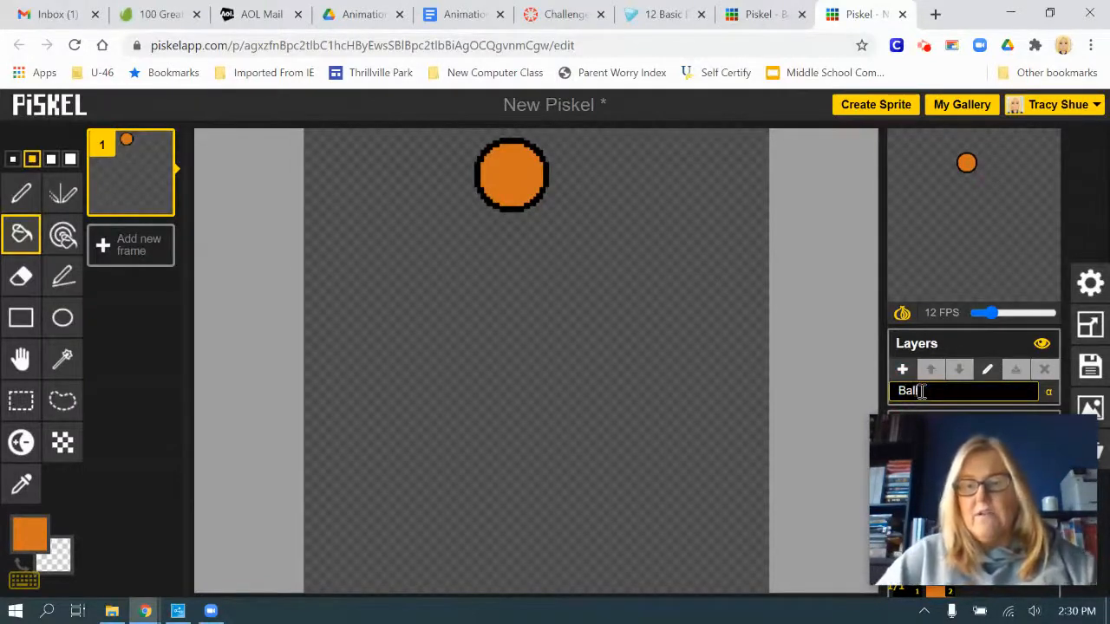
pyautogui.press('Return')
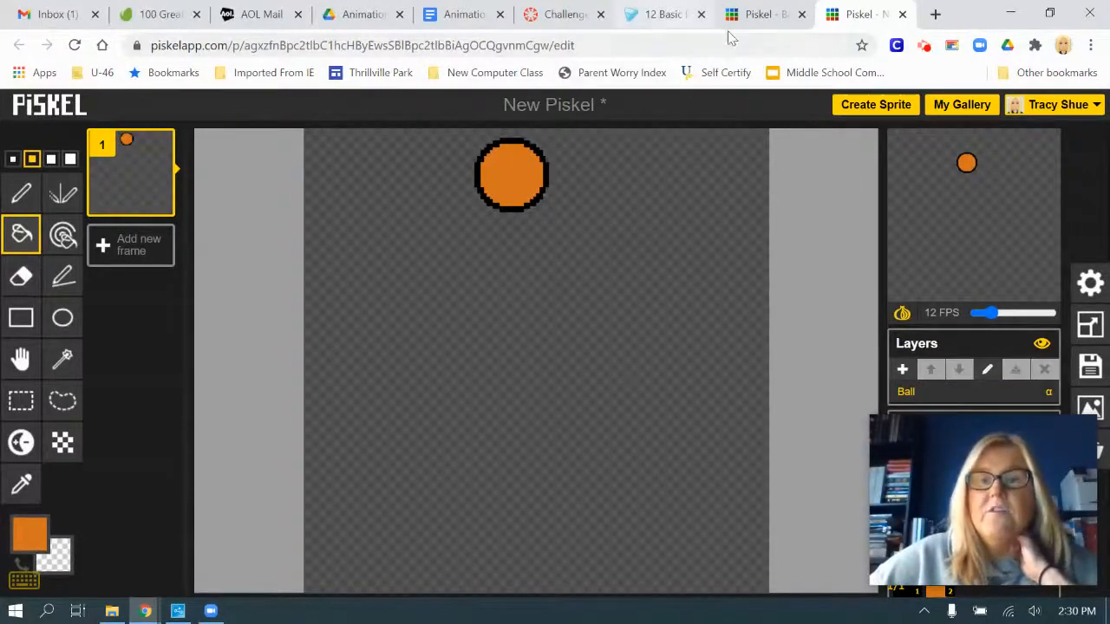
# Read the assignment's frame animation steps, and toggle the new sprite's onion skin off and back on
pyautogui.click(744, 10)
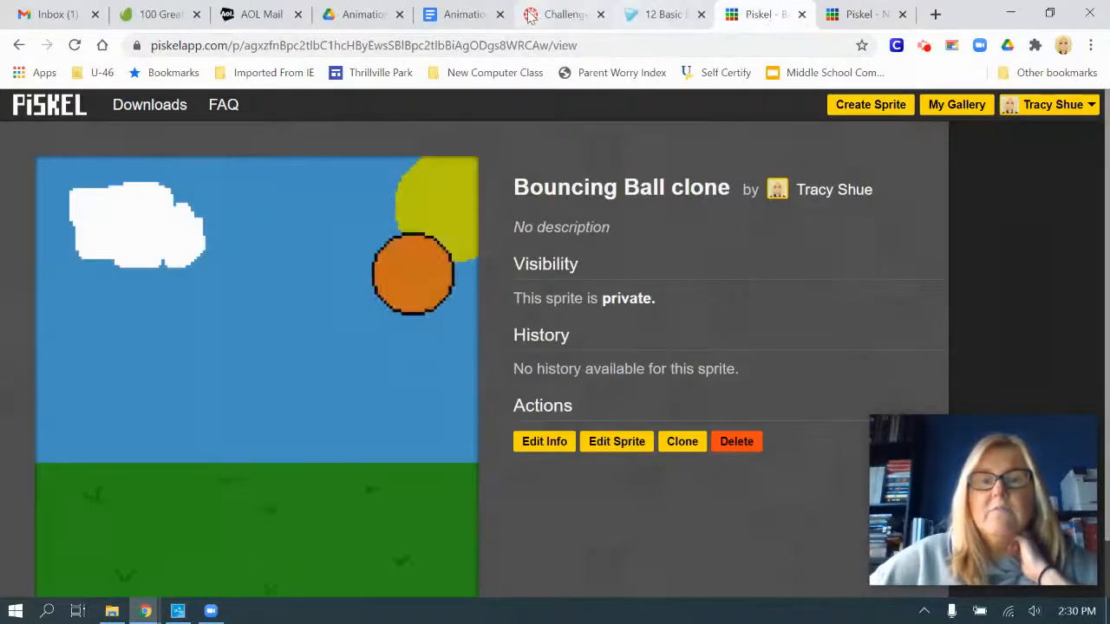
pyautogui.click(560, 14)
pyautogui.scroll(-1, 612, 124)
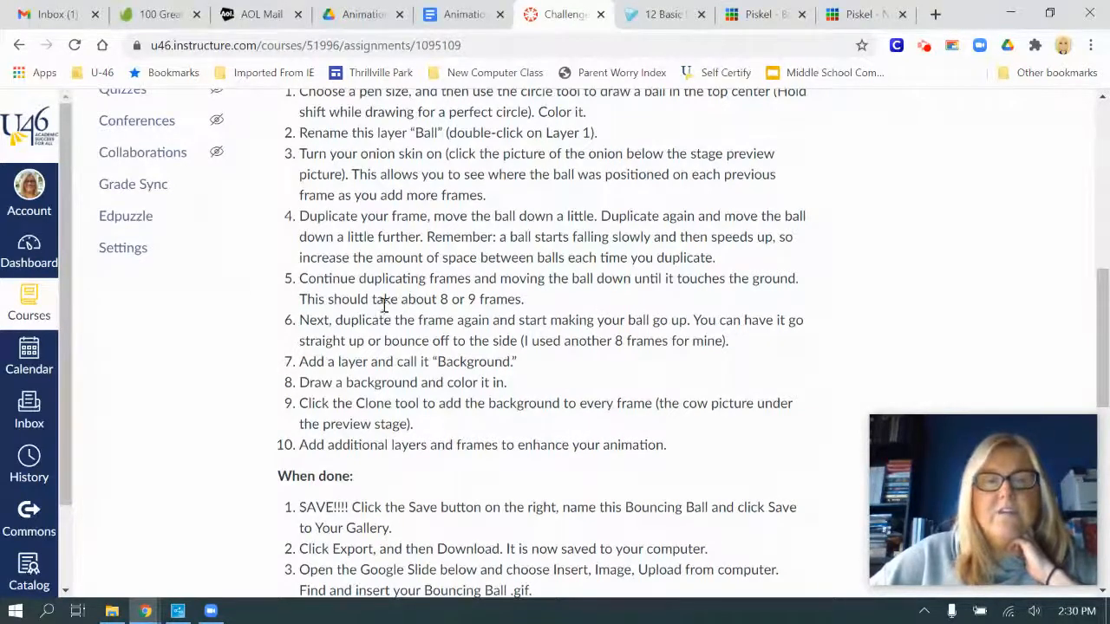
pyautogui.click(863, 15)
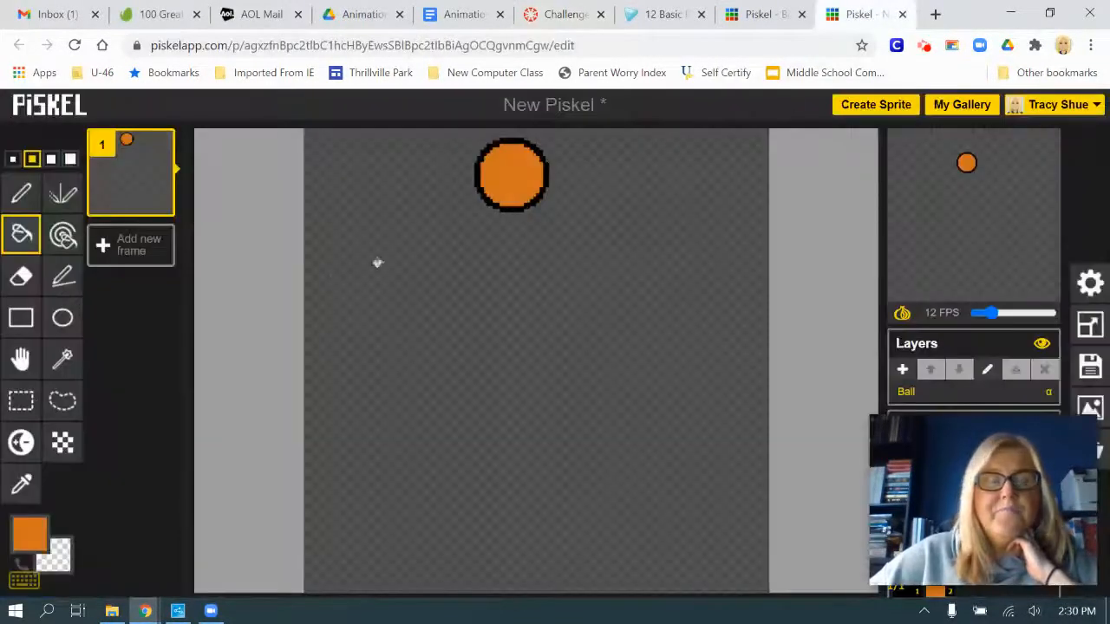
pyautogui.click(902, 317)
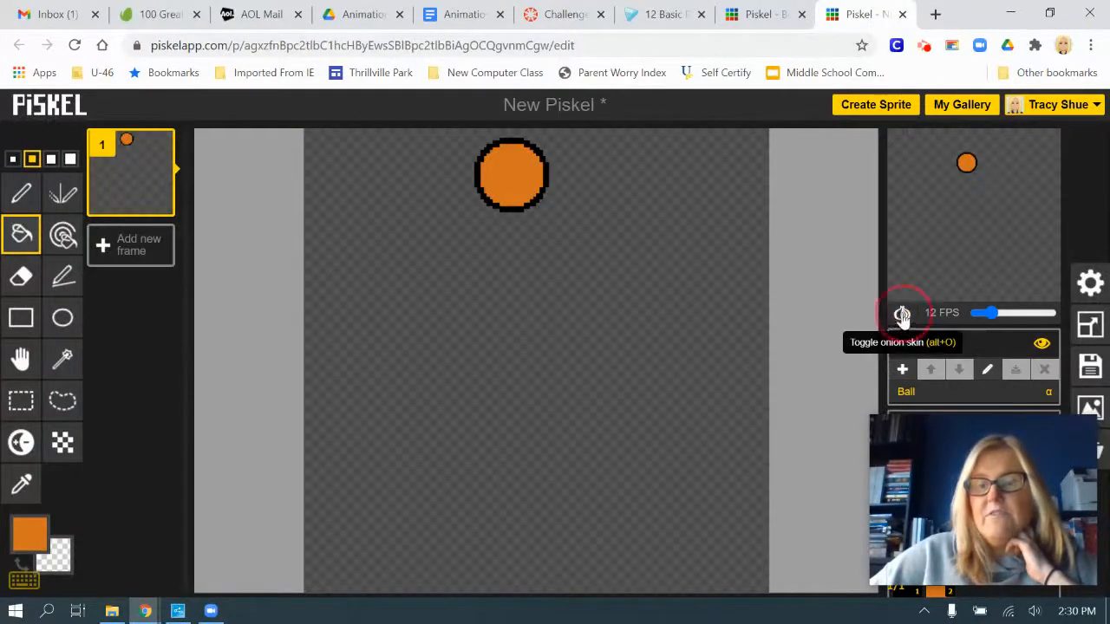
pyautogui.click(901, 315)
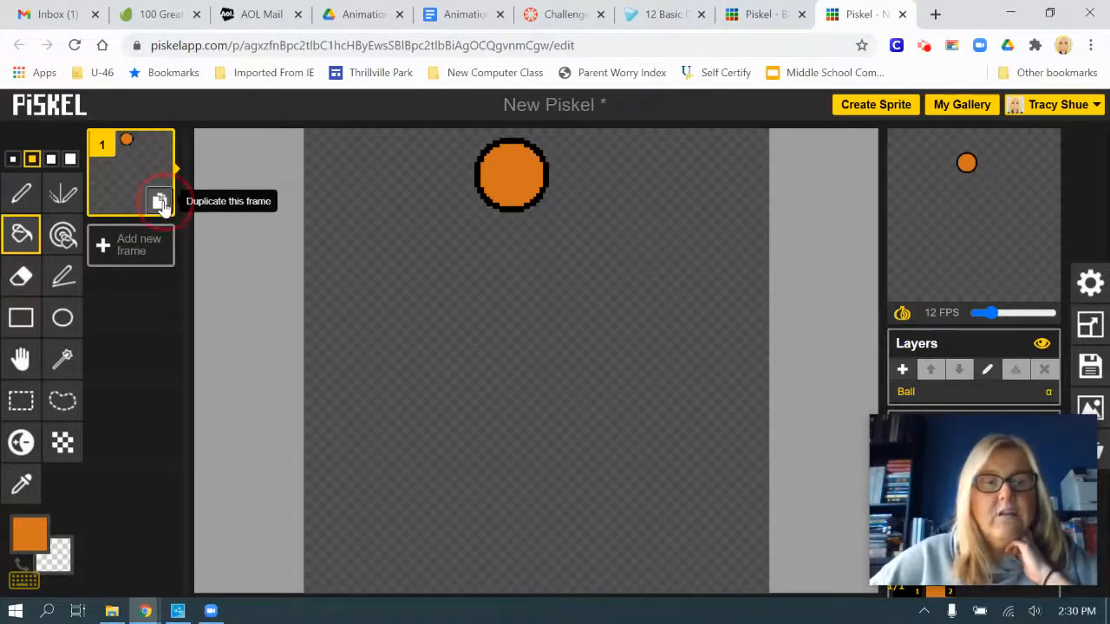
# Add frames 2 and 3 by duplicating the preceding frame, using the Move tool to shift the ball slightly lower in each
pyautogui.click(160, 204)
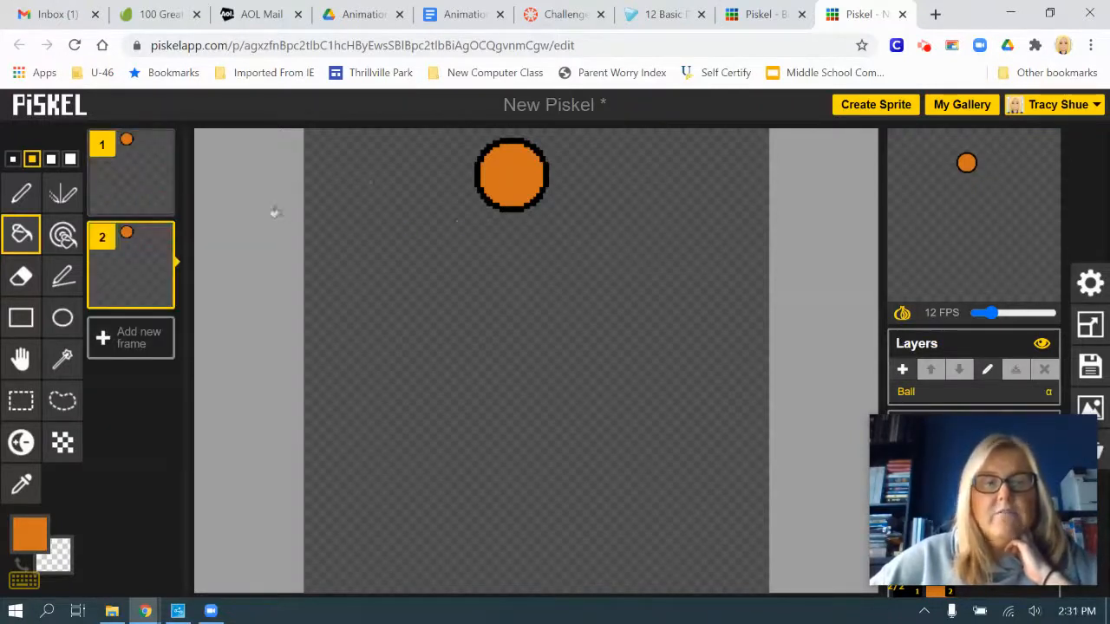
pyautogui.click(20, 358)
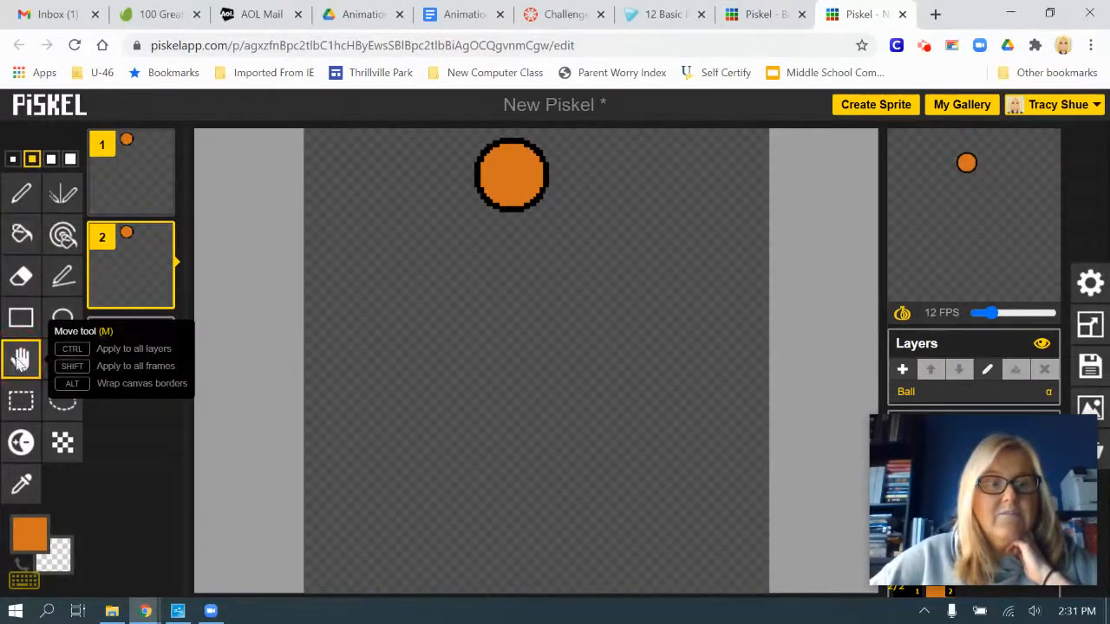
pyautogui.moveTo(517, 172); pyautogui.dragTo(518, 195)
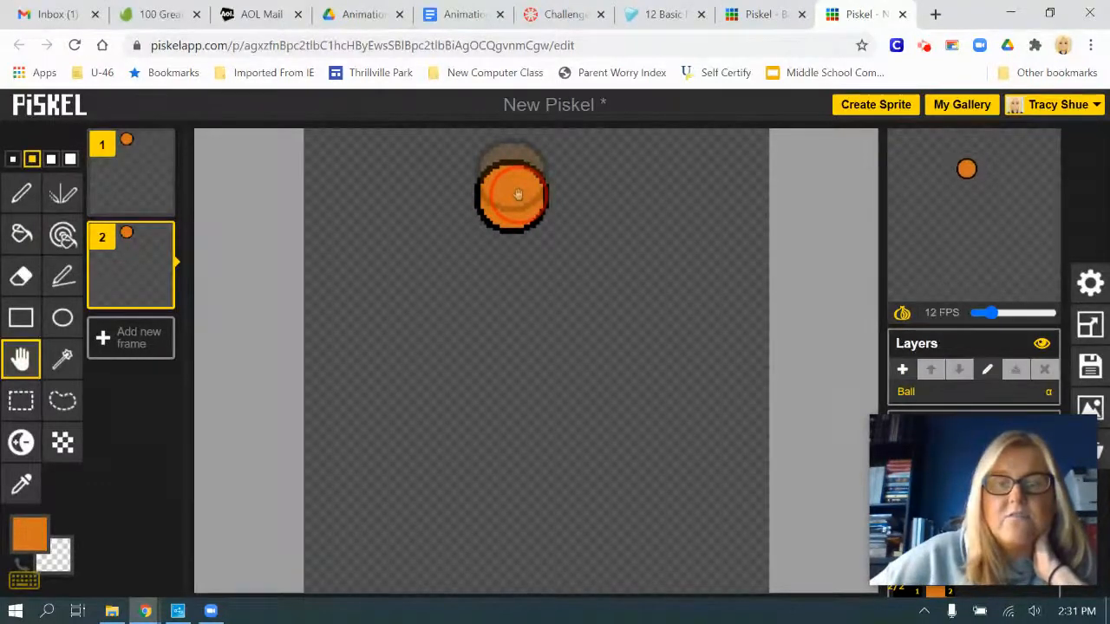
pyautogui.click(160, 297)
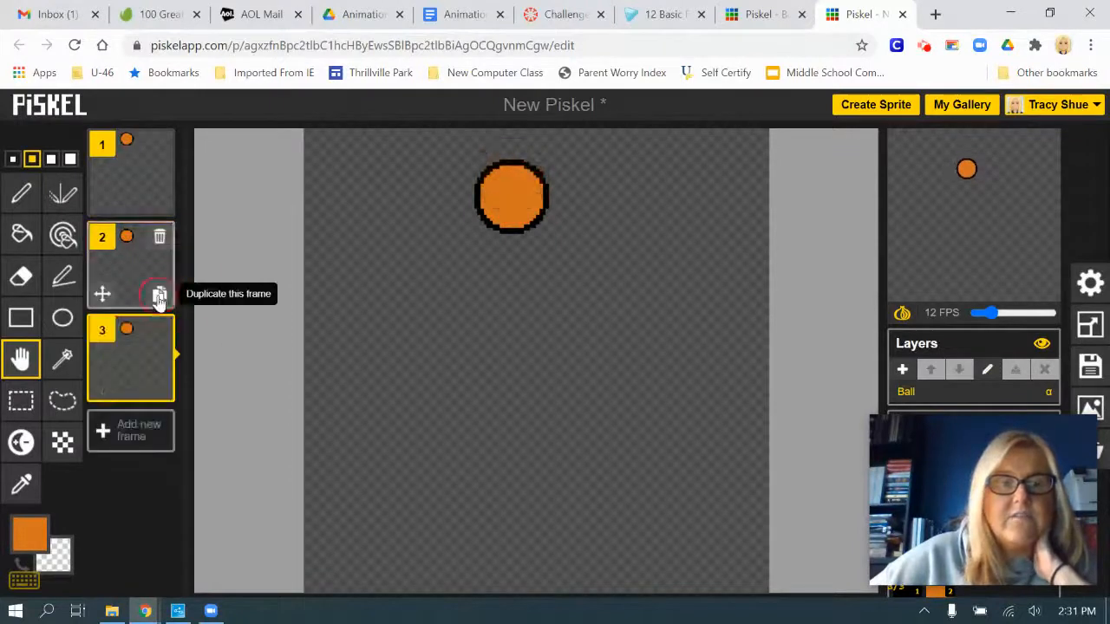
pyautogui.moveTo(514, 200); pyautogui.dragTo(513, 230)
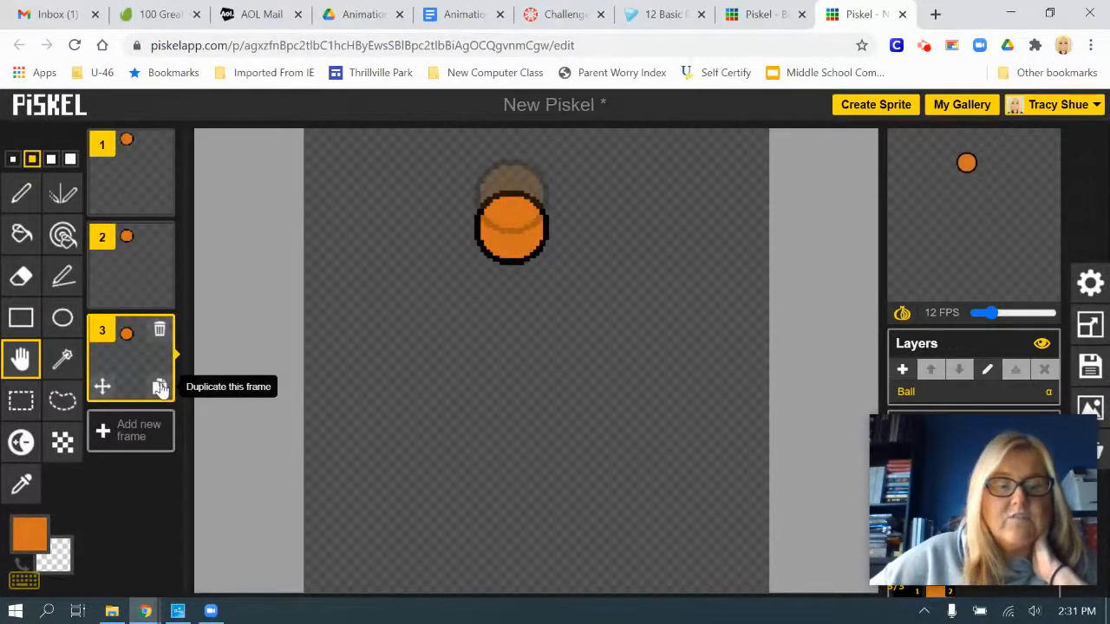
# Add frames 4 to 7 by duplicating the preceding frame, moving the ball farther down the canvas in each
pyautogui.click(159, 387)
pyautogui.moveTo(521, 253); pyautogui.dragTo(516, 395)
pyautogui.click(160, 491)
pyautogui.click(161, 574)
pyautogui.scroll(-2, 130, 526)
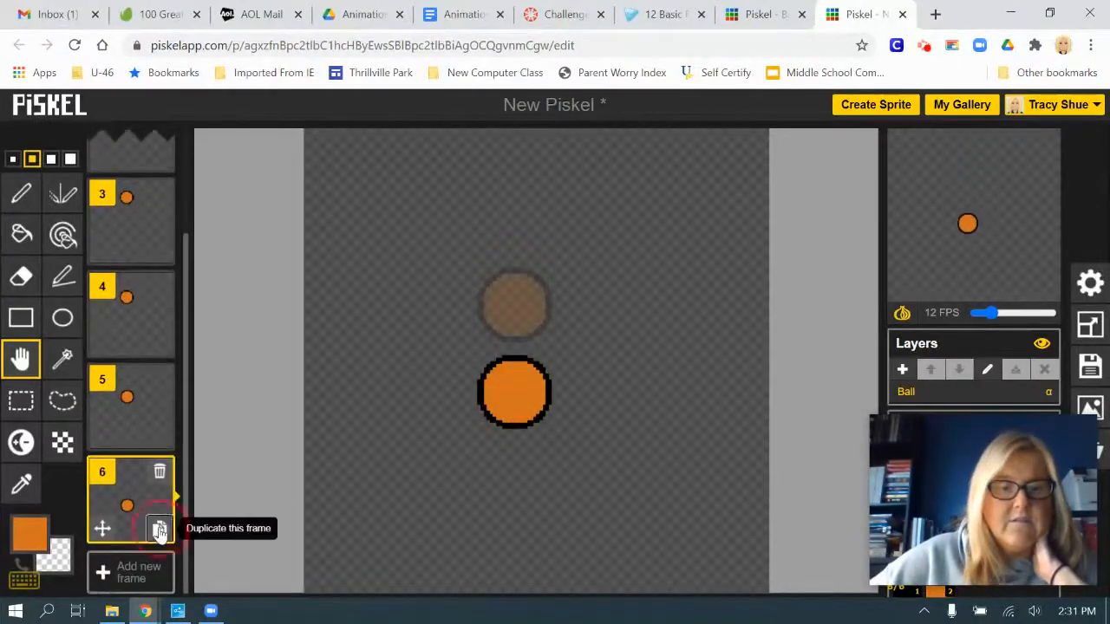
pyautogui.click(157, 527)
pyautogui.moveTo(512, 411); pyautogui.dragTo(510, 494)
pyautogui.scroll(-2, 113, 526)
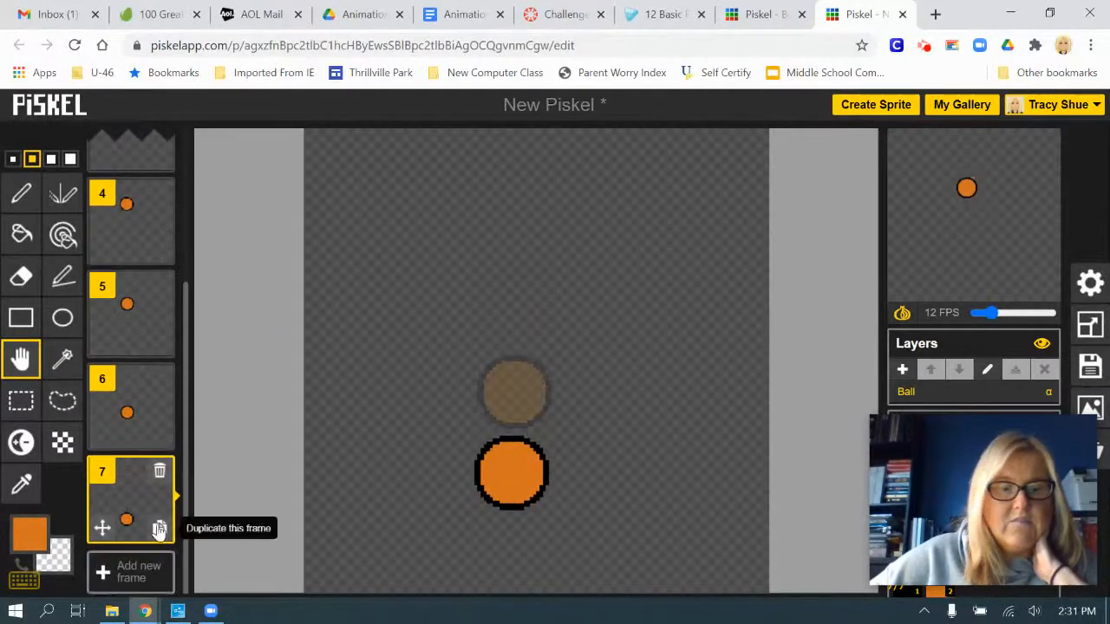
# Duplicate frame 7, and move the ball slightly lower in frame 7 itself
pyautogui.click(159, 526)
pyautogui.click(140, 491)
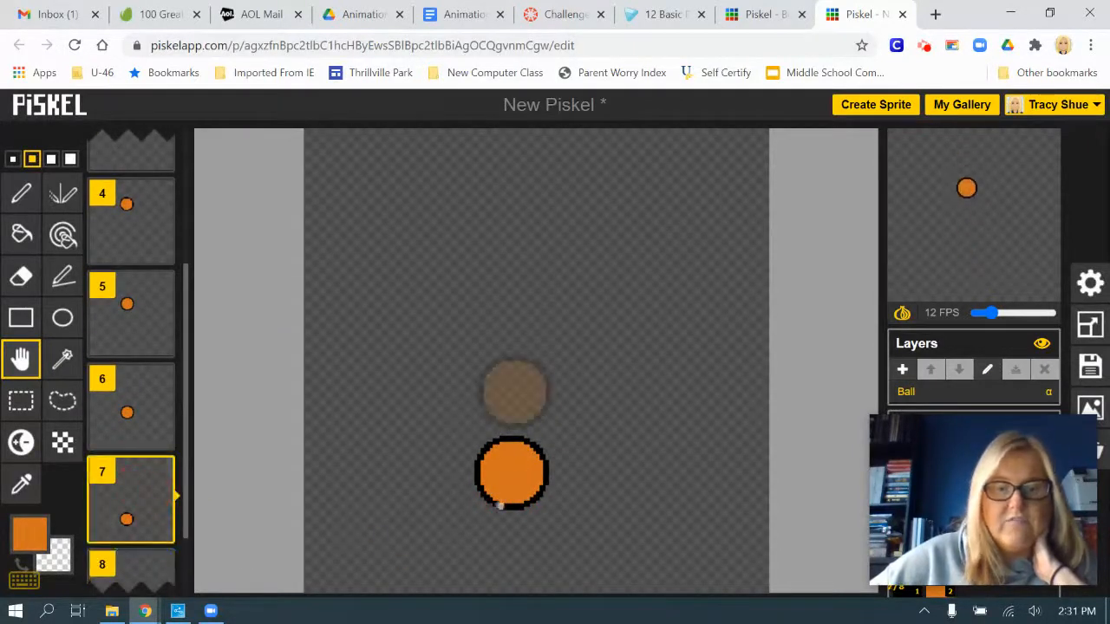
pyautogui.click(521, 492)
pyautogui.moveTo(522, 493); pyautogui.dragTo(524, 507)
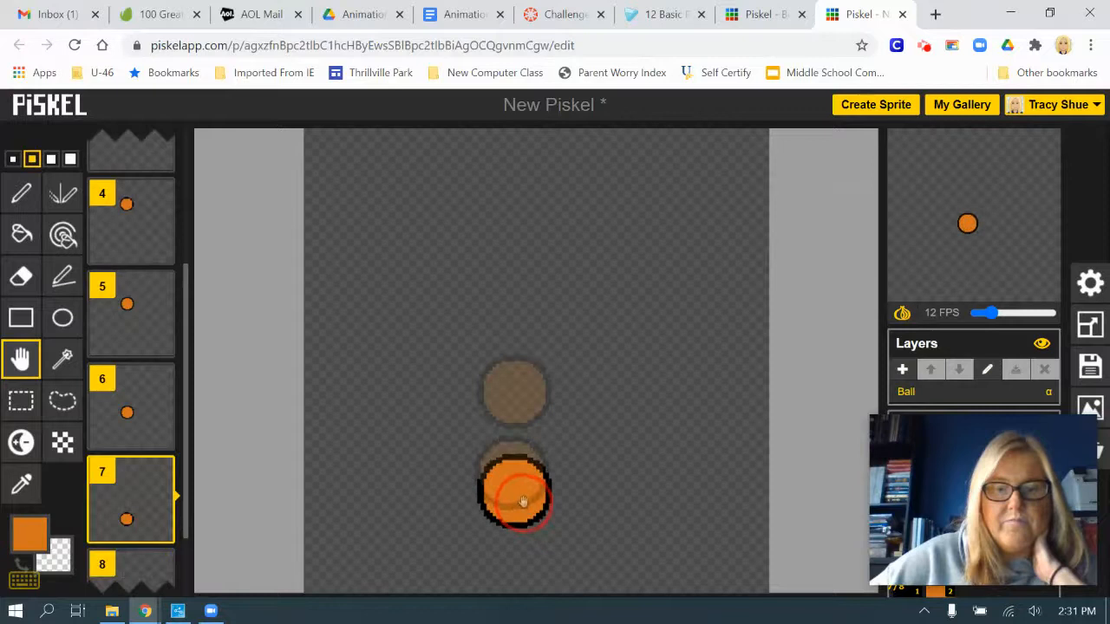
# In frame 8, move the ball down so that it rests on the canvas's bottom edge
pyautogui.click(143, 565)
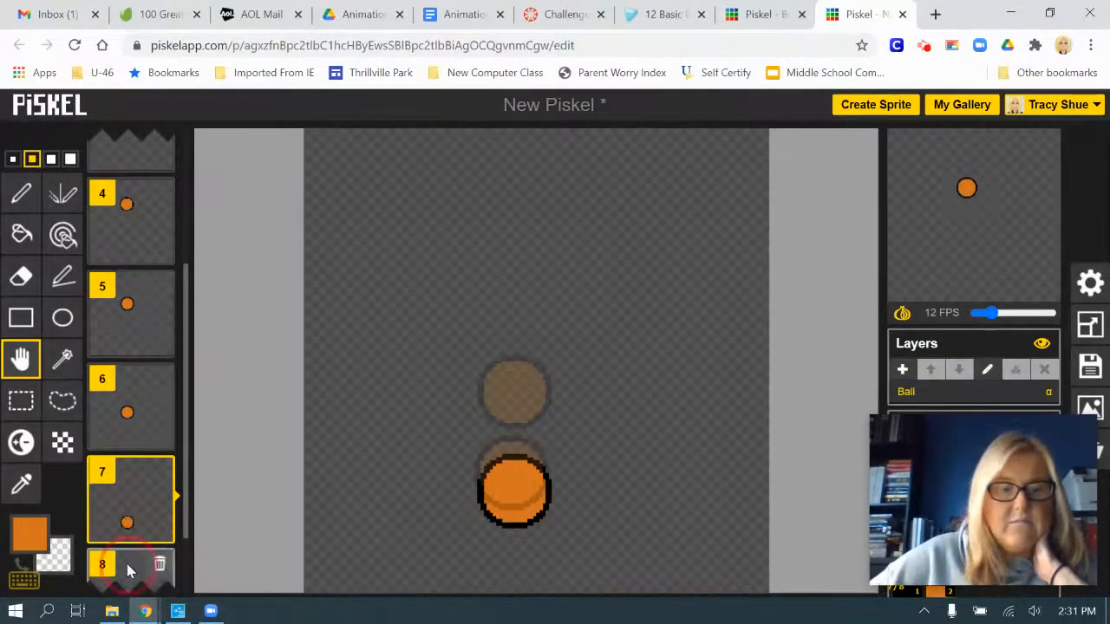
pyautogui.click(137, 566)
pyautogui.moveTo(512, 497); pyautogui.dragTo(516, 581)
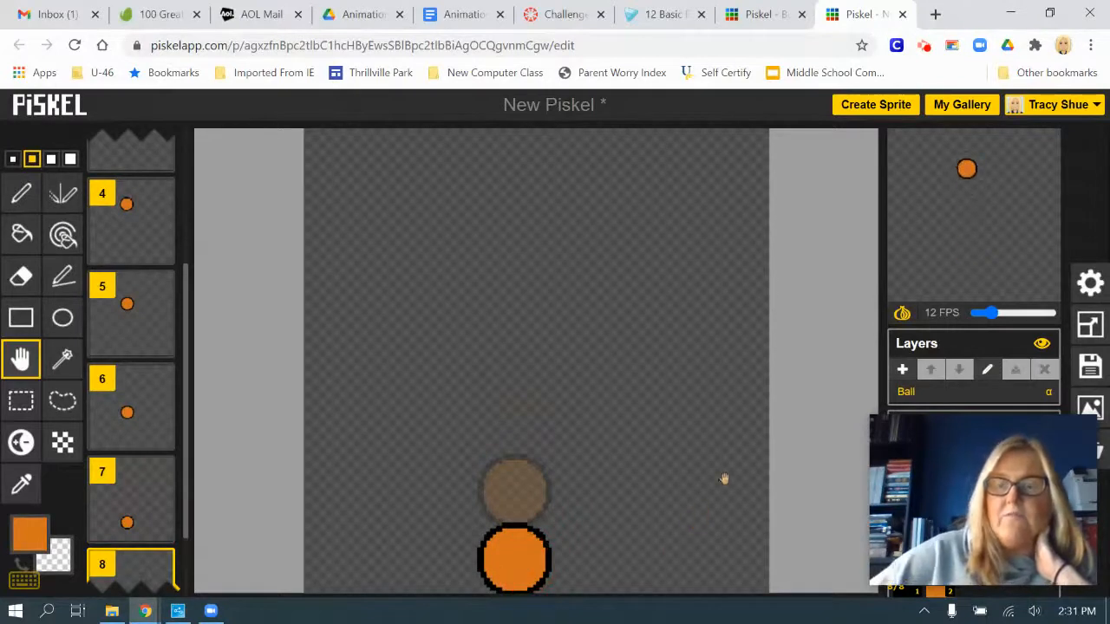
# Watch the falling ball animation in a pop-up preview, and close the preview window
pyautogui.moveTo(971, 170)
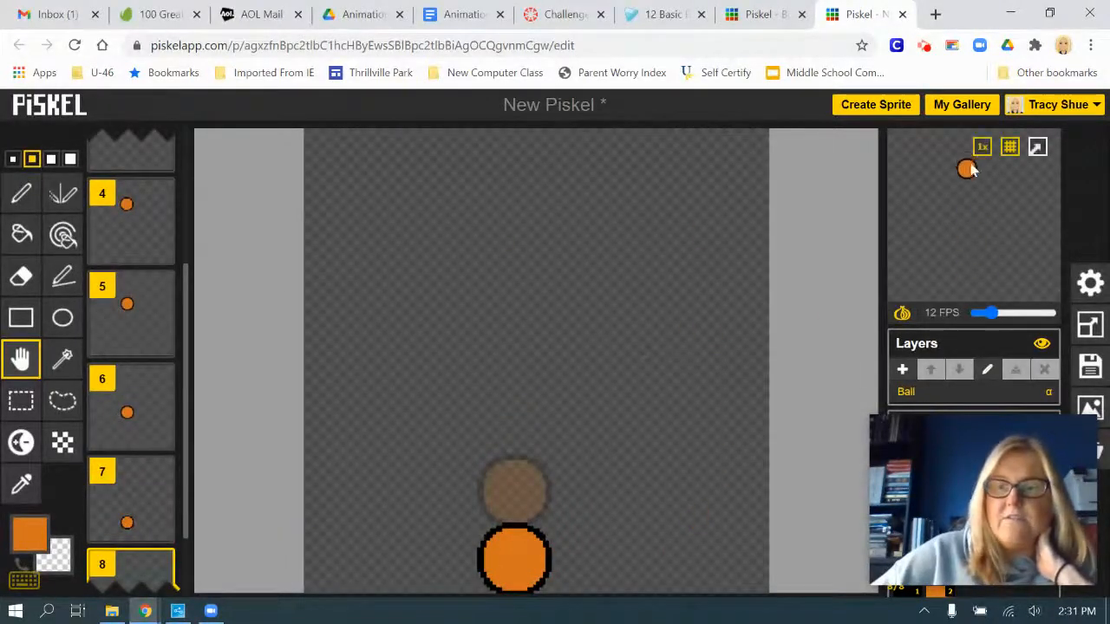
pyautogui.click(1038, 149)
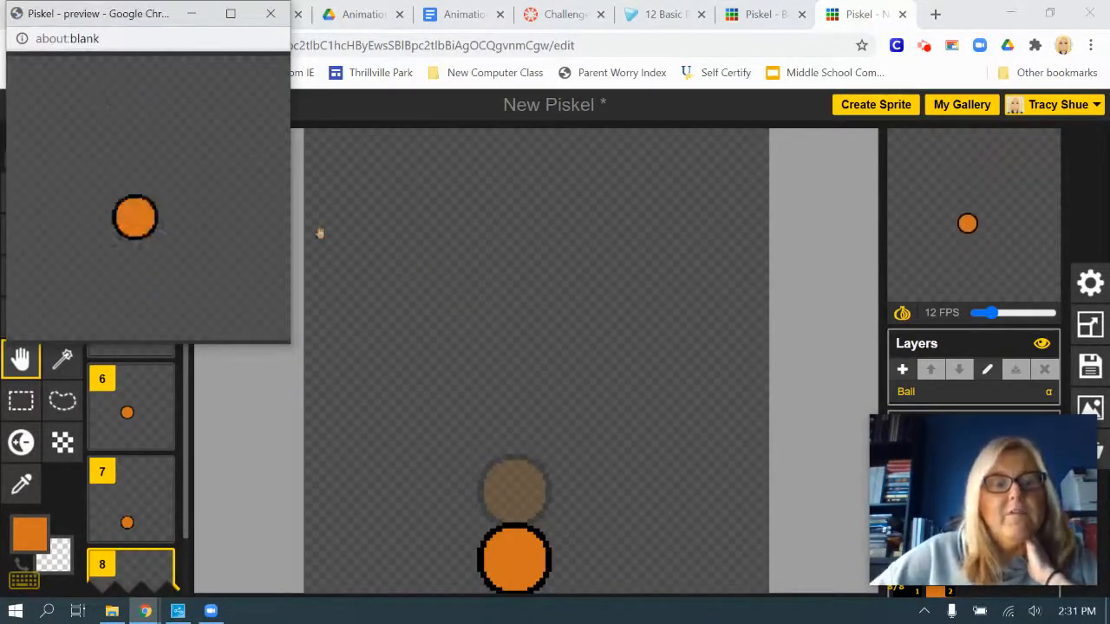
pyautogui.moveTo(99, 376)
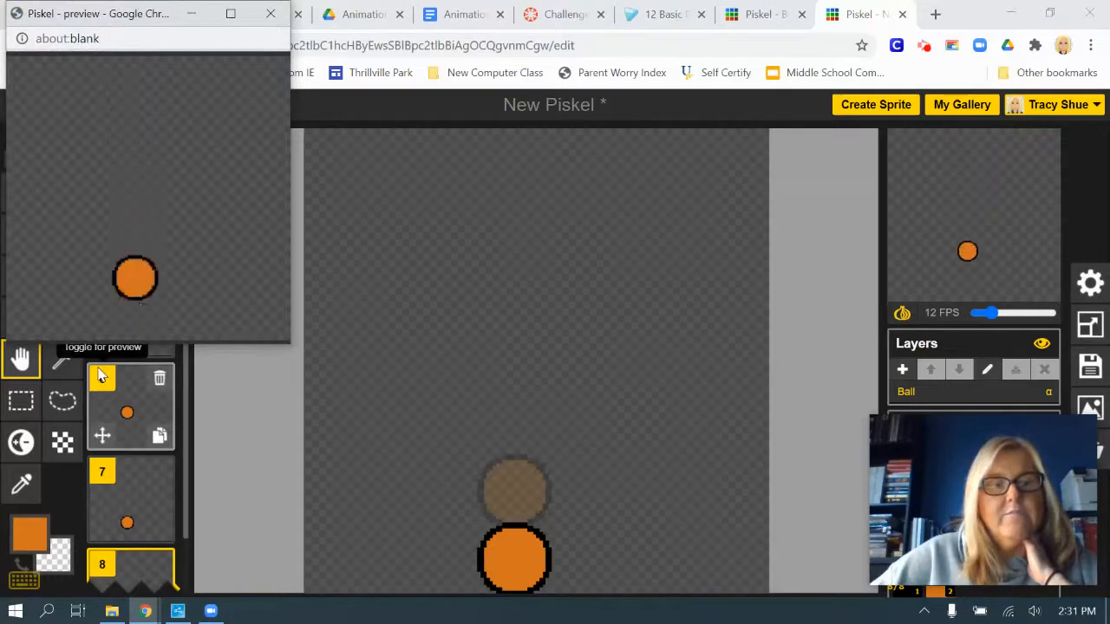
pyautogui.click(271, 16)
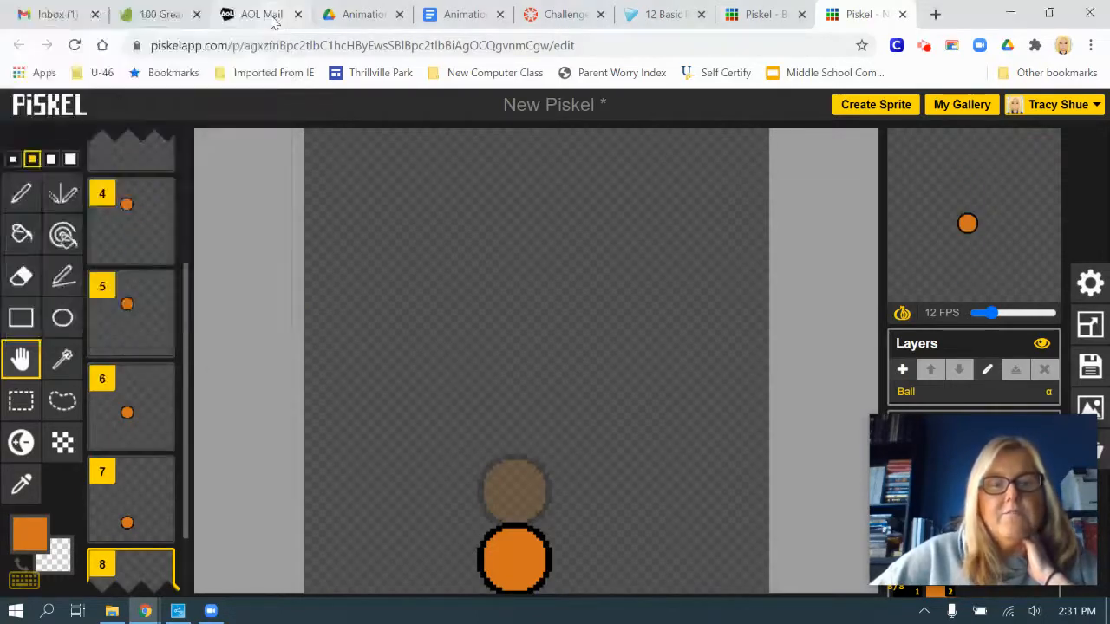
# Reread the assignment's steps for making the ball go up, and look at the finished Bouncing Ball clone example
pyautogui.click(564, 15)
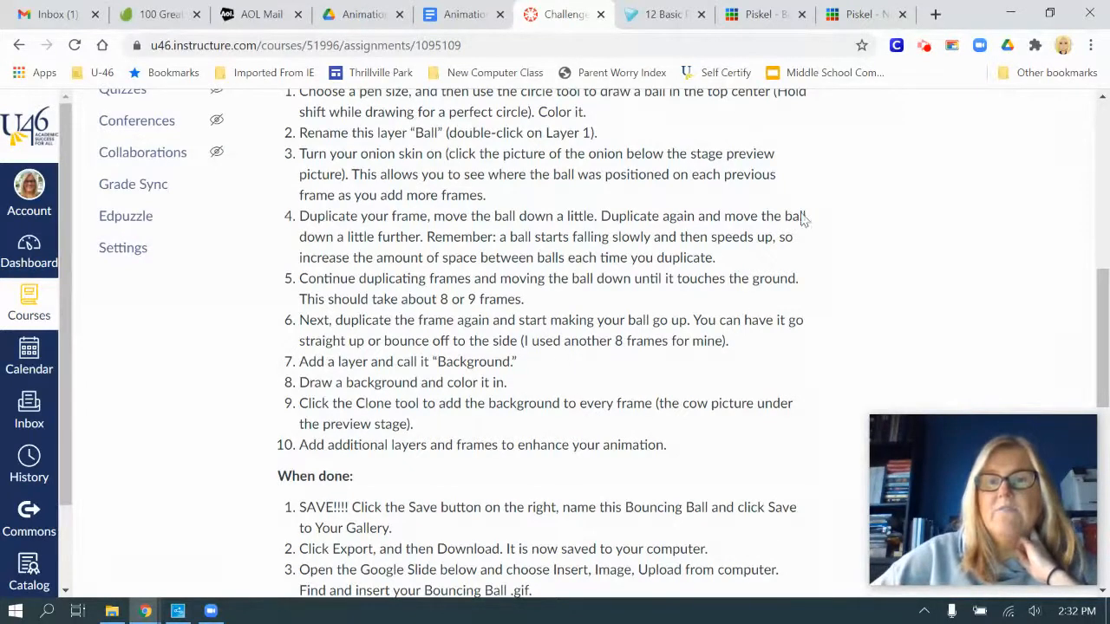
pyautogui.click(778, 16)
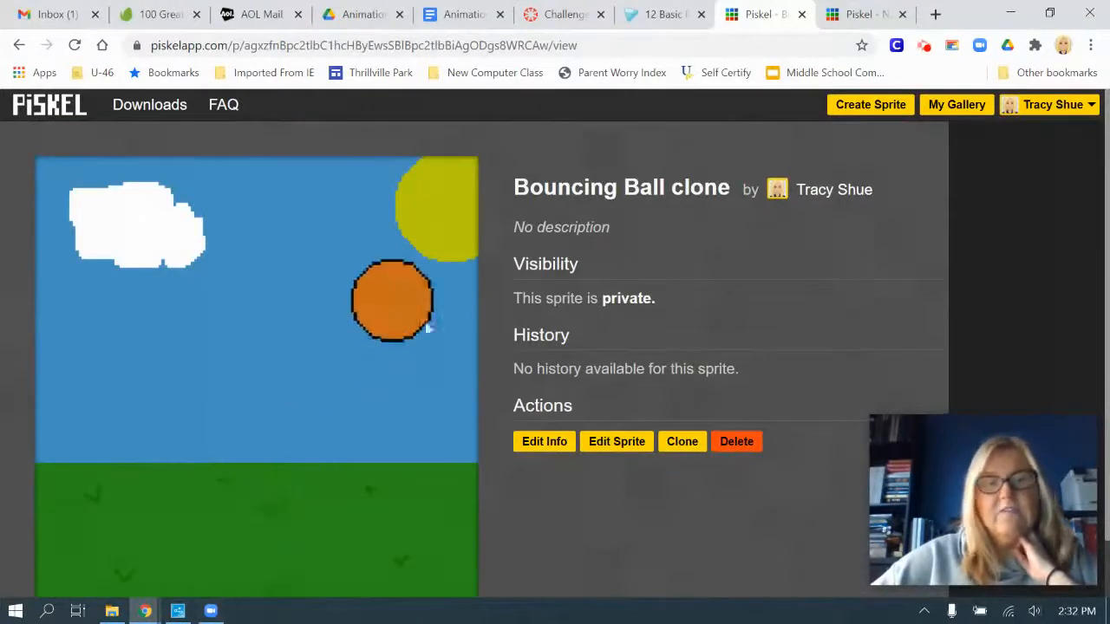
pyautogui.click(854, 16)
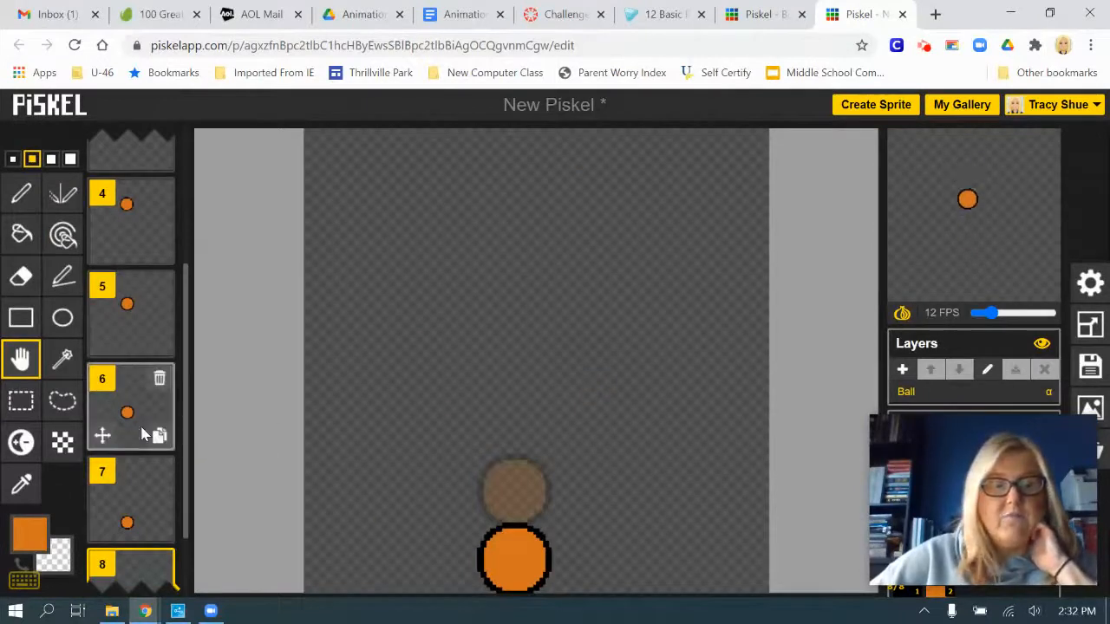
# Add frames 9 and 10 by duplicating the preceding frame, shifting the ball slightly up and to the right in each
pyautogui.scroll(-1, 148, 431)
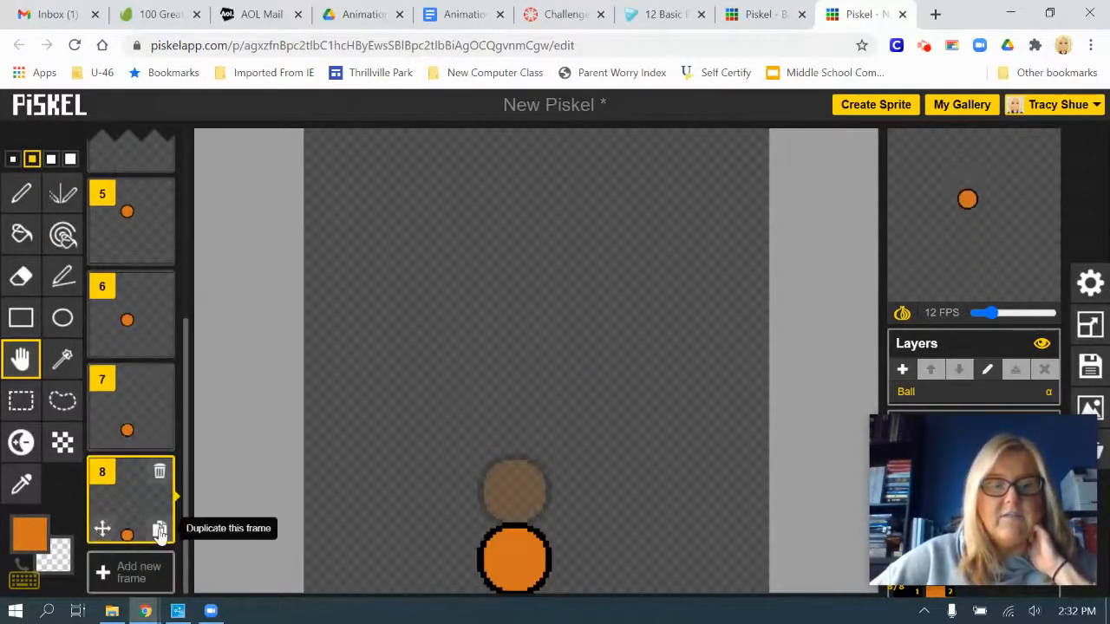
pyautogui.click(160, 531)
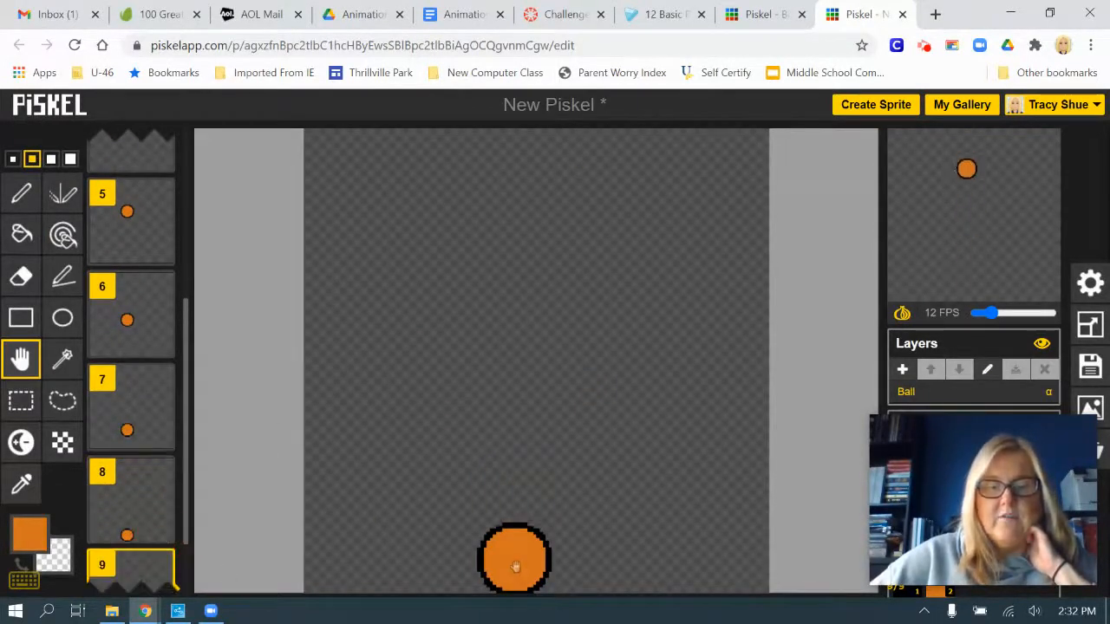
pyautogui.moveTo(515, 567); pyautogui.dragTo(536, 526)
pyautogui.scroll(-2, 149, 532)
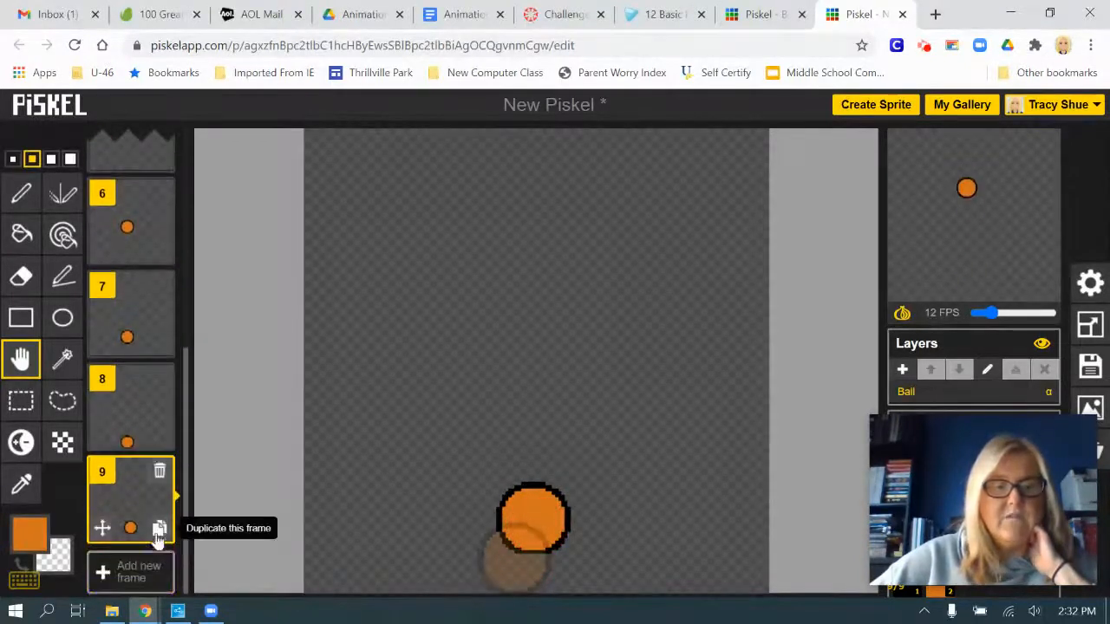
pyautogui.click(159, 530)
pyautogui.moveTo(542, 512); pyautogui.dragTo(560, 485)
# Add frames 11 to 13 by duplicating the preceding frame, moving the ball farther up and to the right in each
pyautogui.scroll(-2, 154, 591)
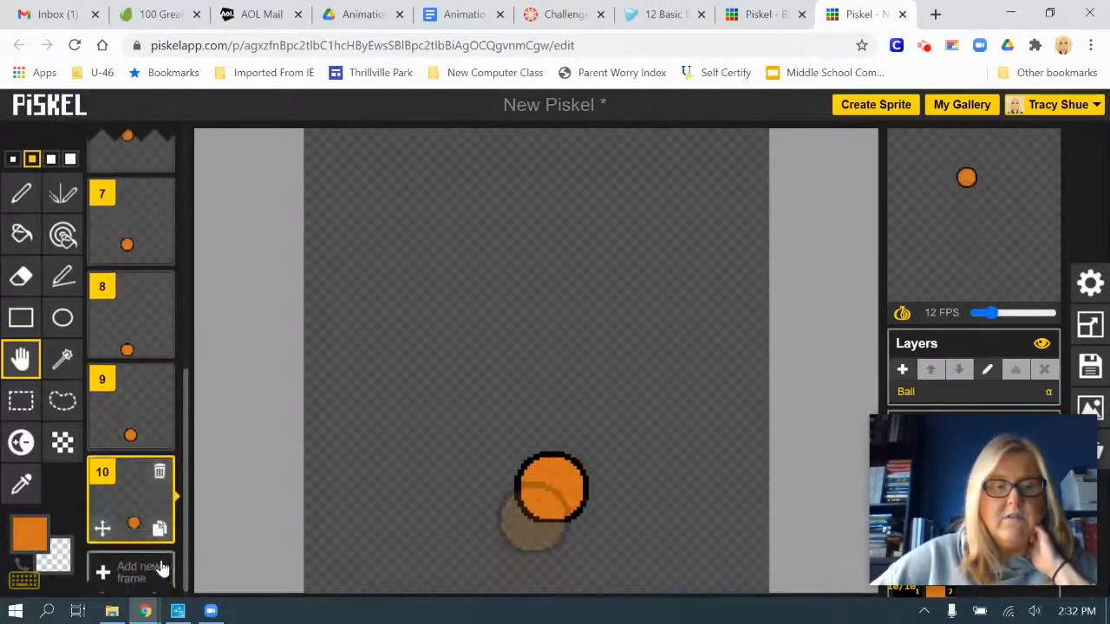
pyautogui.click(159, 527)
pyautogui.moveTo(564, 495); pyautogui.dragTo(683, 285)
pyautogui.scroll(-1, 156, 498)
pyautogui.click(160, 528)
pyautogui.scroll(-1, 116, 527)
pyautogui.click(161, 530)
# Add frames 14 and 15 by duplicating the preceding frame, moving the ball up and right until it meets the canvas's right edge
pyautogui.scroll(-1, 124, 526)
pyautogui.click(159, 527)
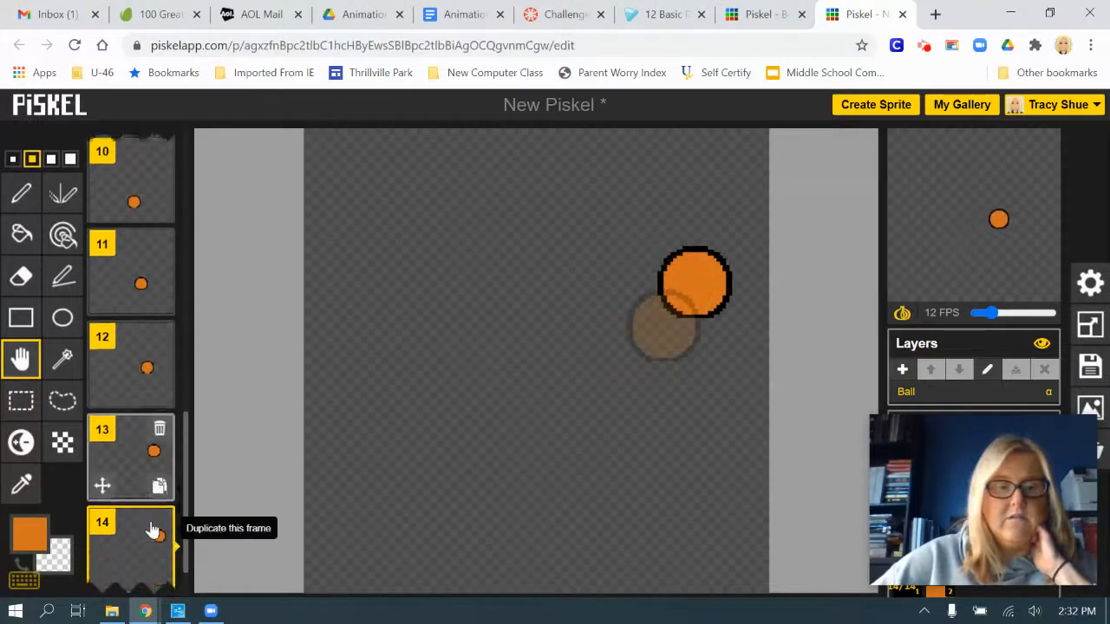
pyautogui.scroll(-1, 156, 528)
pyautogui.click(159, 529)
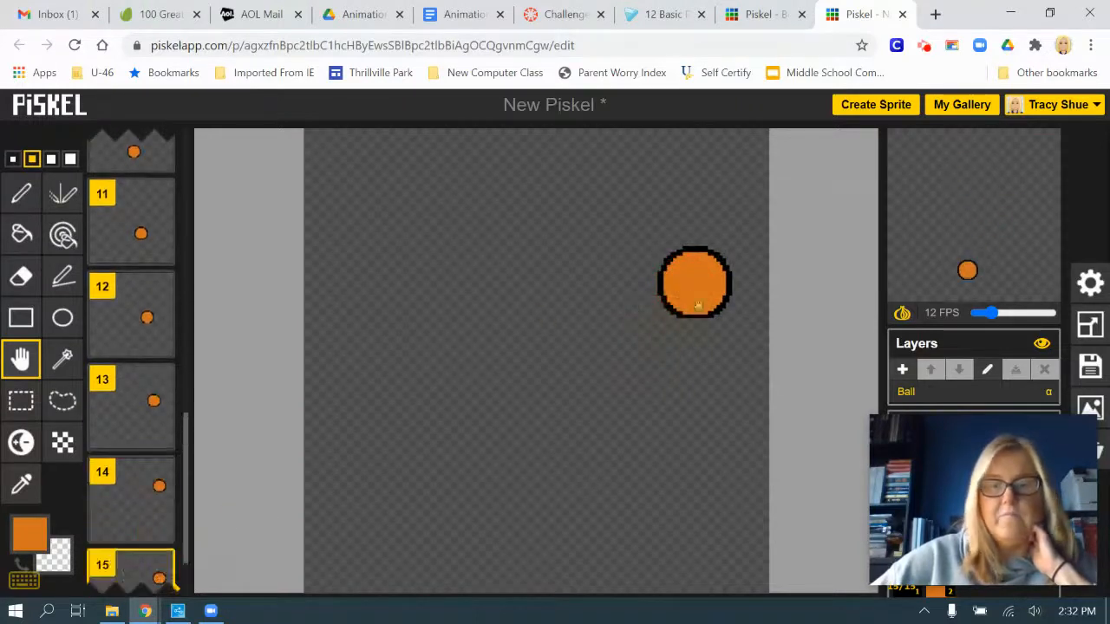
pyautogui.moveTo(702, 281); pyautogui.dragTo(742, 225)
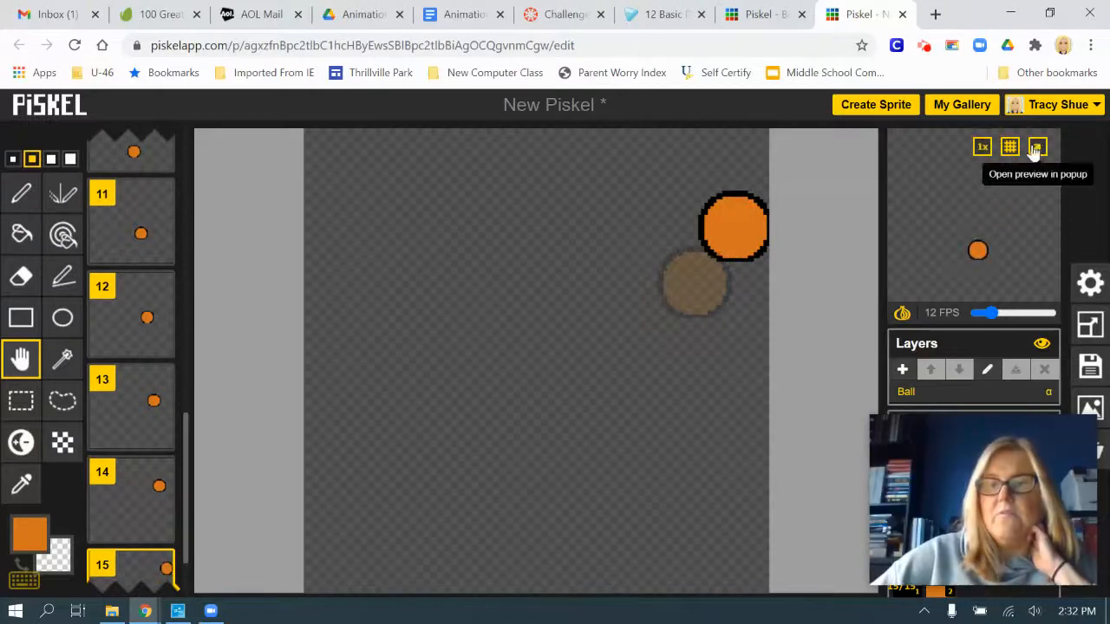
# Watch the full bounce in a pop-up preview, and read the assignment's remaining steps on the background and saving
pyautogui.click(1037, 150)
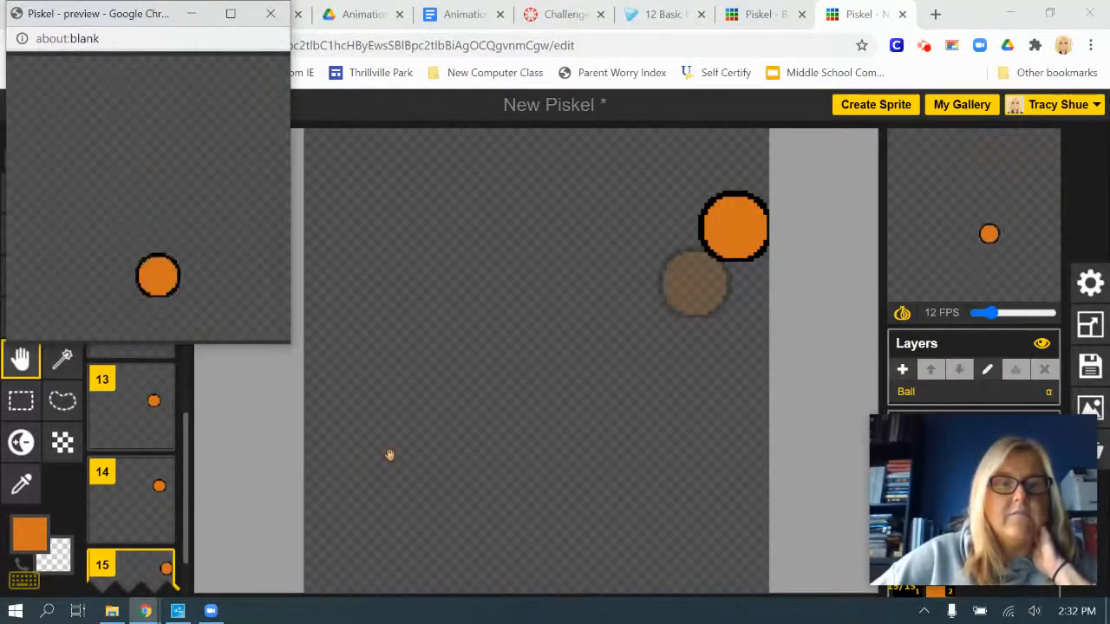
pyautogui.click(271, 13)
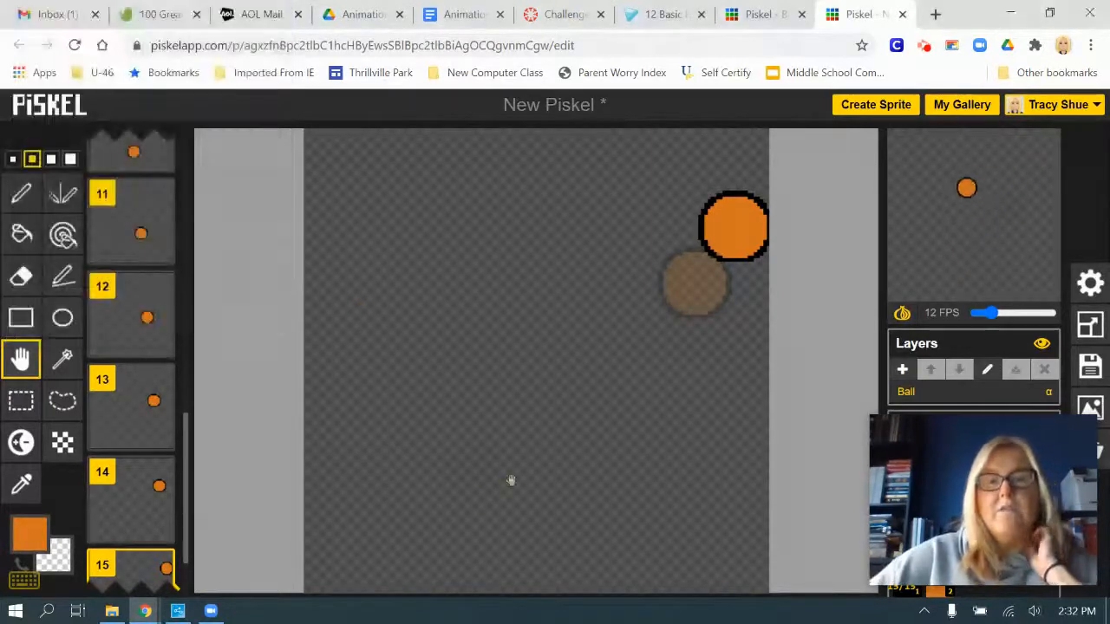
pyautogui.click(562, 14)
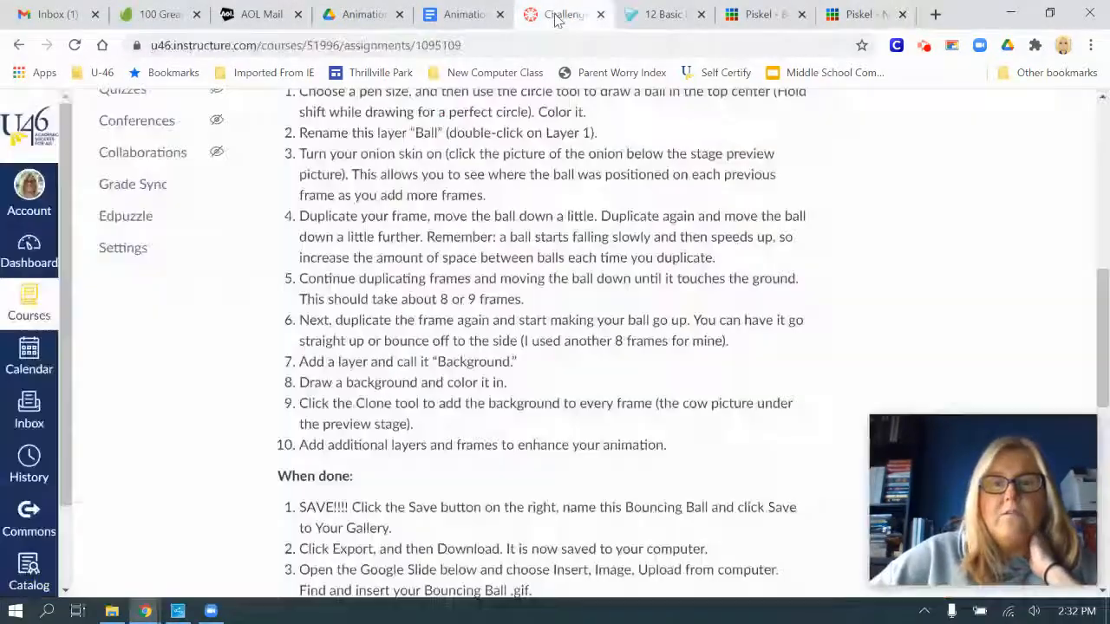
pyautogui.scroll(-2, 592, 339)
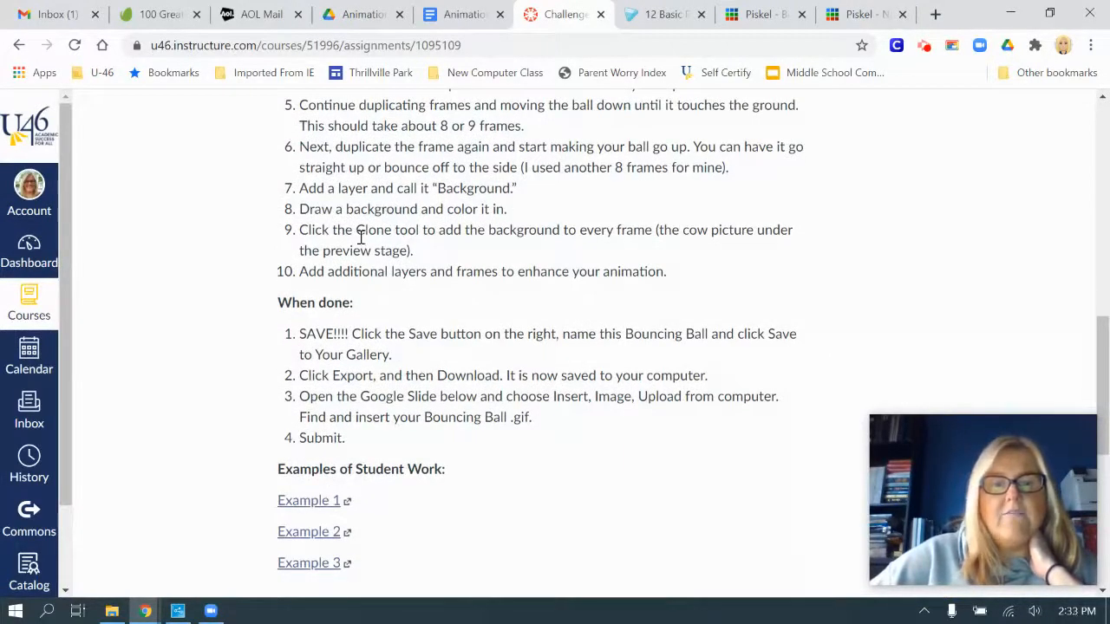
pyautogui.click(847, 18)
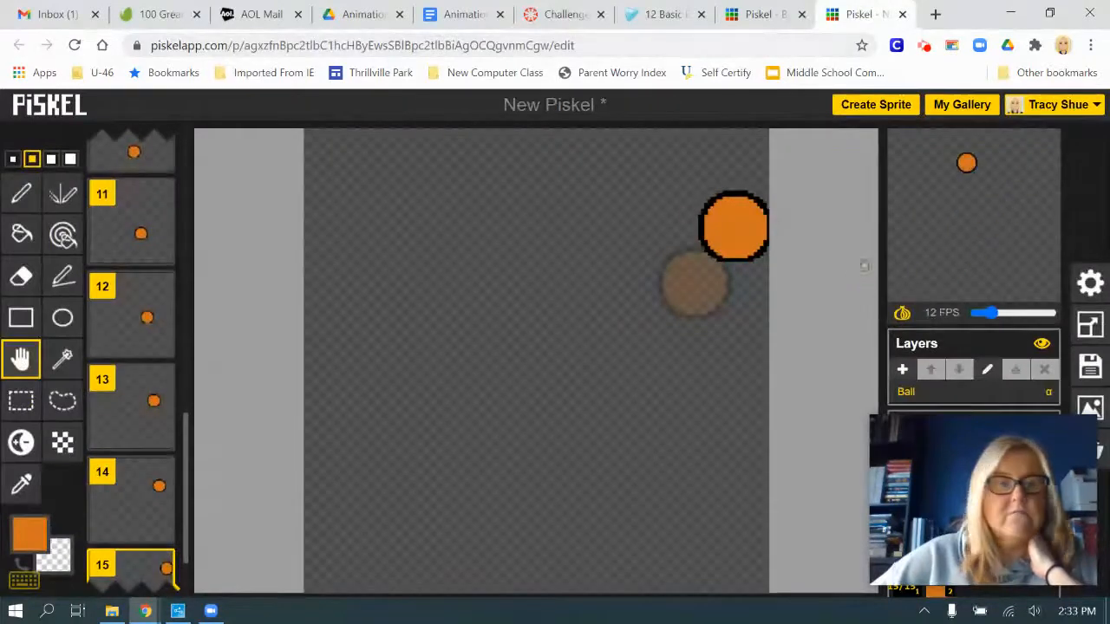
# Add a new layer and name it Background
pyautogui.click(902, 371)
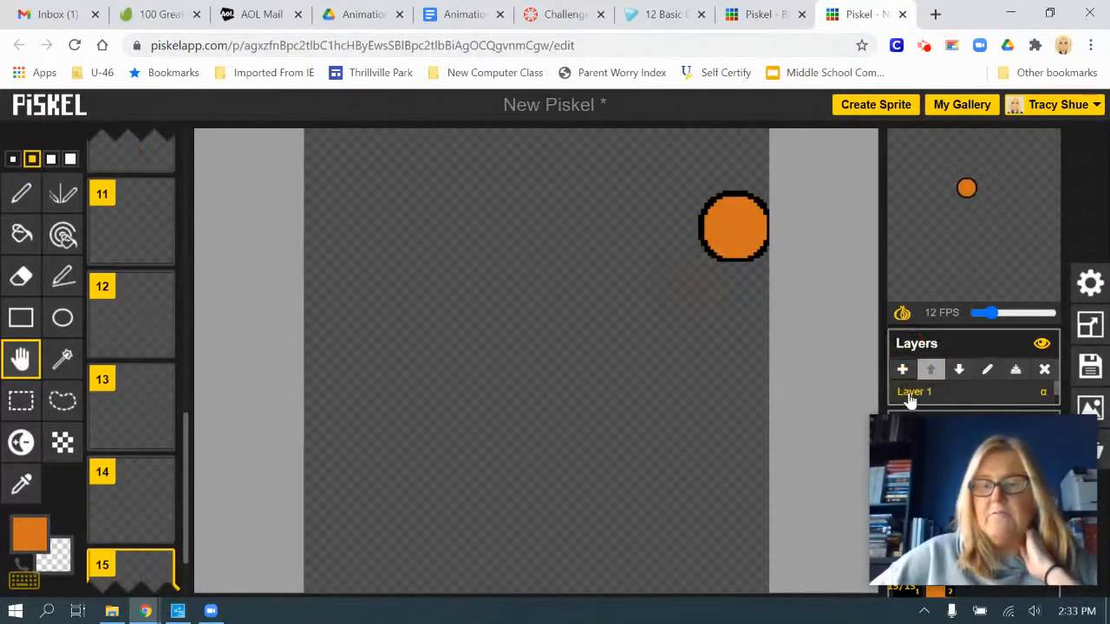
pyautogui.doubleClick(916, 395)
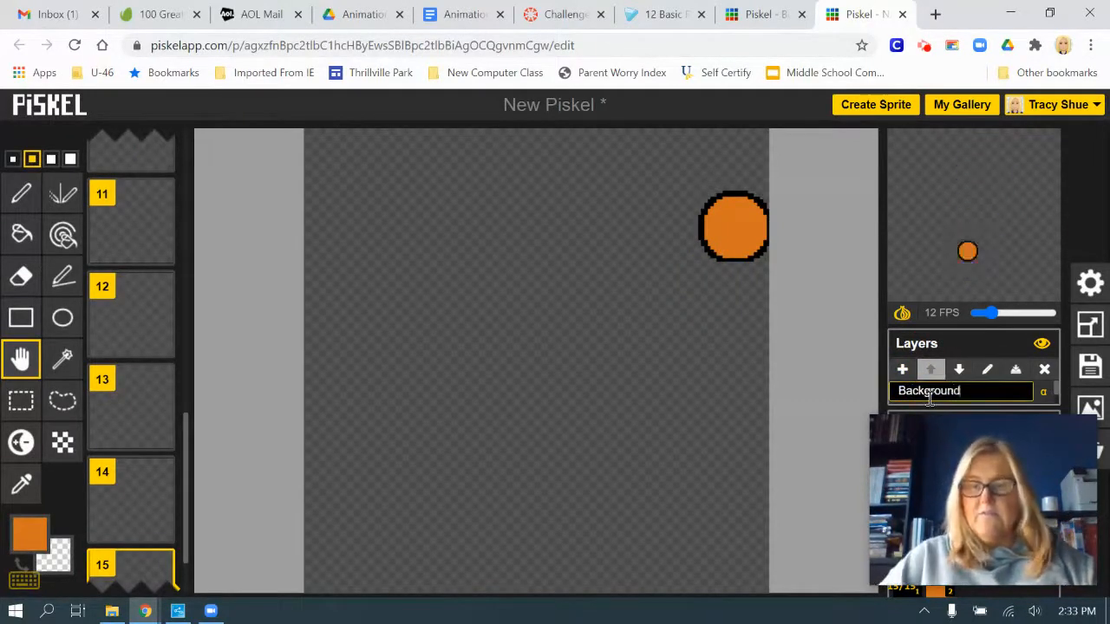
pyautogui.press('Return')
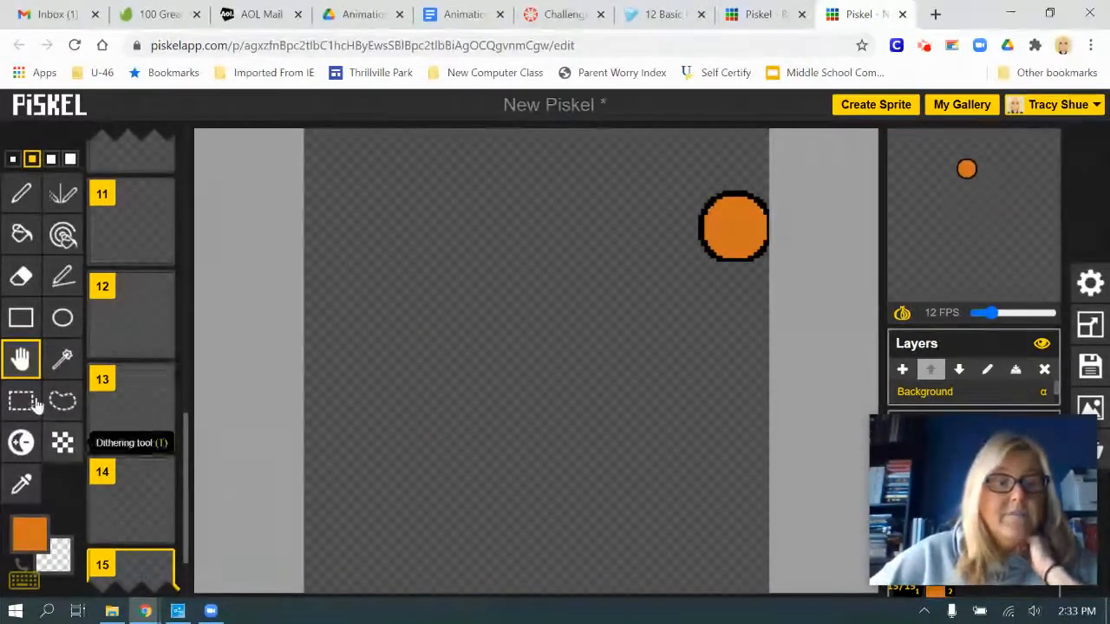
# Draw a green #13e416 rectangle across the lower part of frame 15's Background layer, and fill it with the same green
pyautogui.click(30, 531)
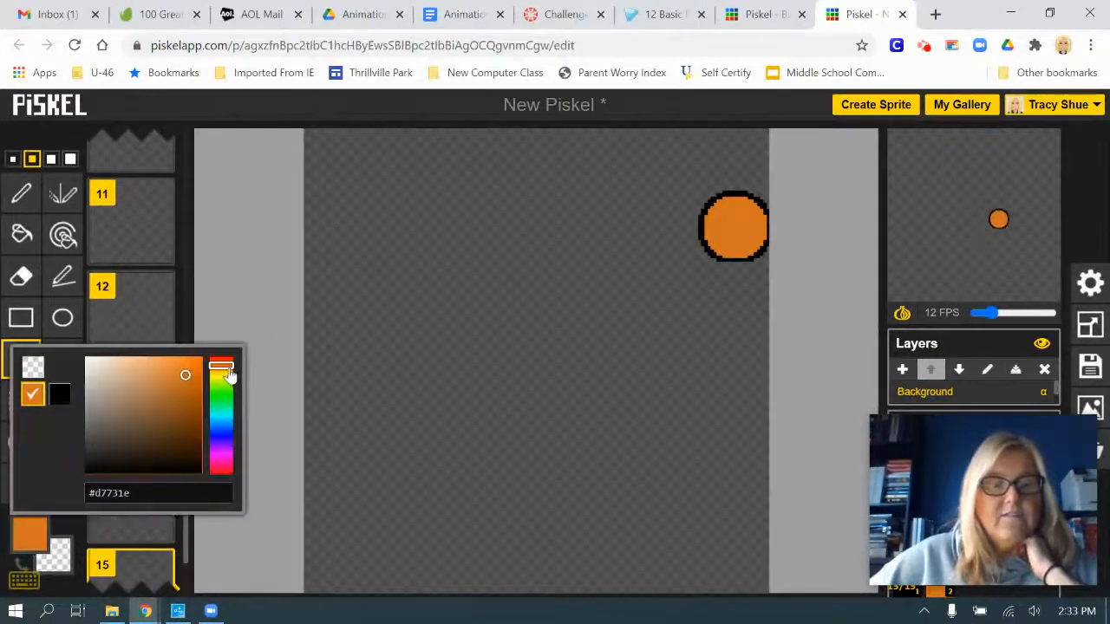
pyautogui.moveTo(228, 371); pyautogui.dragTo(224, 395)
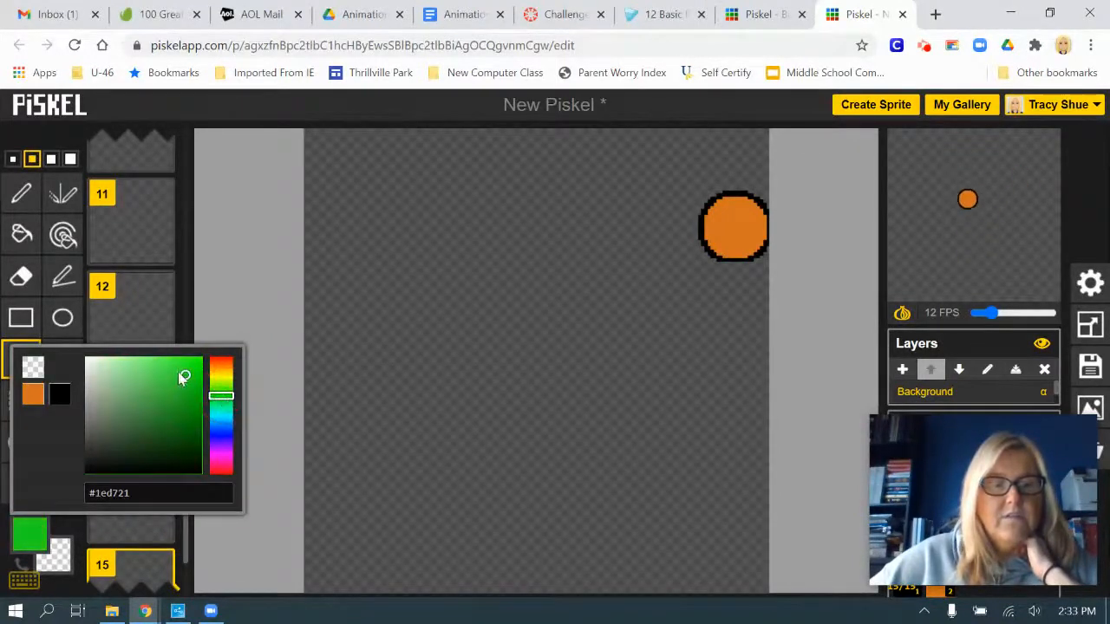
pyautogui.click(191, 374)
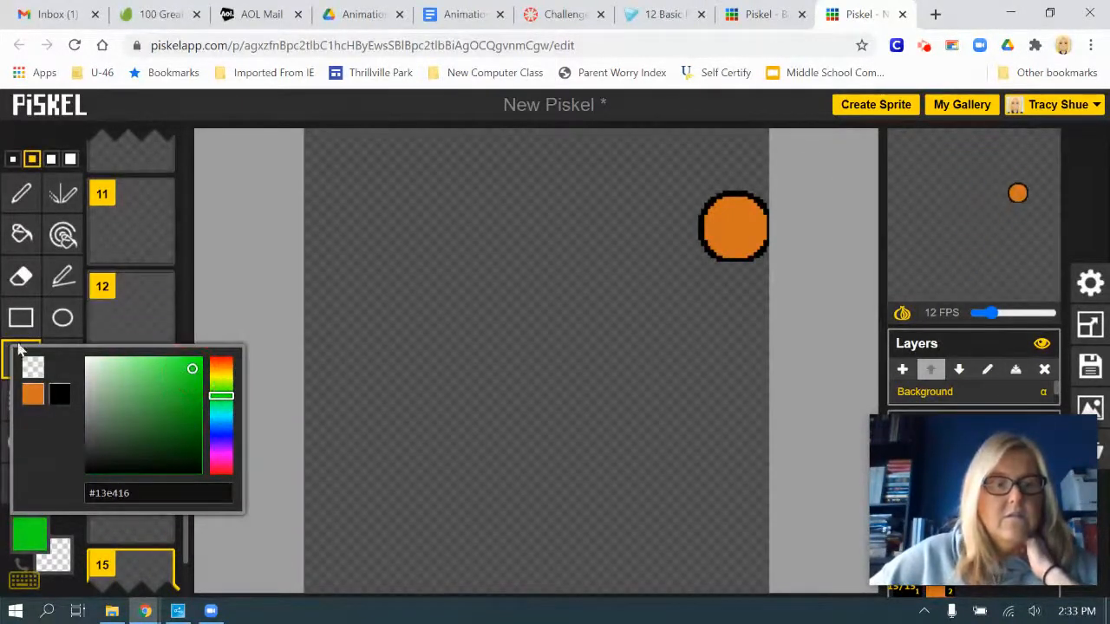
pyautogui.click(20, 318)
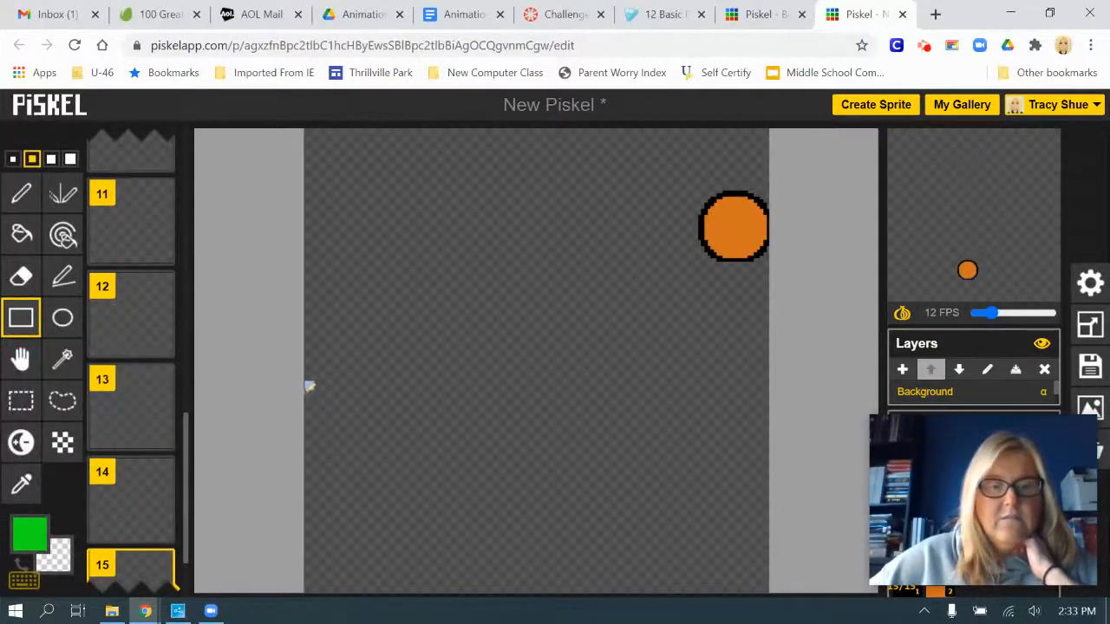
pyautogui.moveTo(308, 385); pyautogui.dragTo(781, 606)
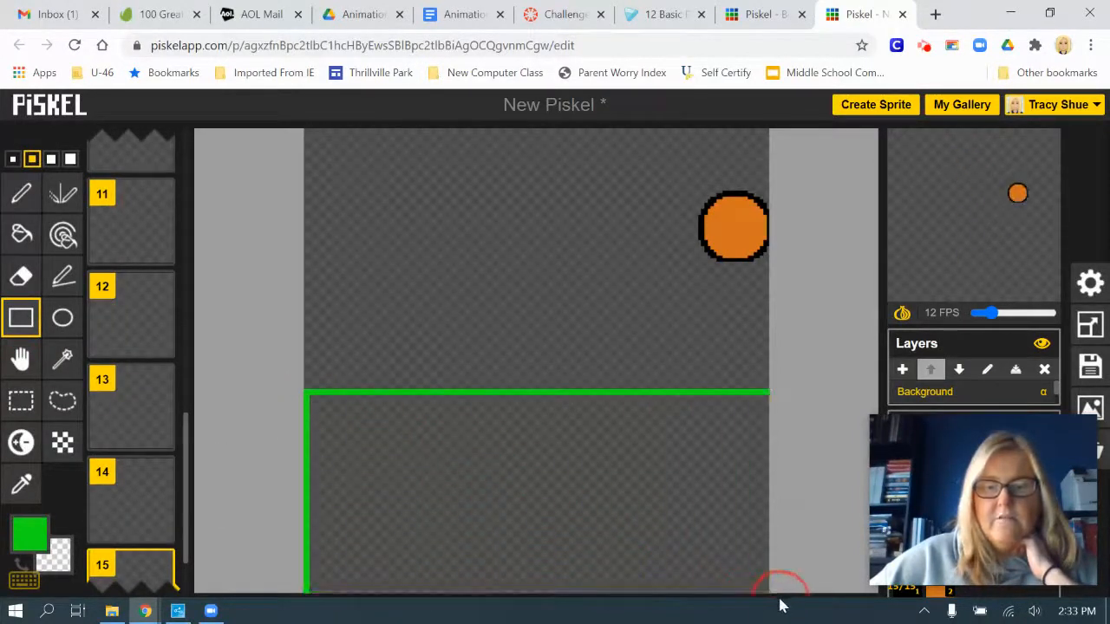
pyautogui.click(20, 234)
pyautogui.click(449, 459)
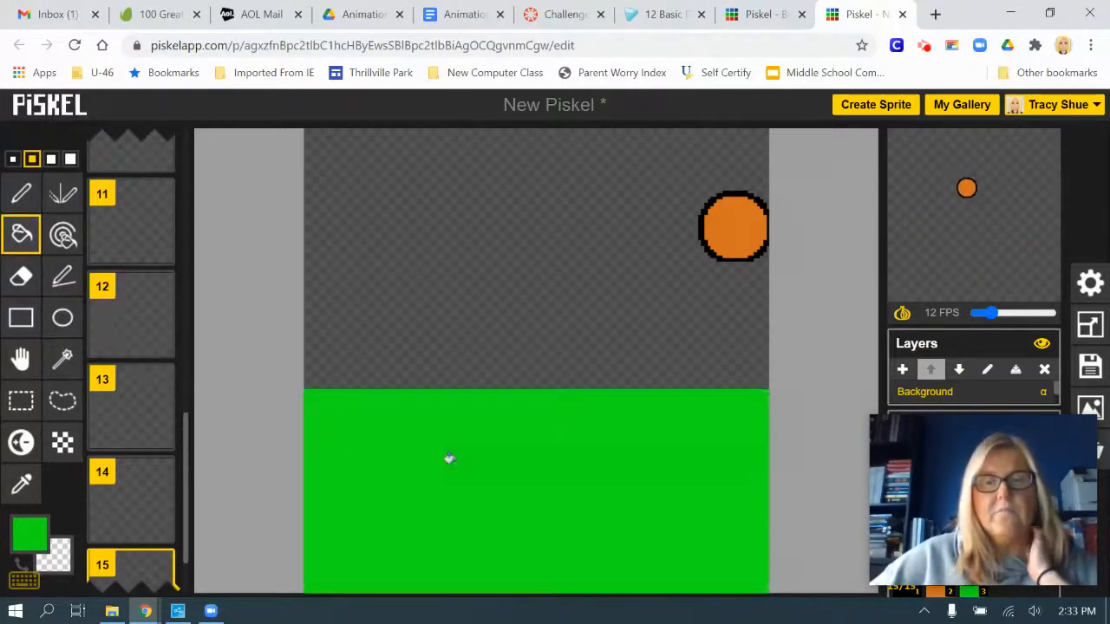
# Draw a blue #199bbe rectangle over the area above the ground on frame 15's Background layer, and fill it with the same blue
pyautogui.click(33, 536)
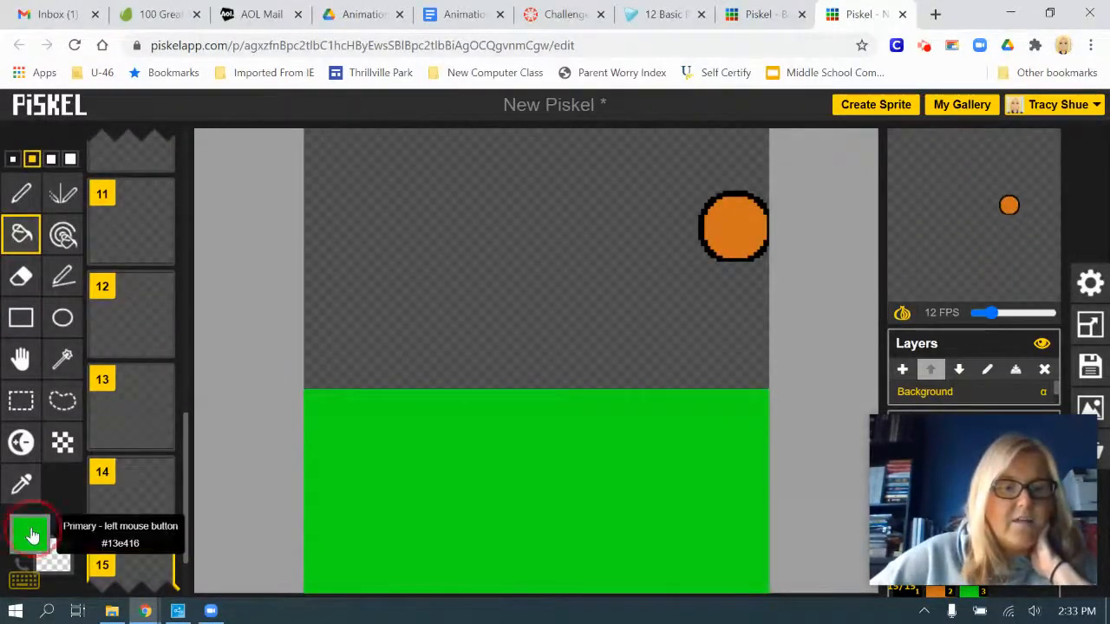
pyautogui.moveTo(231, 406); pyautogui.dragTo(231, 427)
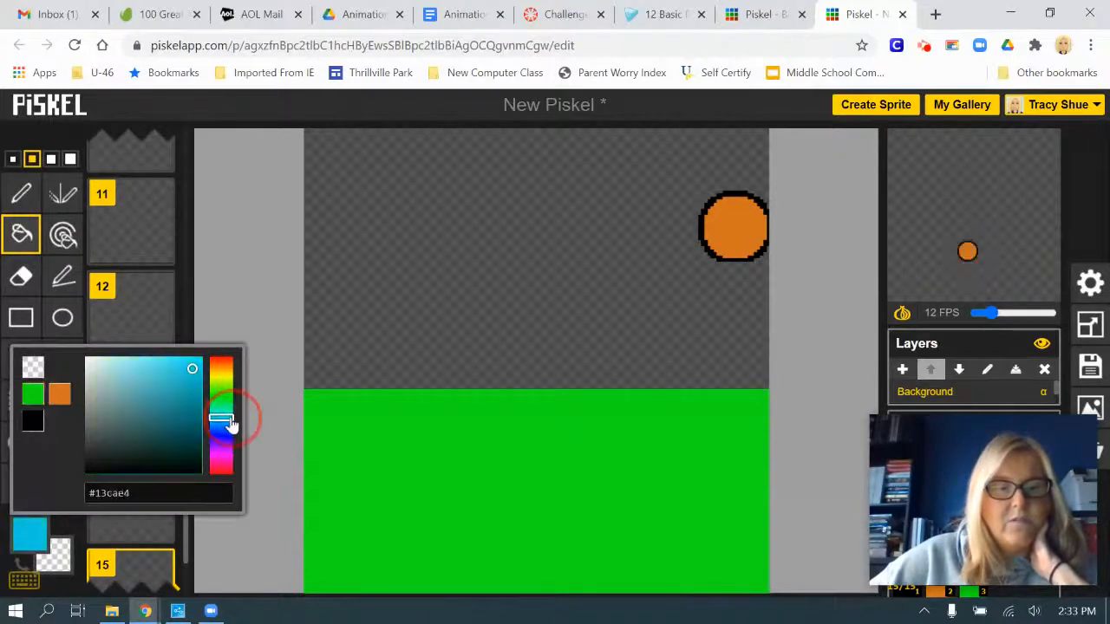
pyautogui.moveTo(192, 372); pyautogui.dragTo(186, 393)
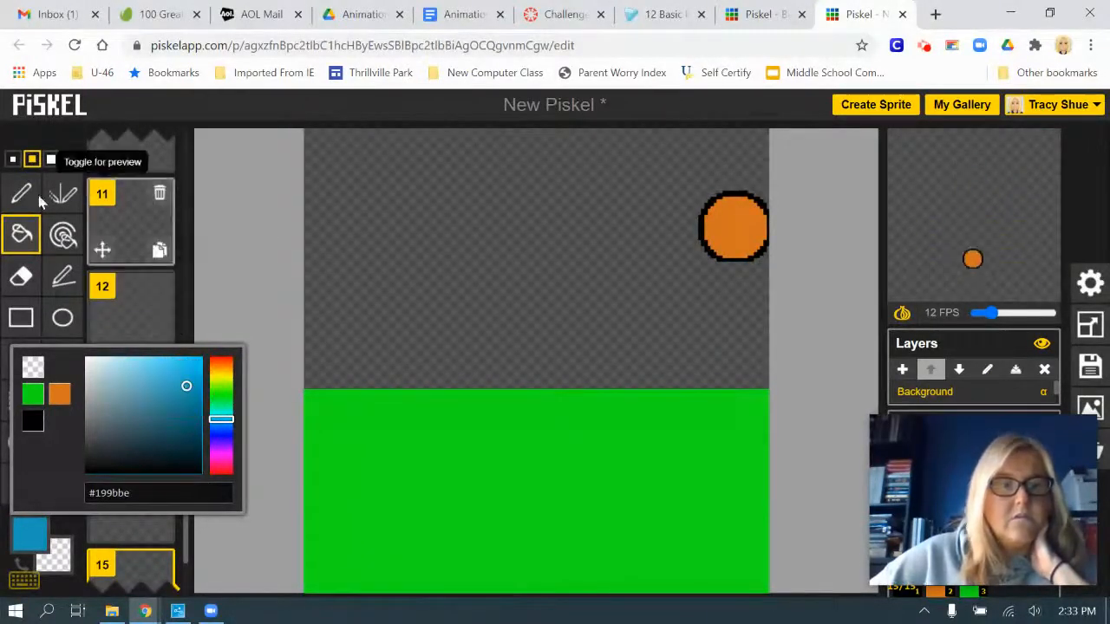
pyautogui.click(21, 318)
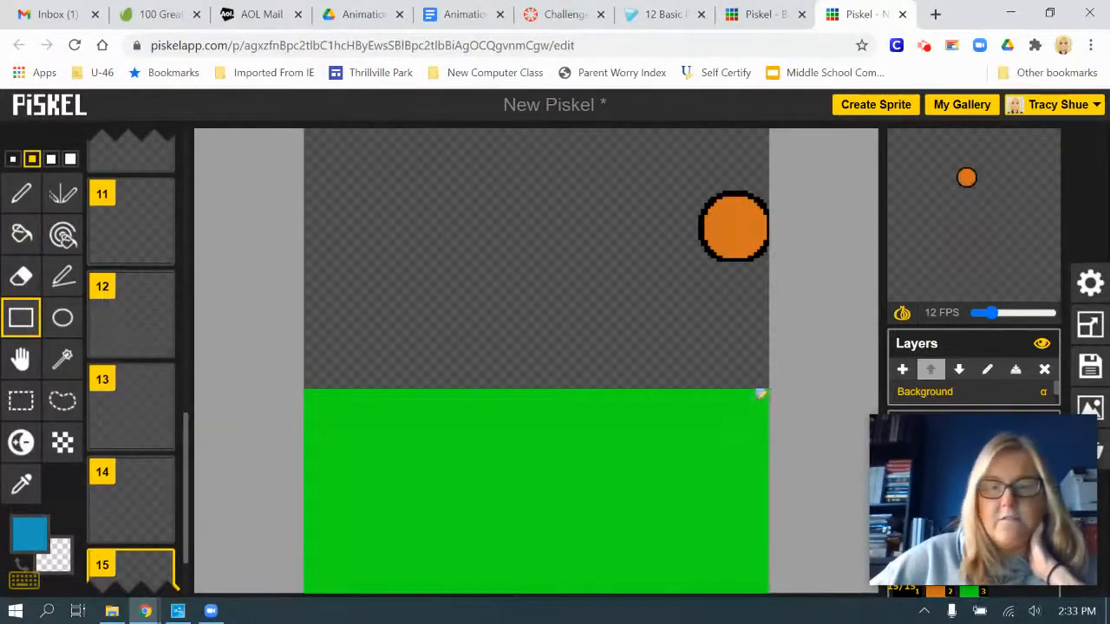
pyautogui.moveTo(770, 386); pyautogui.dragTo(303, 132)
pyautogui.click(21, 234)
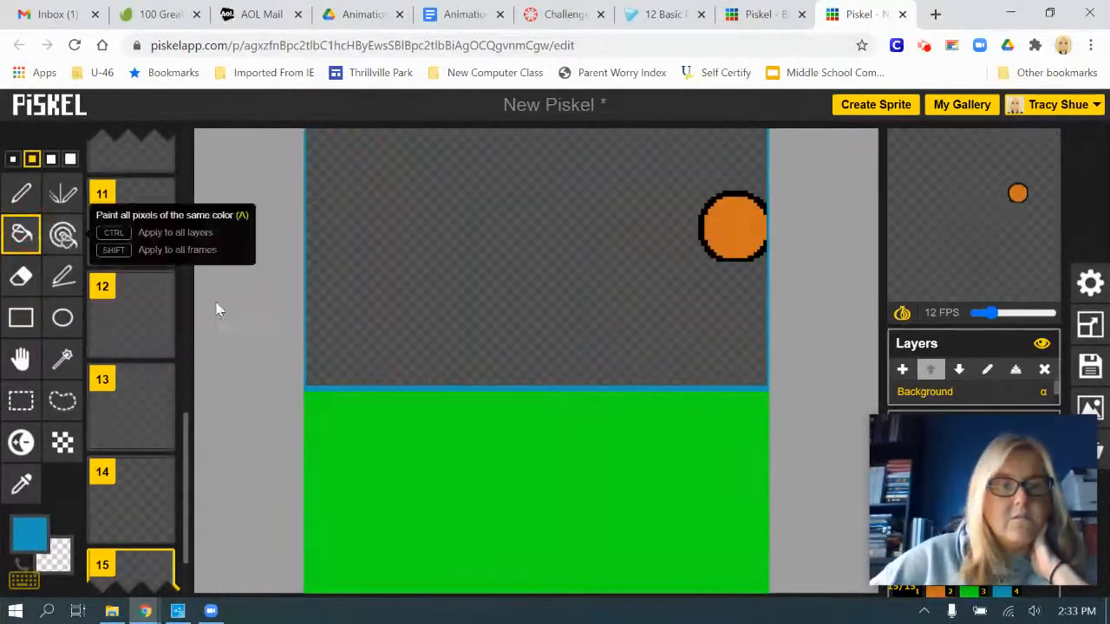
pyautogui.click(457, 261)
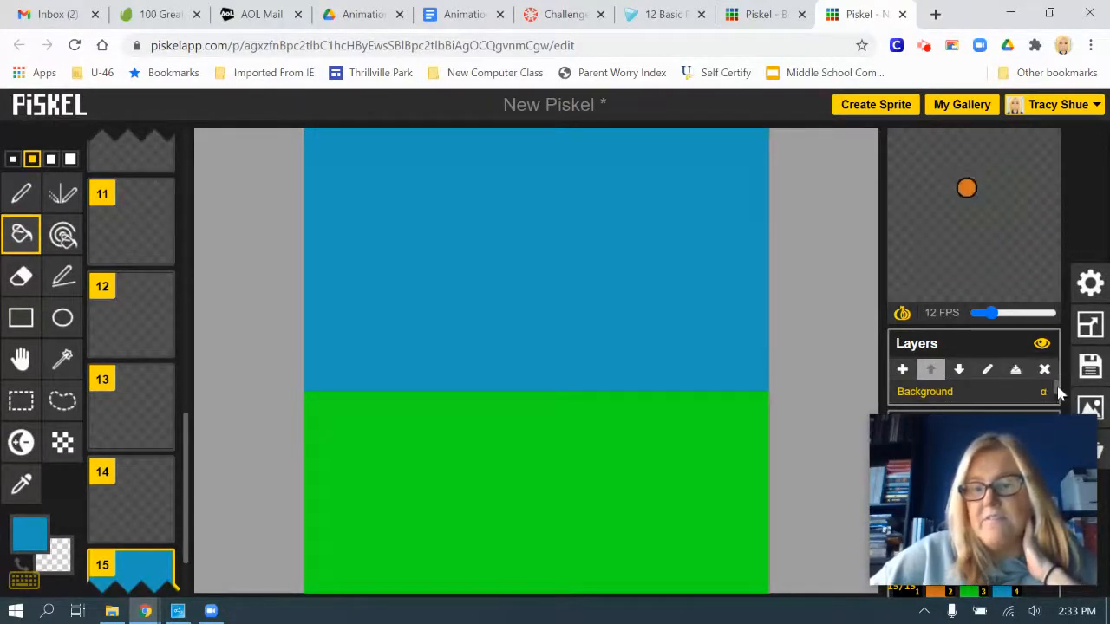
# Move the Background layer below the ball's layer
pyautogui.moveTo(1057, 388)
pyautogui.mouseDown()
pyautogui.moveTo(1058, 402)
pyautogui.moveTo(1058, 392)
pyautogui.mouseUp()
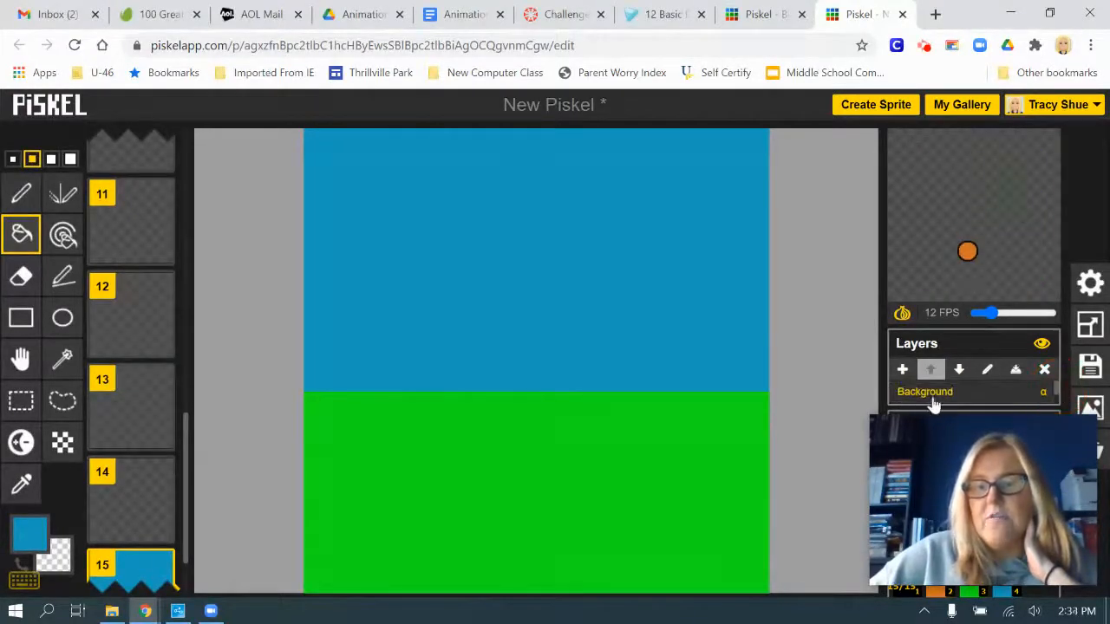
pyautogui.click(959, 370)
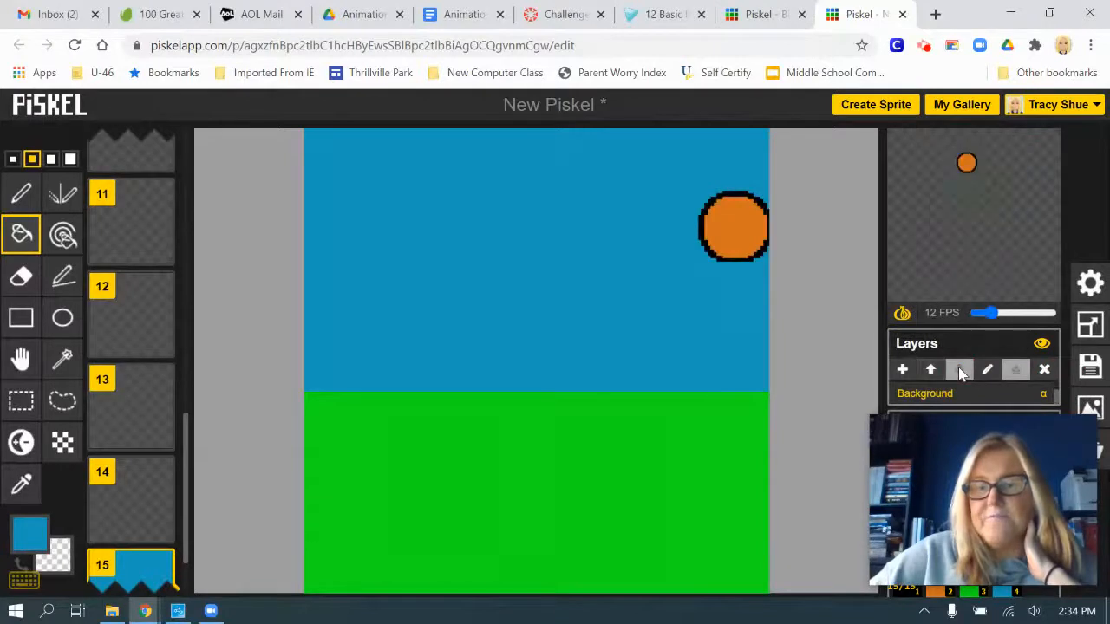
pyautogui.moveTo(1057, 395)
pyautogui.mouseDown()
pyautogui.moveTo(1057, 385)
pyautogui.moveTo(1056, 400)
pyautogui.mouseUp()
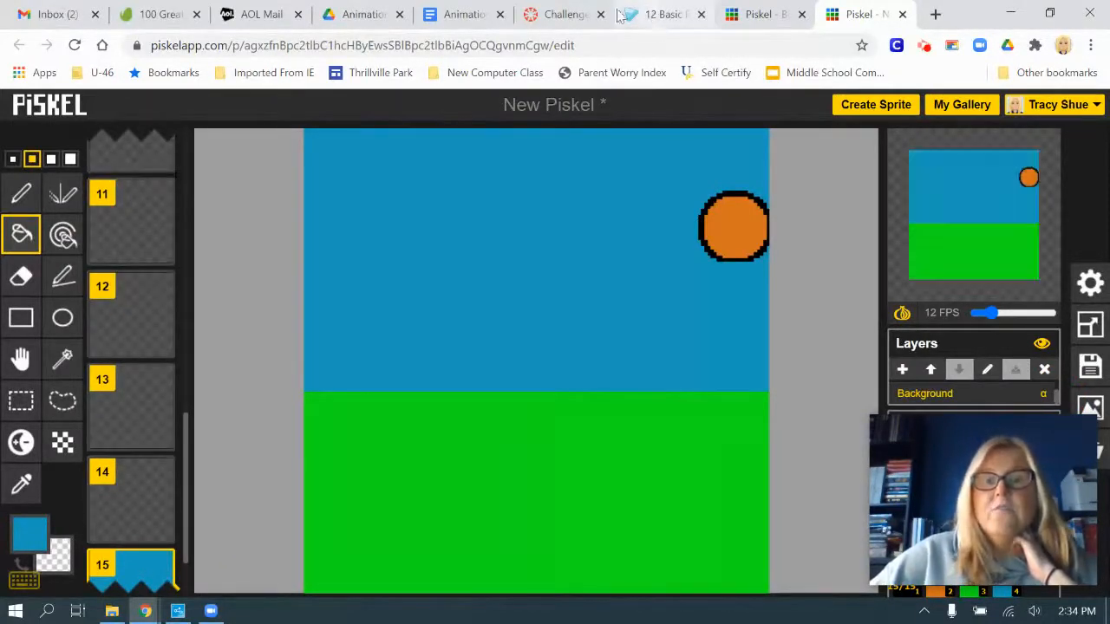
# Check the assignment's instruction on repeating the background, and clone the Background layer to all frames
pyautogui.click(562, 14)
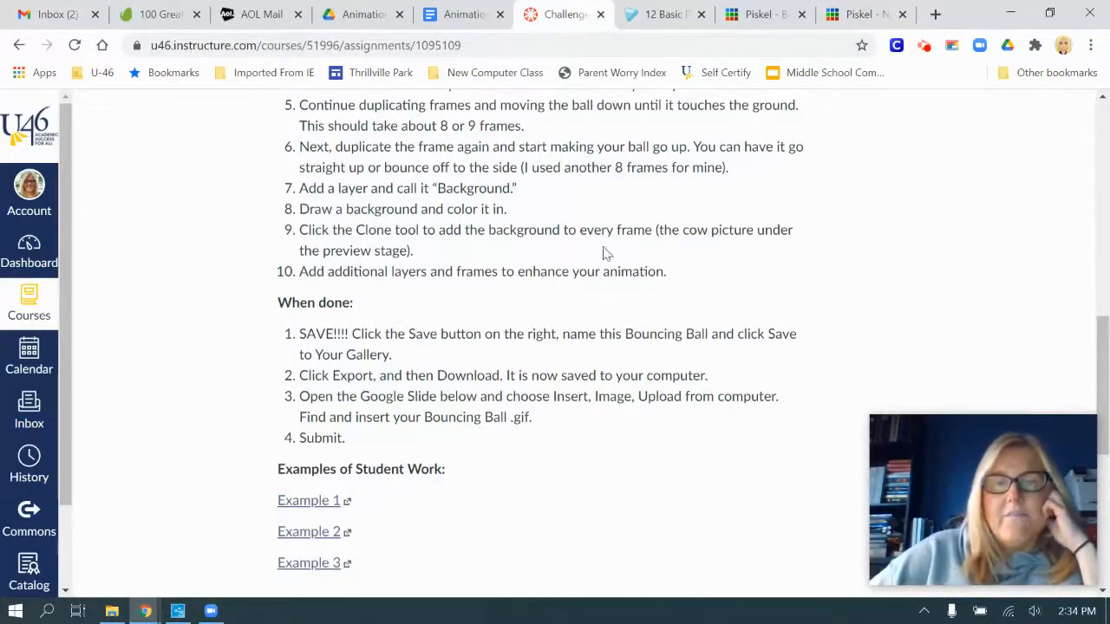
pyautogui.click(861, 14)
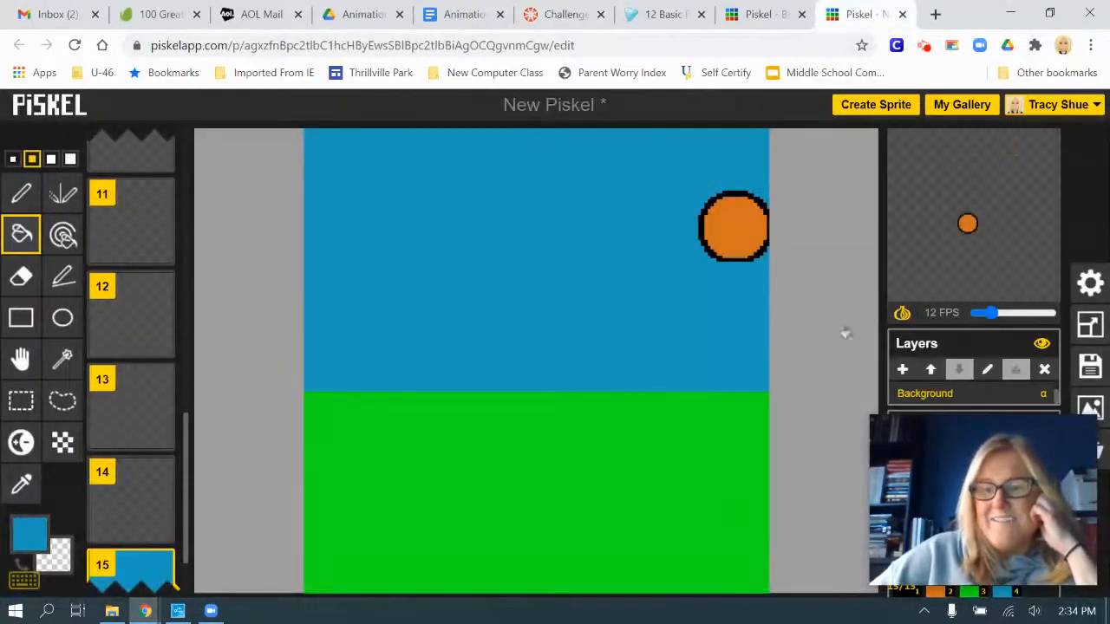
pyautogui.moveTo(1040, 483)
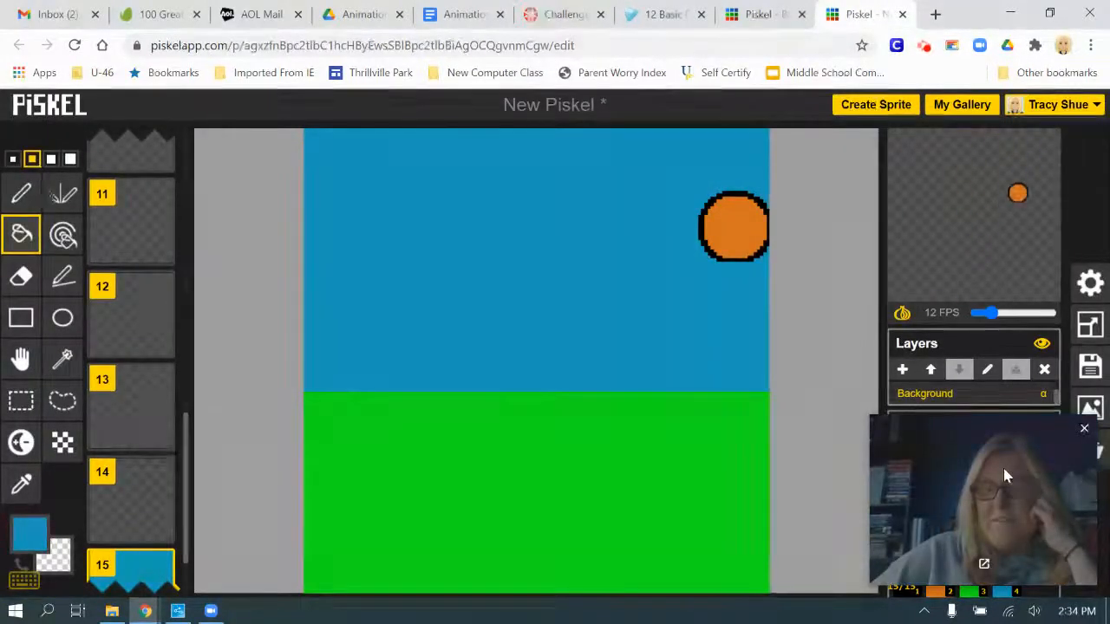
pyautogui.moveTo(1023, 463); pyautogui.dragTo(683, 497)
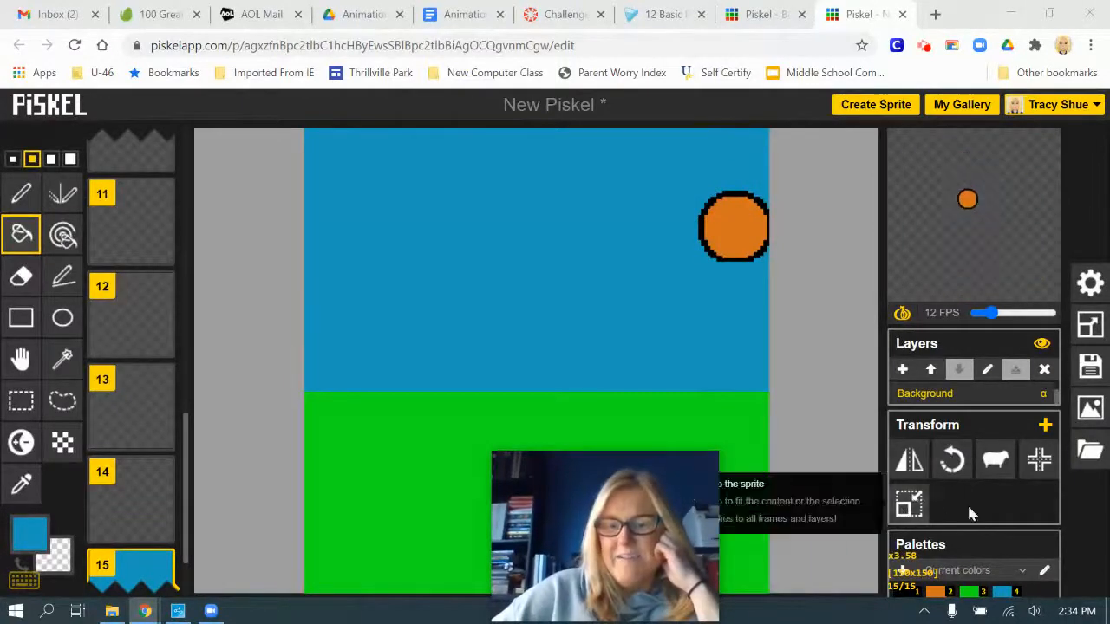
pyautogui.click(996, 463)
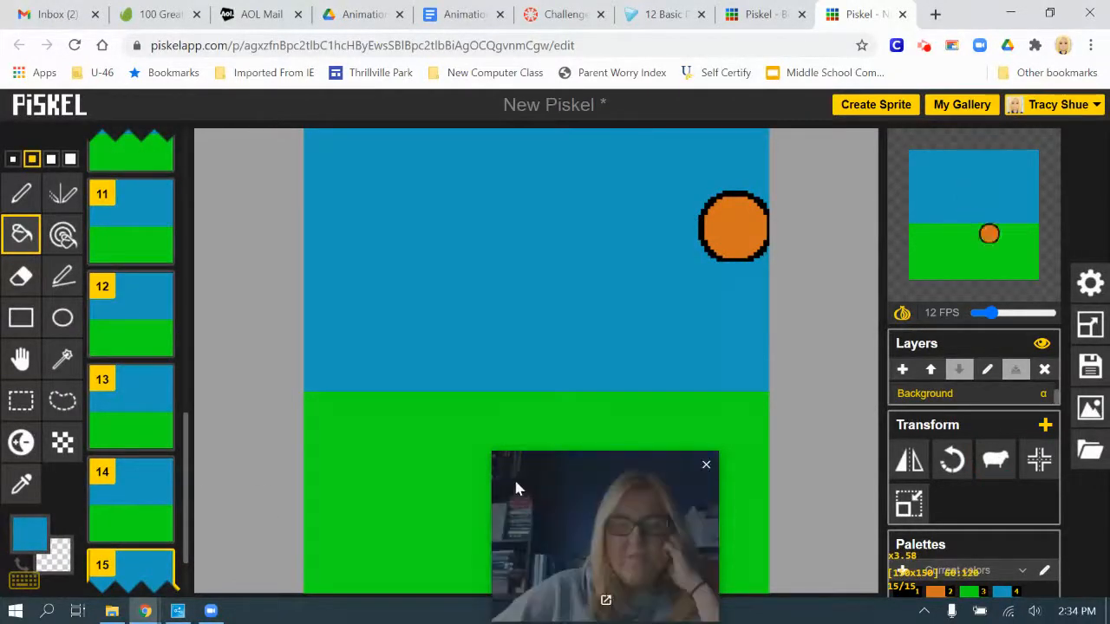
pyautogui.moveTo(515, 488); pyautogui.dragTo(871, 459)
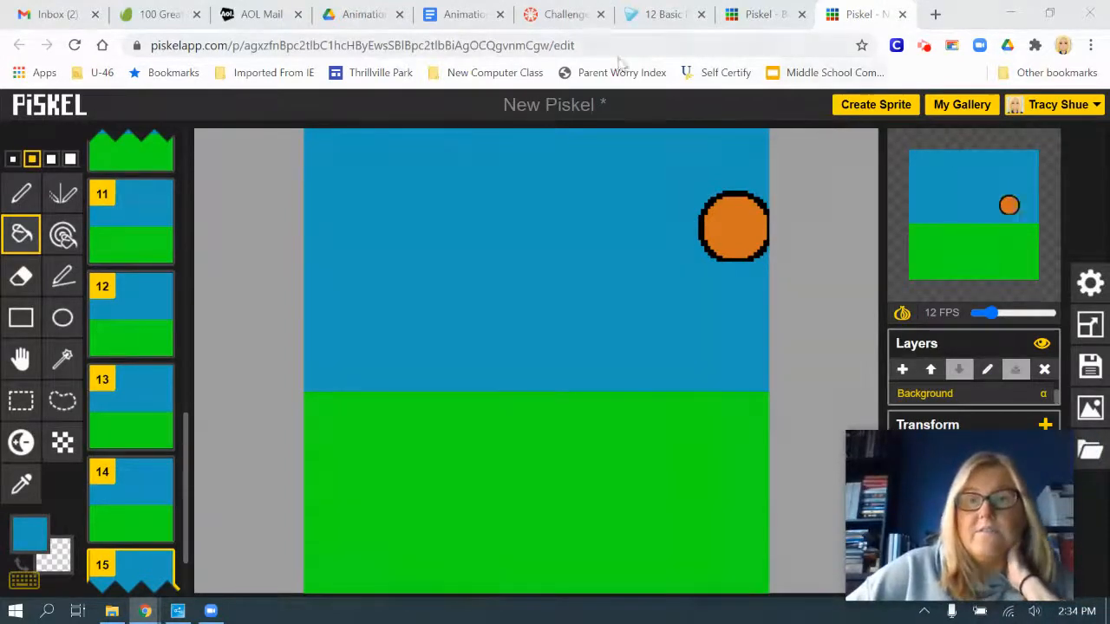
# Check the finished Bouncing Ball example, and draw five small dark green #139115 grass tufts across frame 15's ground with the thinnest pen
pyautogui.click(761, 15)
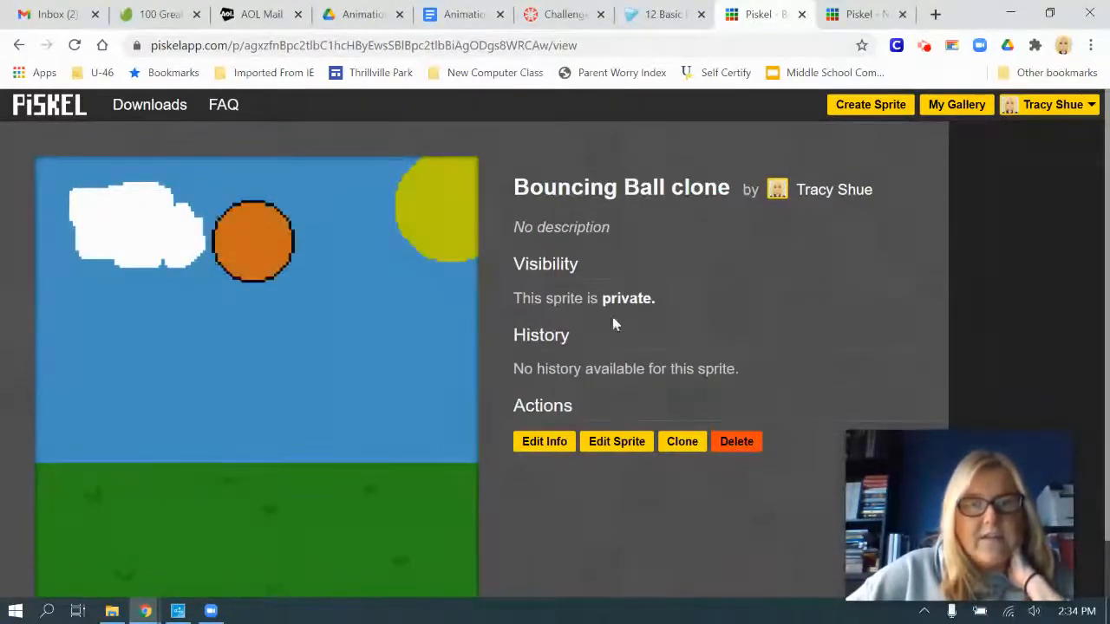
pyautogui.click(859, 14)
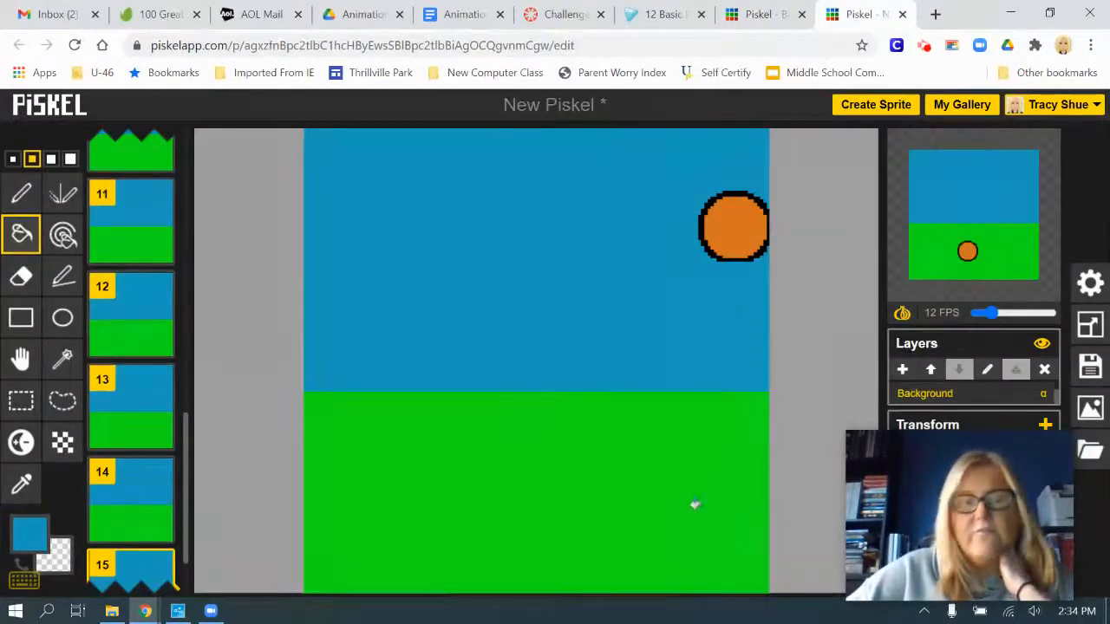
pyautogui.click(29, 533)
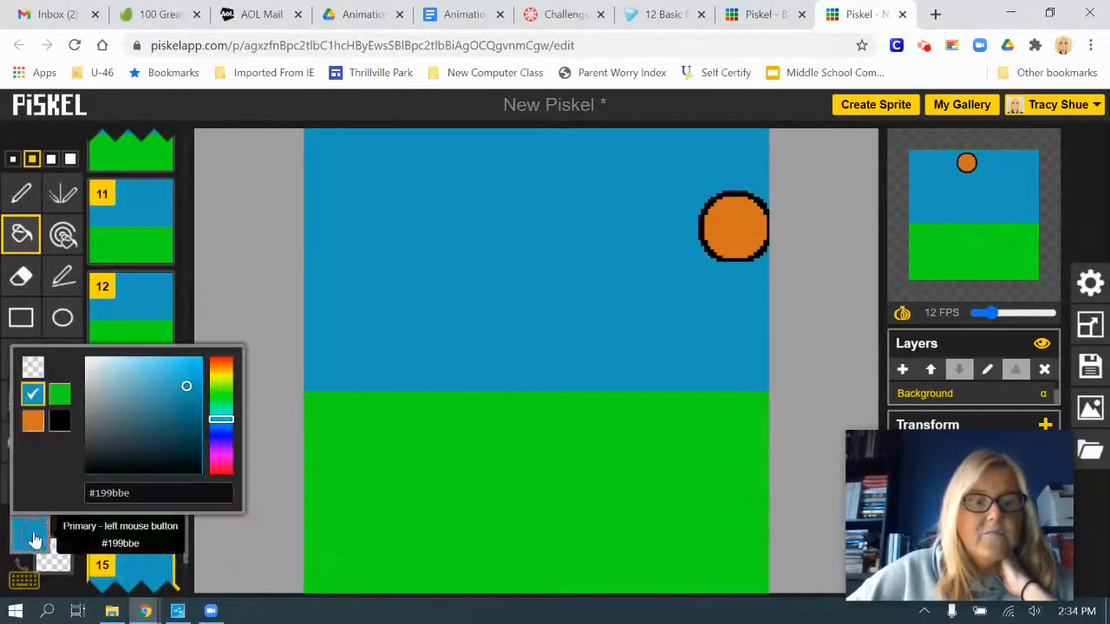
pyautogui.click(60, 401)
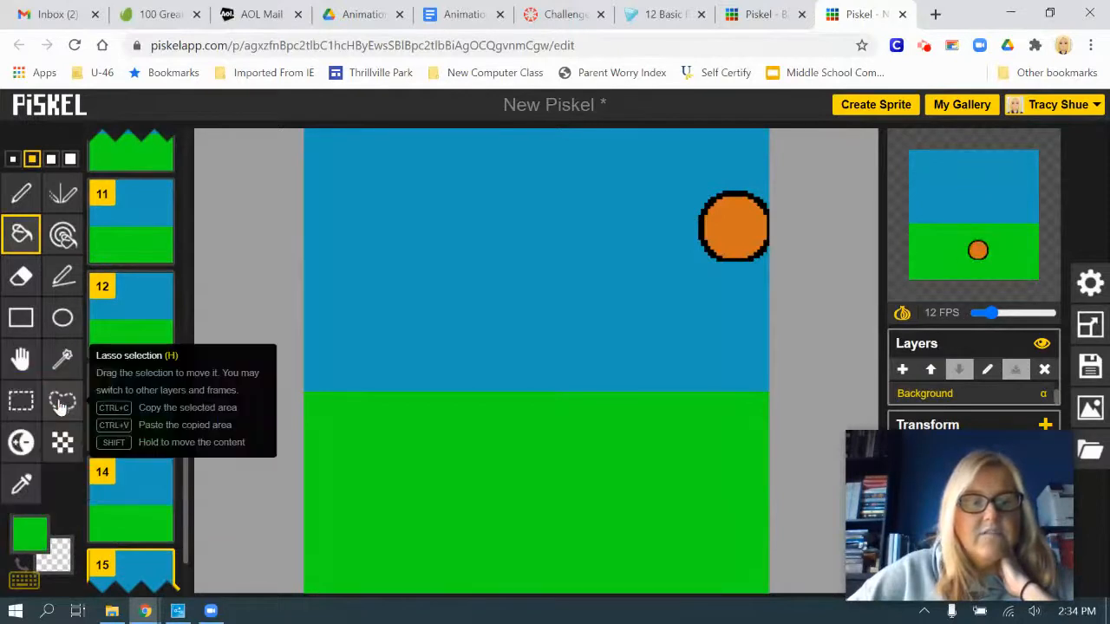
pyautogui.click(30, 533)
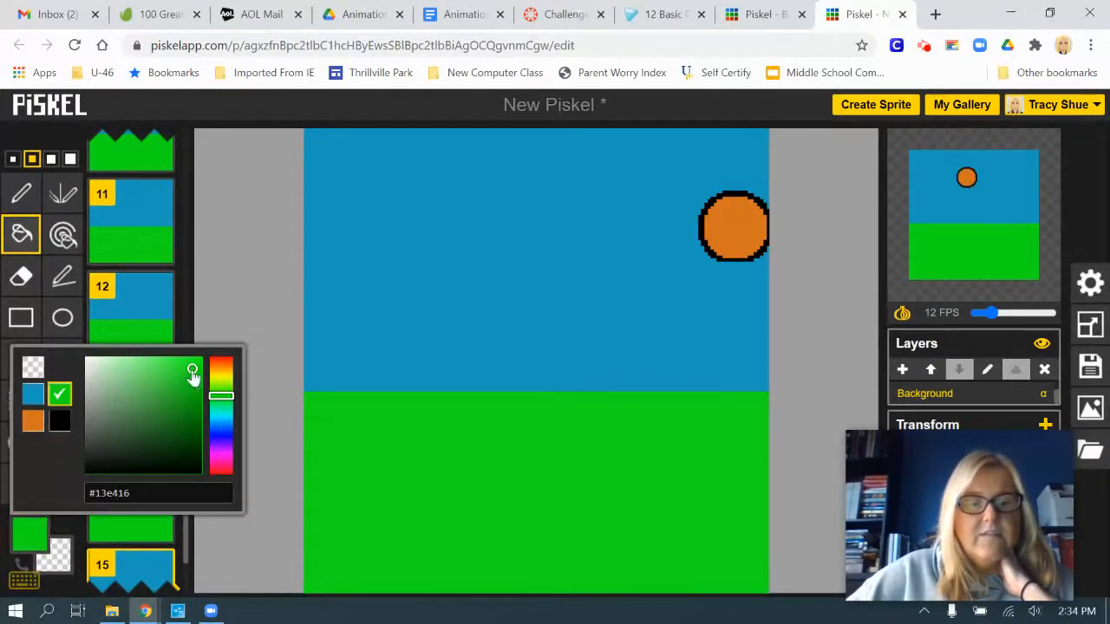
pyautogui.moveTo(192, 373); pyautogui.dragTo(192, 410)
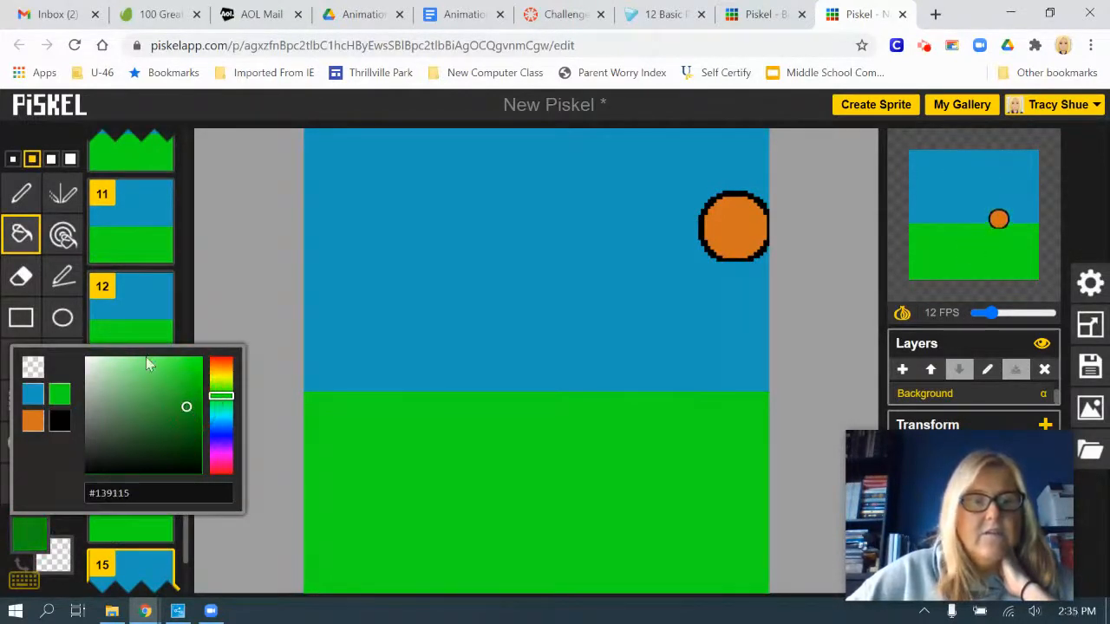
pyautogui.click(21, 193)
pyautogui.click(12, 159)
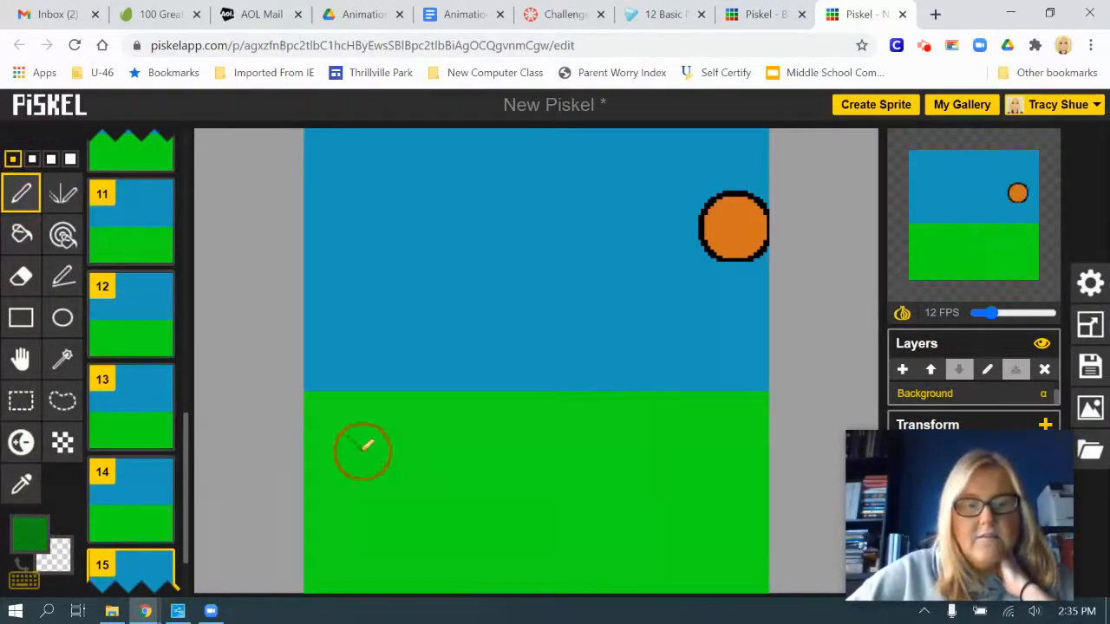
pyautogui.moveTo(360, 448); pyautogui.dragTo(370, 432)
pyautogui.moveTo(599, 431); pyautogui.dragTo(621, 426)
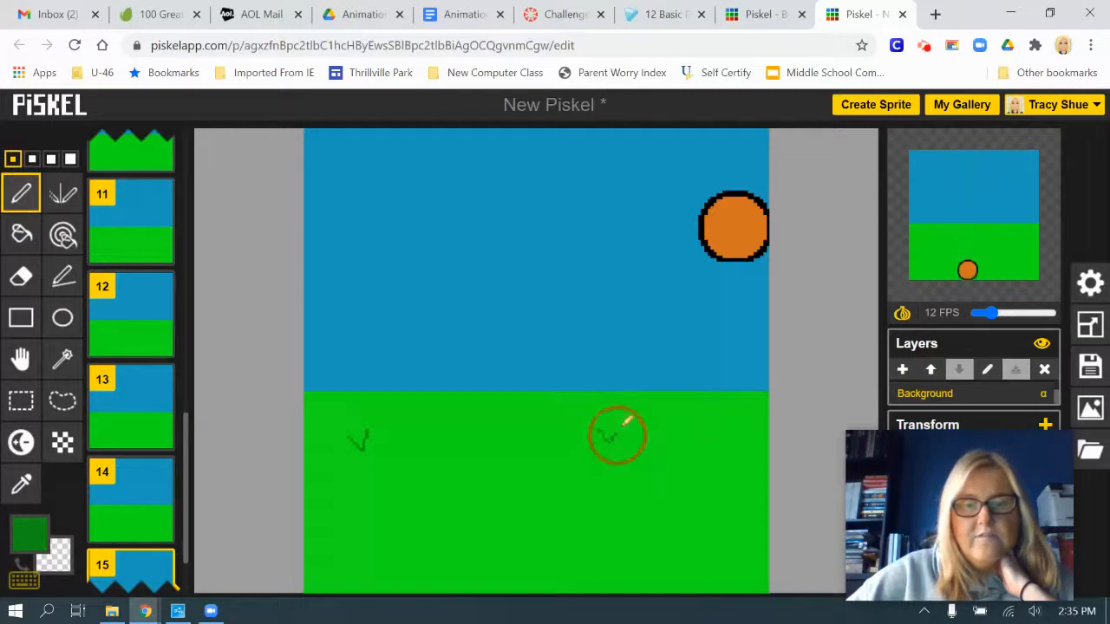
pyautogui.moveTo(710, 491)
pyautogui.mouseDown()
pyautogui.moveTo(720, 496)
pyautogui.moveTo(743, 473)
pyautogui.mouseUp()
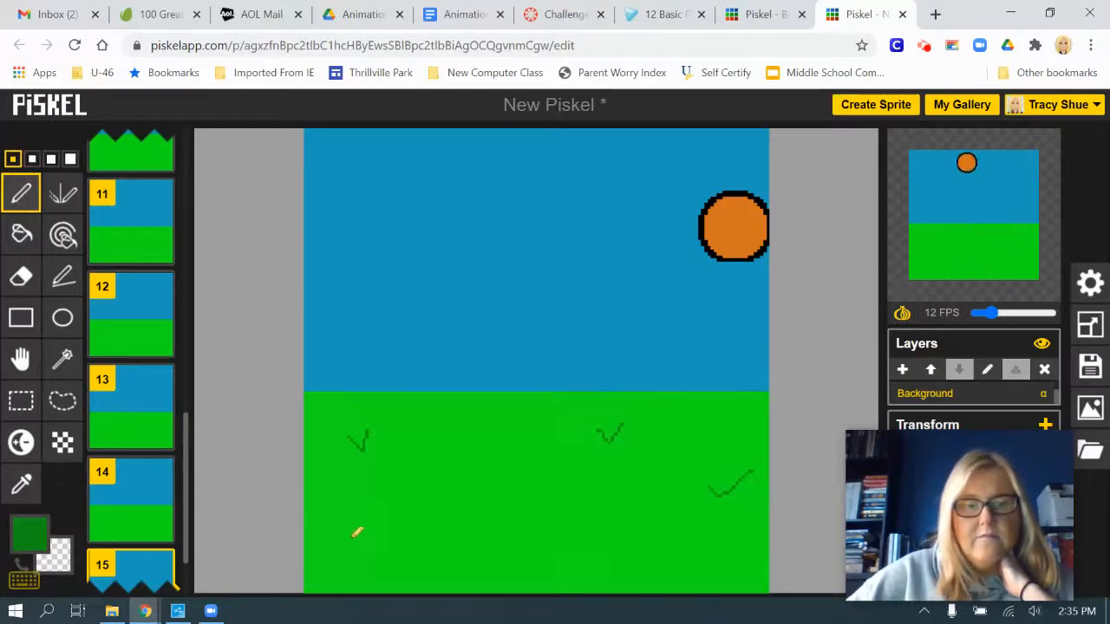
pyautogui.moveTo(352, 539)
pyautogui.mouseDown()
pyautogui.moveTo(363, 553)
pyautogui.moveTo(388, 527)
pyautogui.mouseUp()
pyautogui.moveTo(508, 483); pyautogui.dragTo(537, 477)
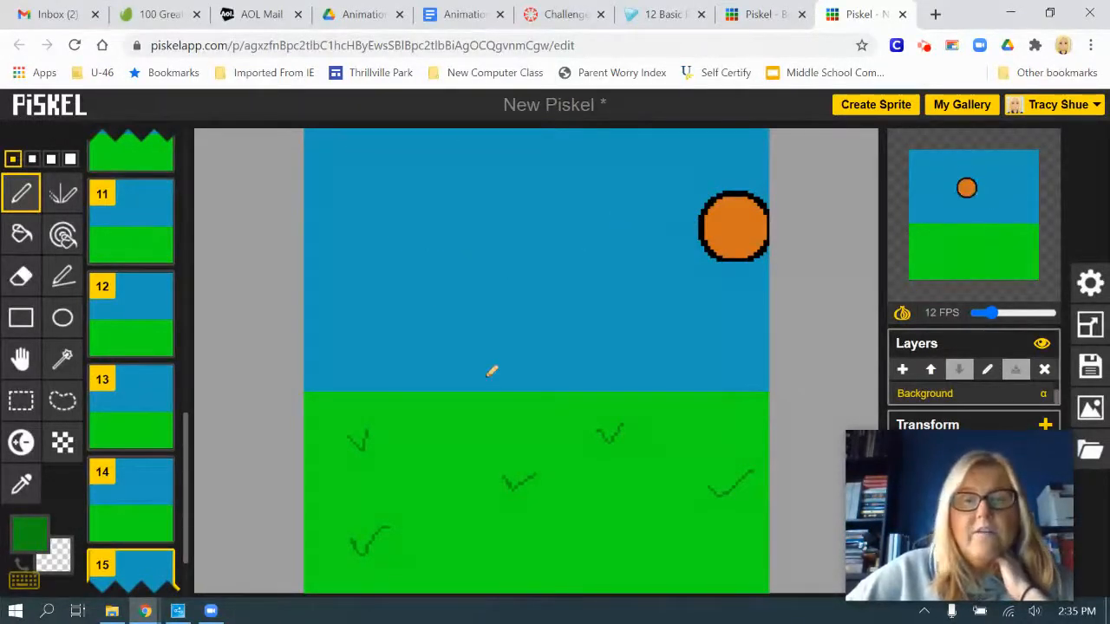
# Add a new layer and name it Sun
pyautogui.moveTo(171, 291)
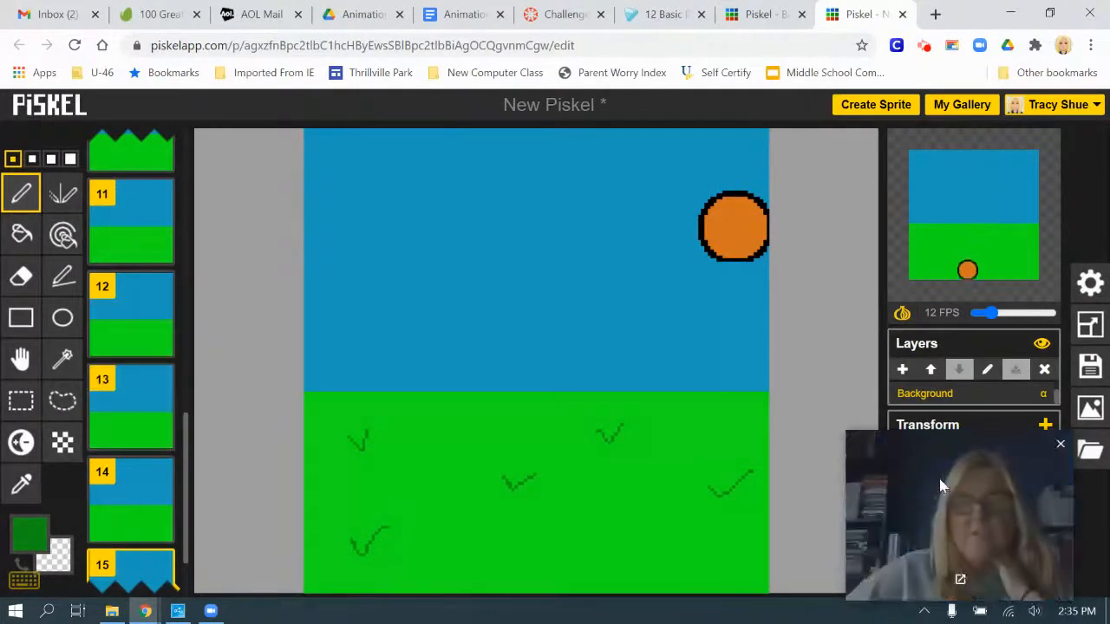
pyautogui.click(902, 370)
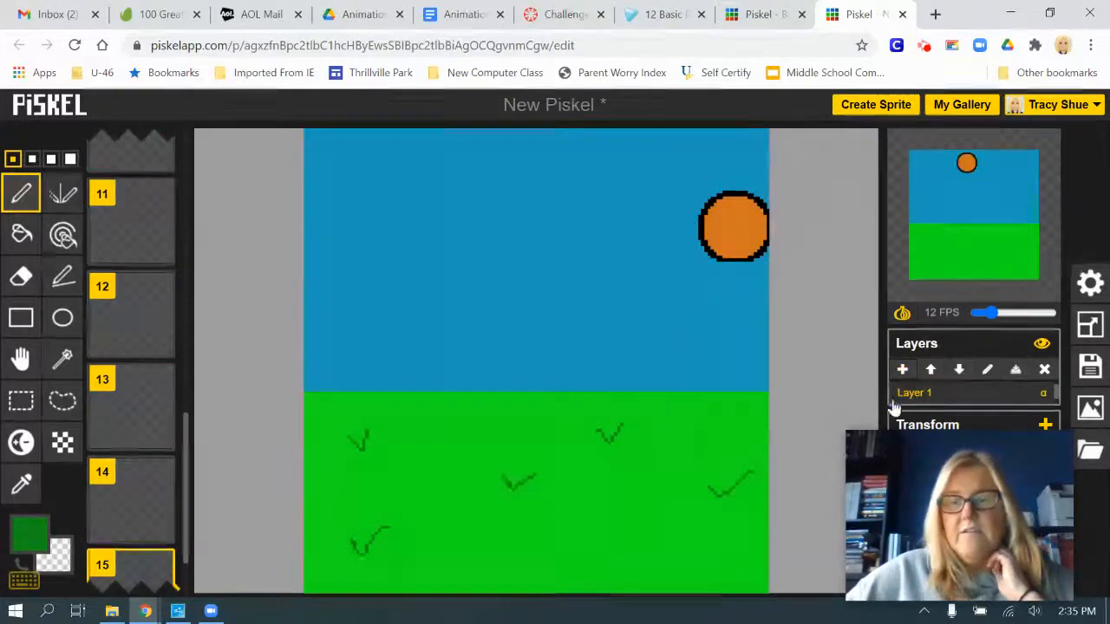
pyautogui.doubleClick(917, 393)
pyautogui.write('Sun')
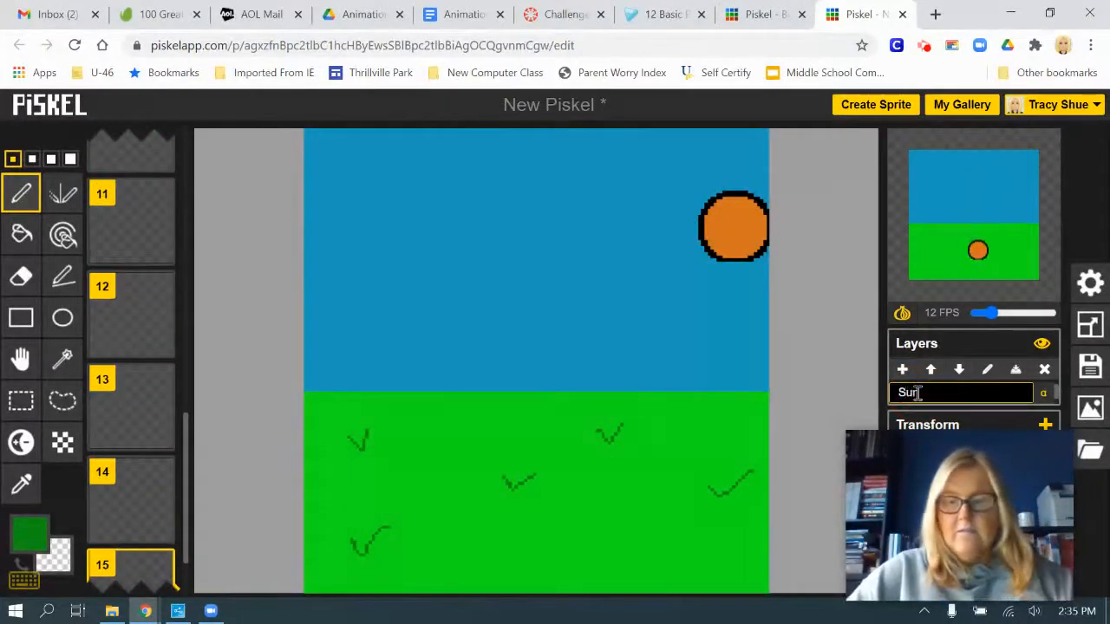
pyautogui.press('Return')
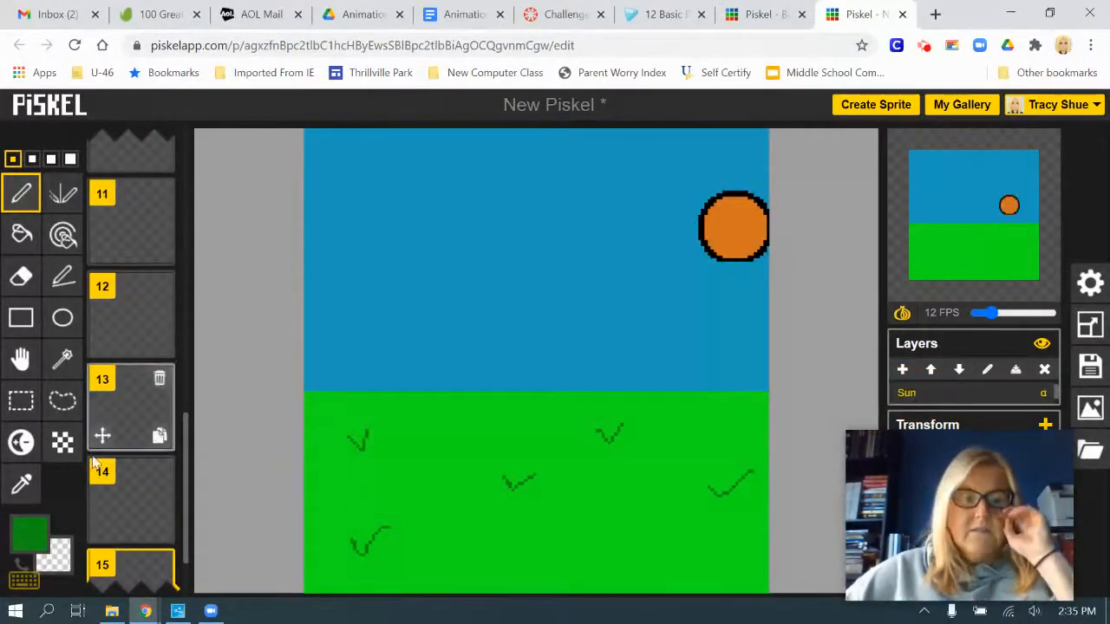
# Try drawing a dark green circle near the middle of frame 15's Sun layer, and undo it
pyautogui.click(62, 318)
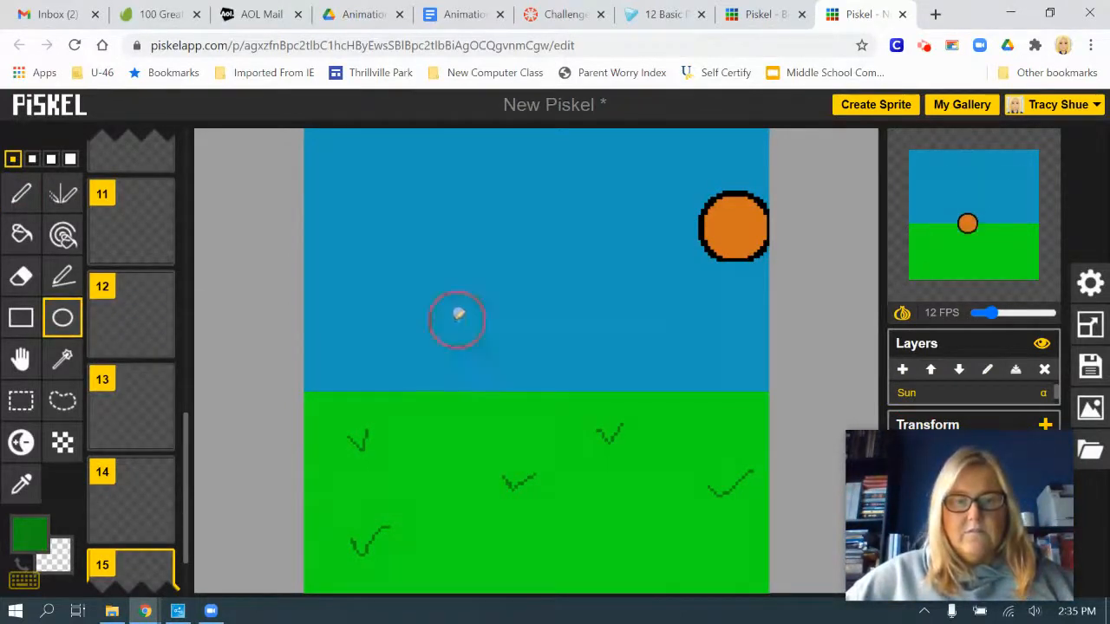
pyautogui.moveTo(458, 316); pyautogui.dragTo(598, 435)
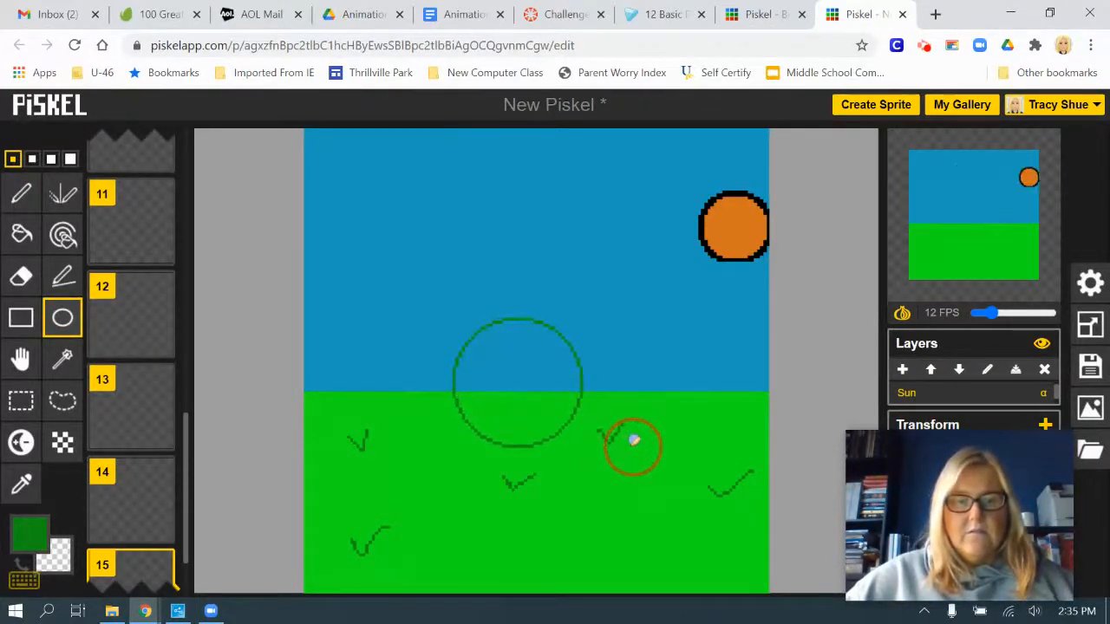
pyautogui.scroll(-2, 134, 512)
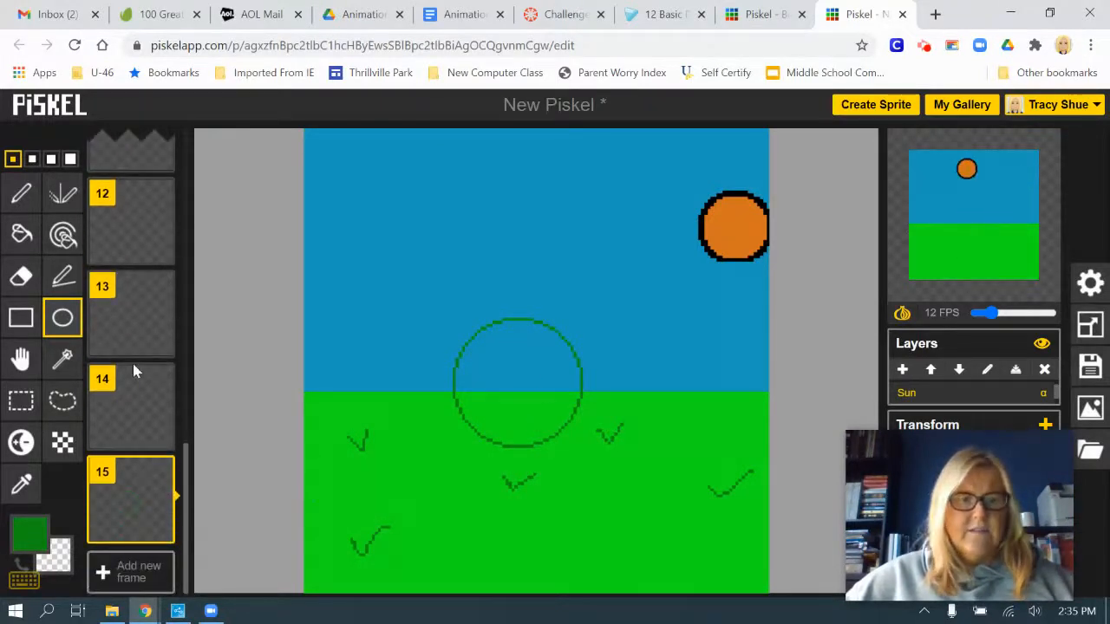
pyautogui.hotkey('ctrl', 'z')
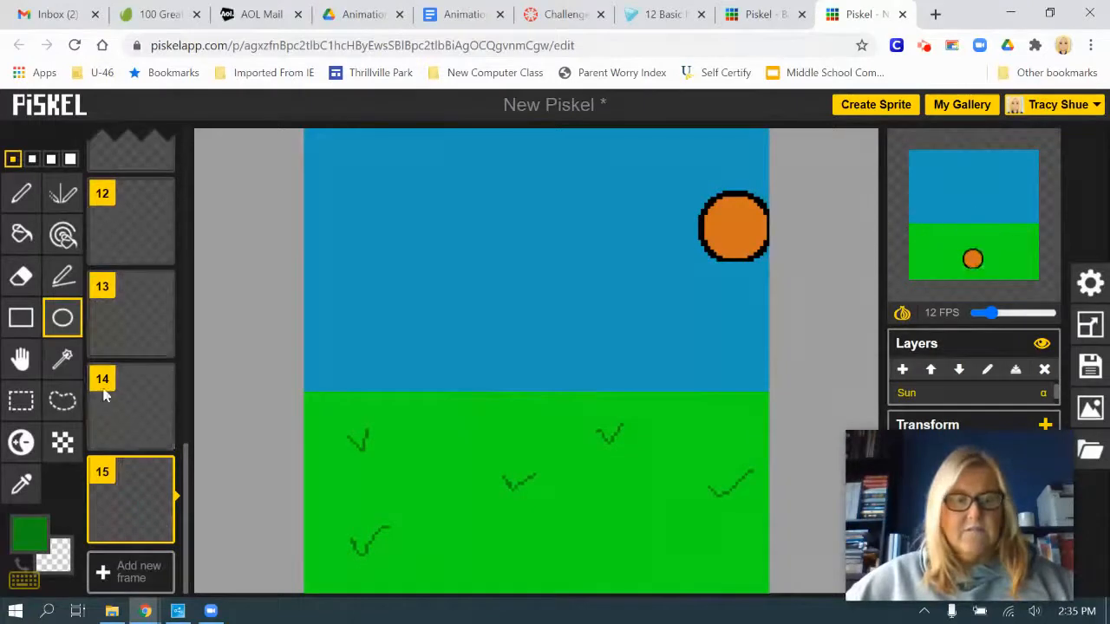
# Browse back through the Sun layer's frames and select frame 9 for editing
pyautogui.scroll(3, 139, 379)
pyautogui.scroll(3, 143, 374)
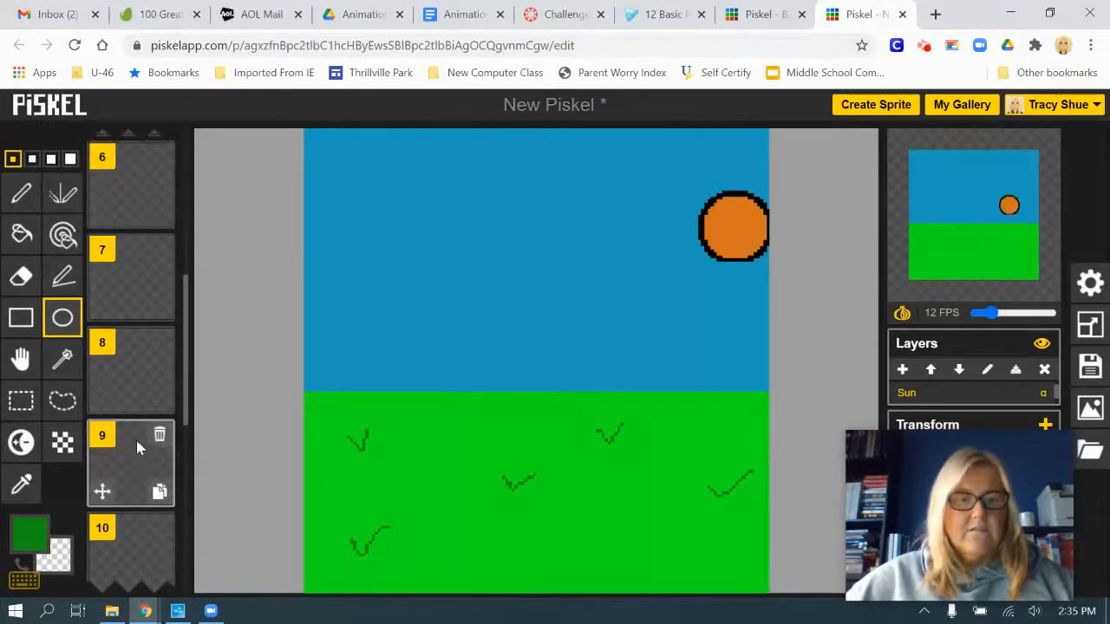
pyautogui.click(121, 453)
pyautogui.click(127, 363)
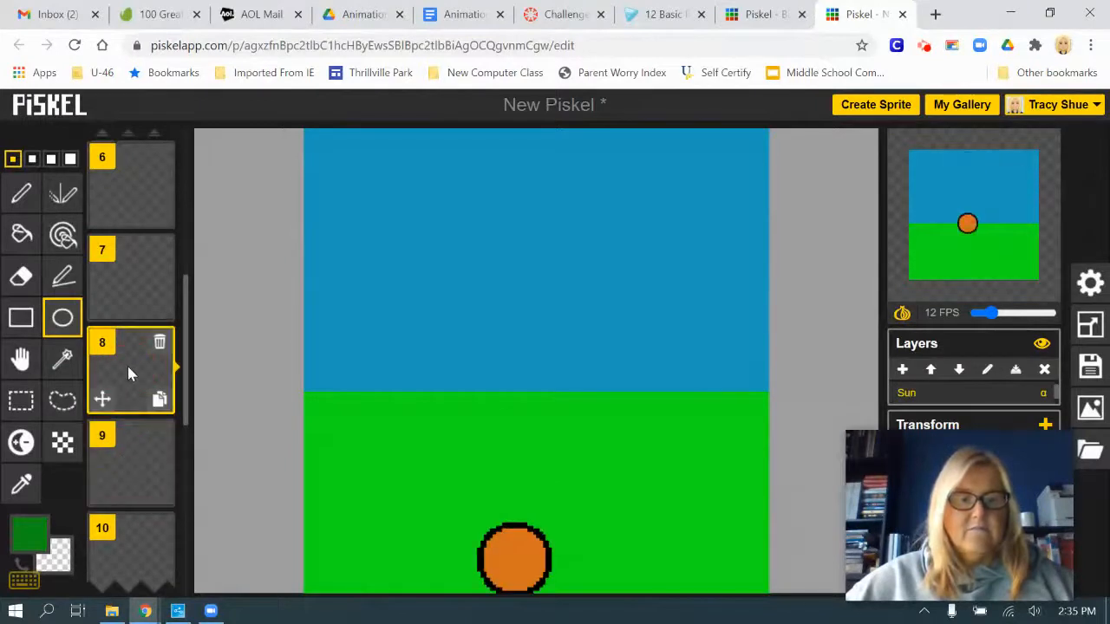
pyautogui.click(124, 445)
pyautogui.scroll(-1, 131, 424)
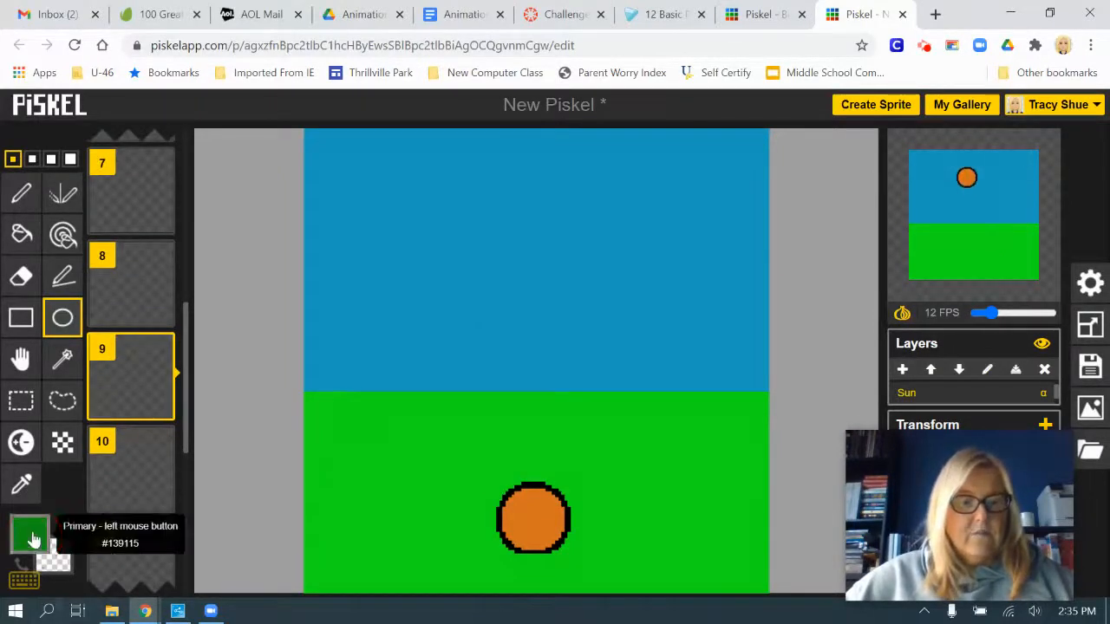
# Try drawing a yellow #bebd22 circle with a 2-pixel outline and matching fill near the middle of frame 9's Sun layer
pyautogui.click(29, 533)
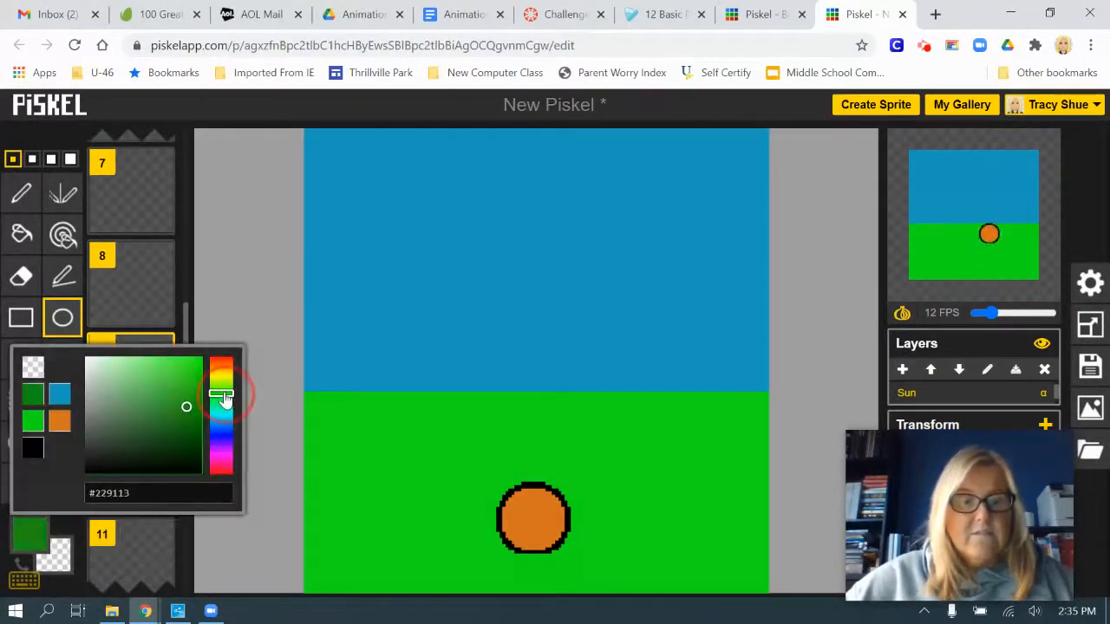
pyautogui.moveTo(224, 399); pyautogui.dragTo(224, 390)
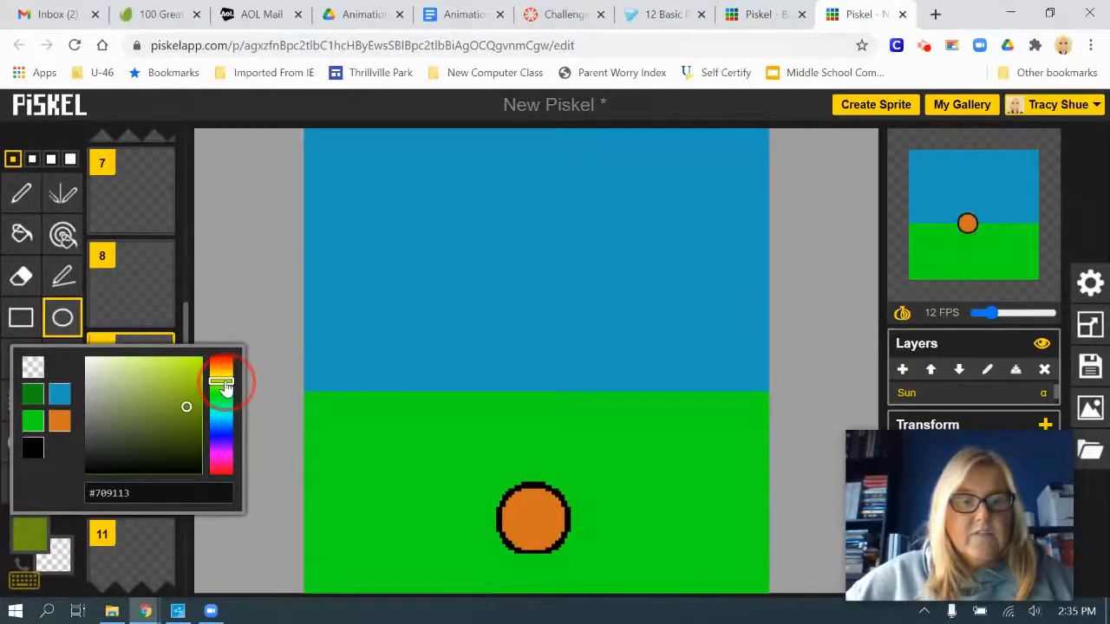
pyautogui.moveTo(224, 387)
pyautogui.mouseDown()
pyautogui.moveTo(186, 401)
pyautogui.moveTo(191, 384)
pyautogui.moveTo(180, 391)
pyautogui.mouseUp()
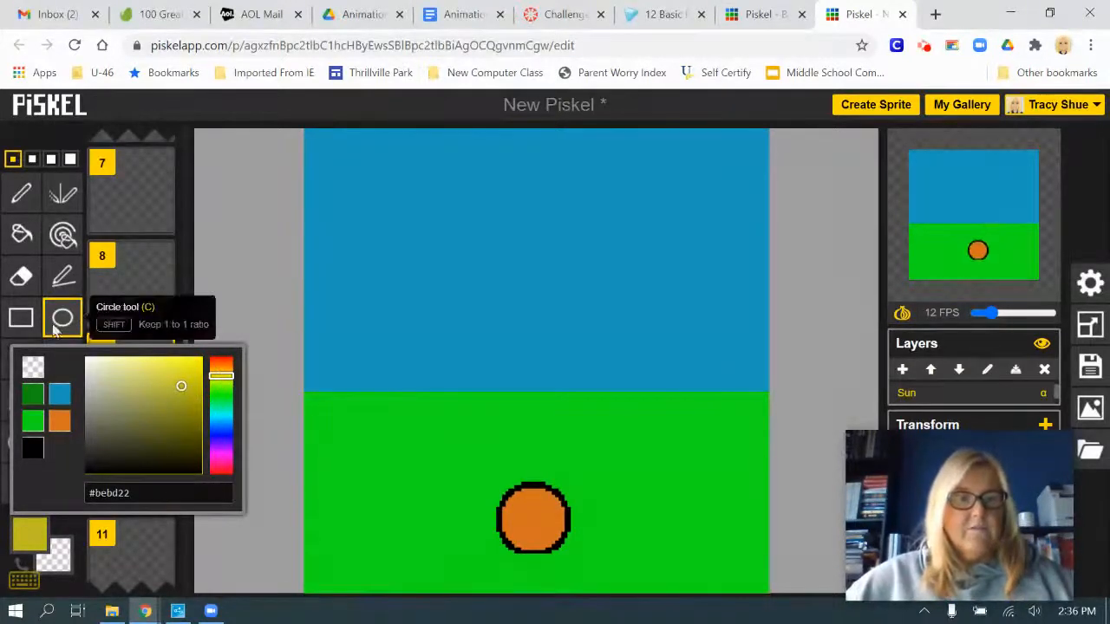
pyautogui.click(32, 158)
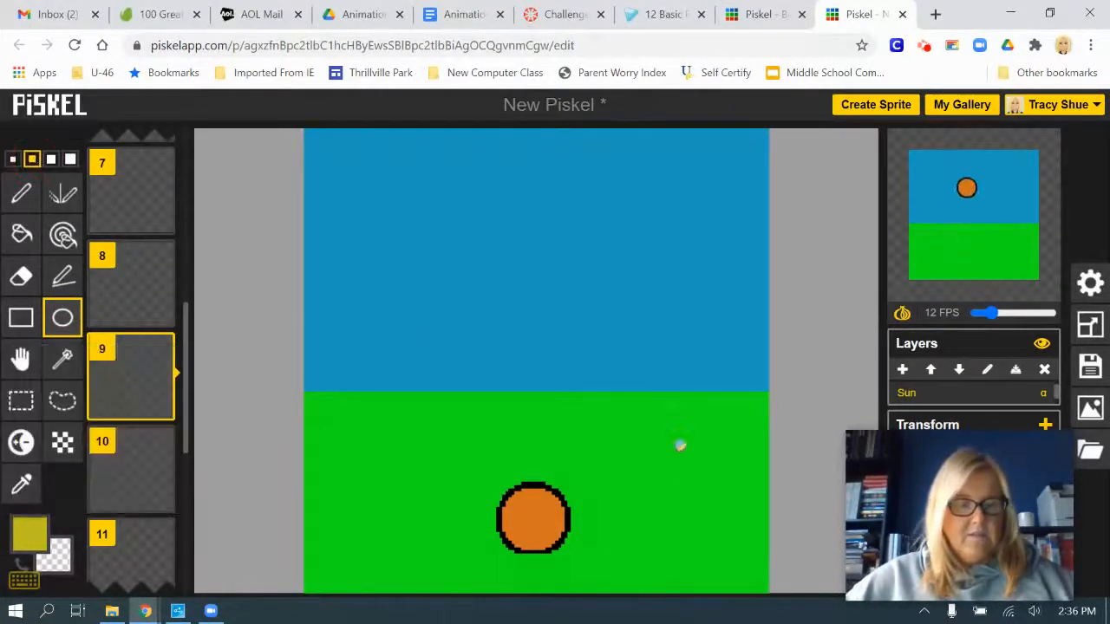
pyautogui.moveTo(444, 300)
pyautogui.mouseDown()
pyautogui.moveTo(575, 397)
pyautogui.moveTo(619, 453)
pyautogui.mouseUp()
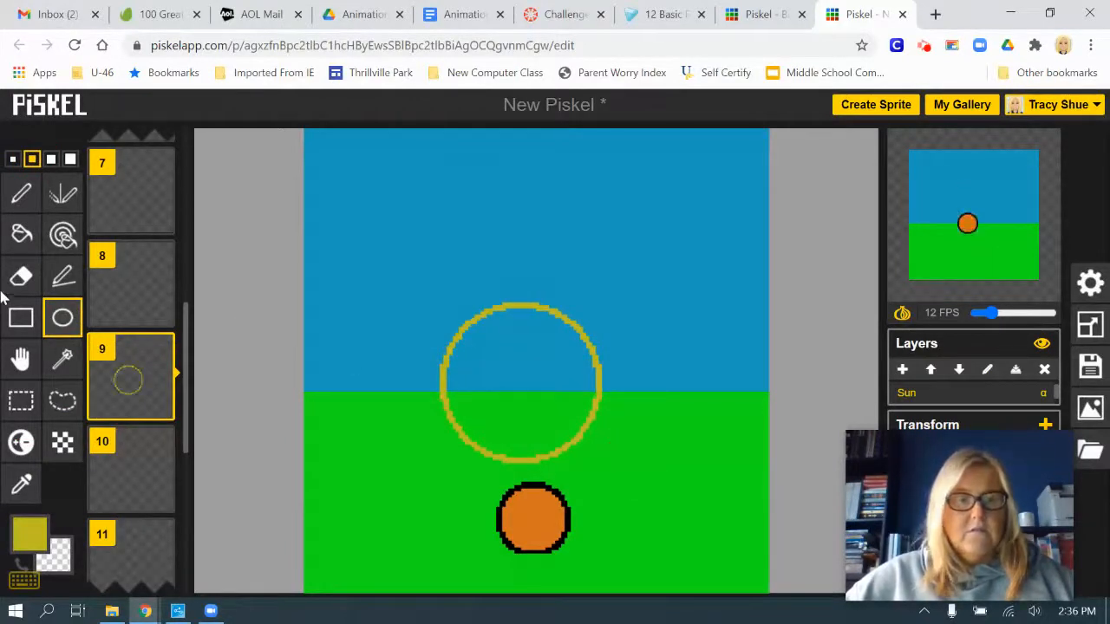
pyautogui.click(21, 232)
pyautogui.click(548, 369)
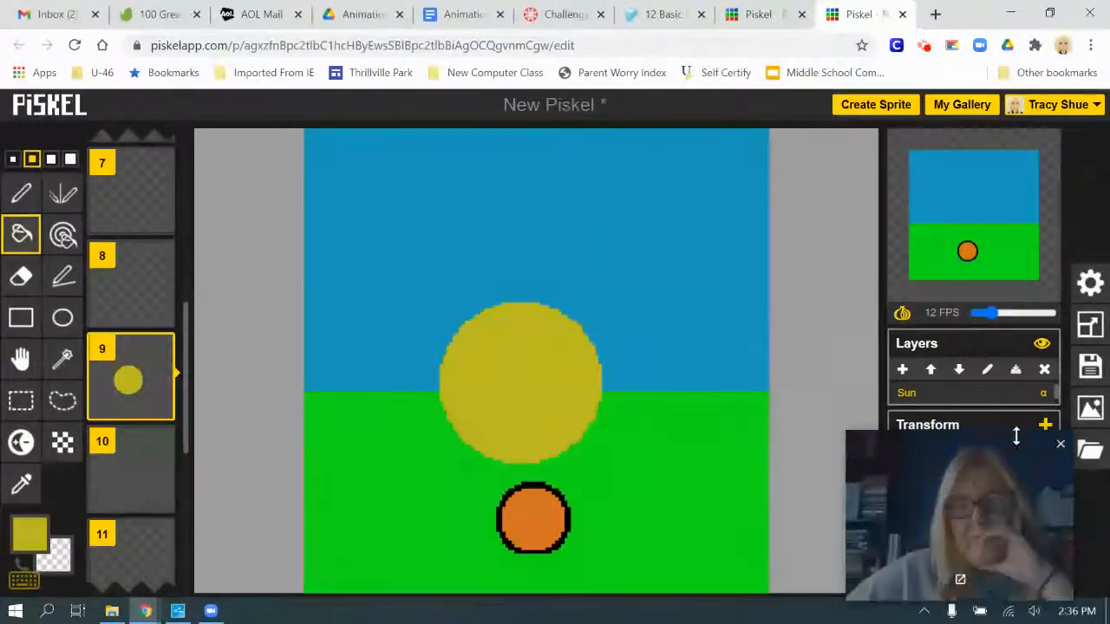
# Check the Background layer's frames, and undo the yellow circle's fill and outline on frame 9
pyautogui.scroll(-1, 960, 400)
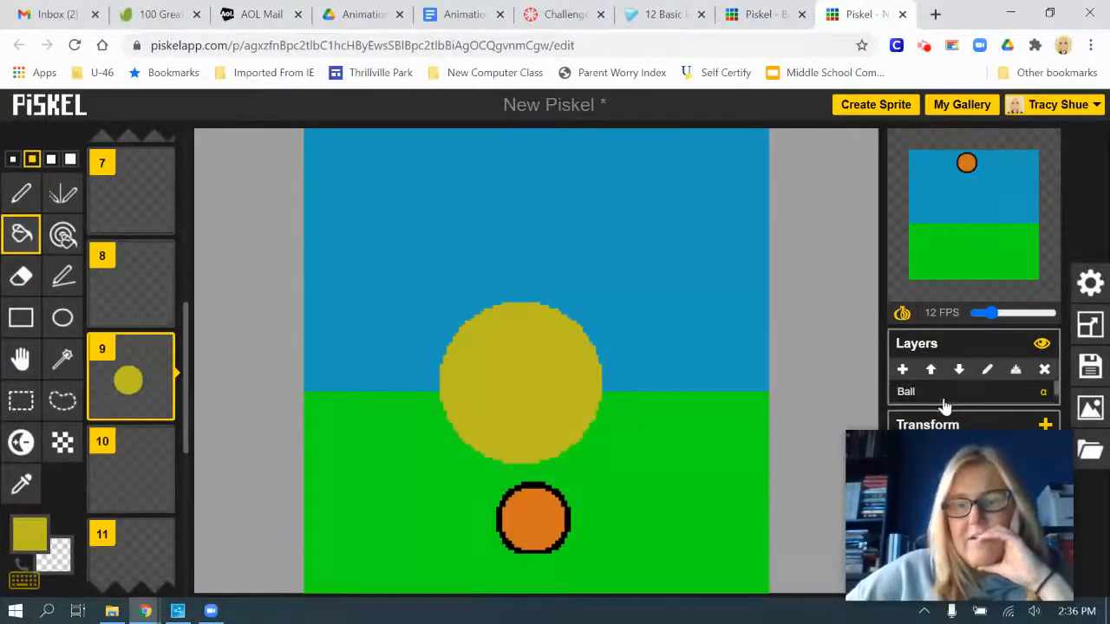
pyautogui.scroll(-1, 945, 403)
pyautogui.click(922, 395)
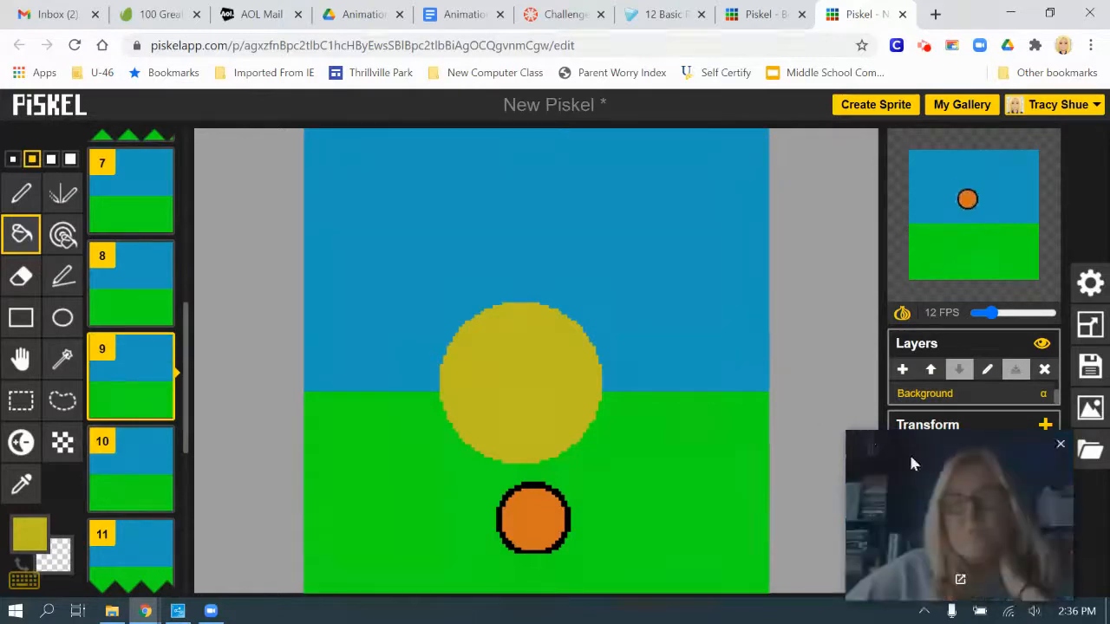
pyautogui.moveTo(133, 382)
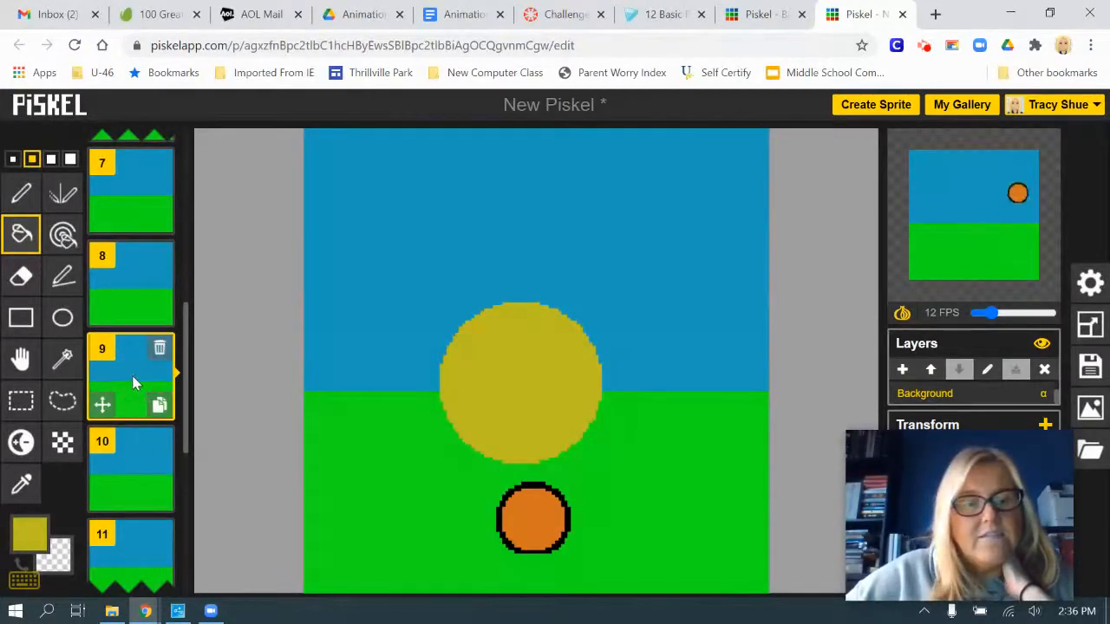
pyautogui.hotkey('ctrl', 'z')
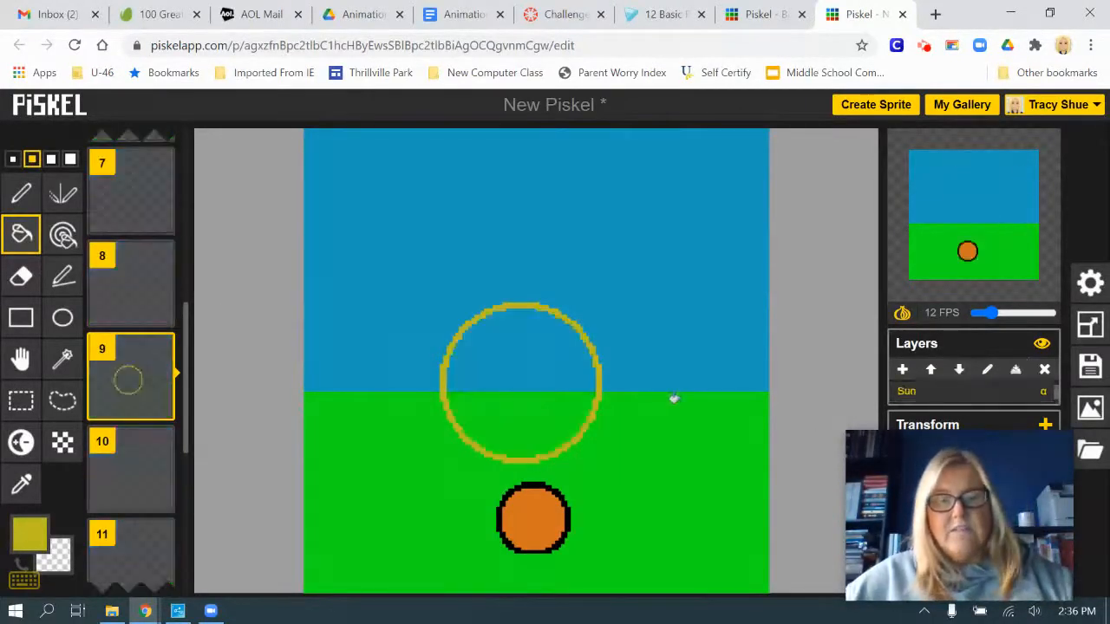
pyautogui.hotkey('ctrl', 'z')
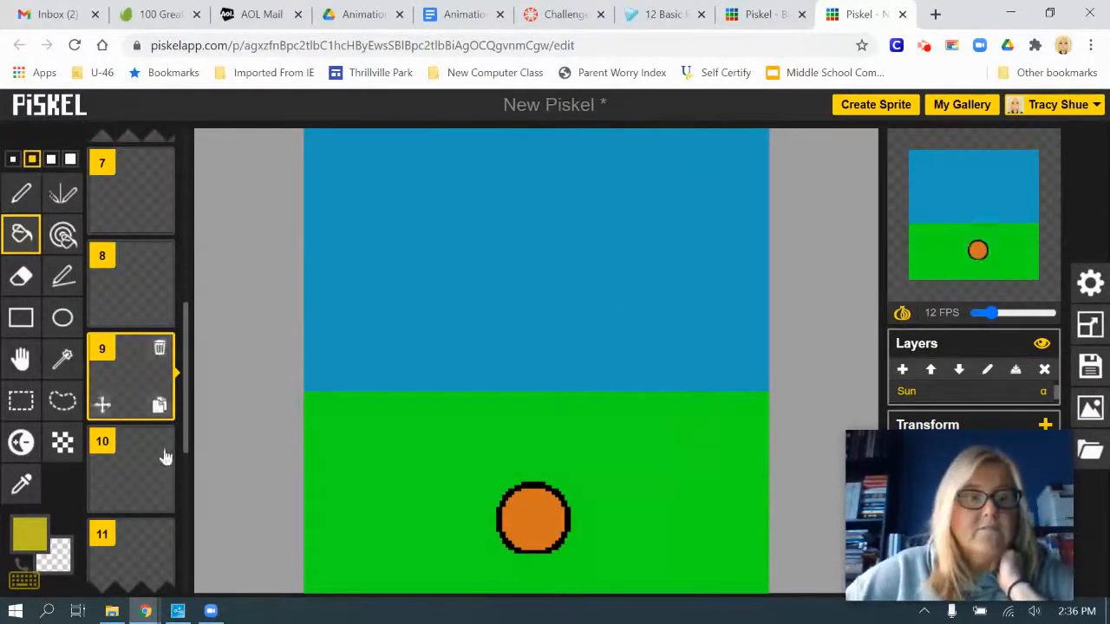
# Draw a black smiling stick figure beside the ball on frame 9 with the 1-pixel Pen tool
pyautogui.click(40, 539)
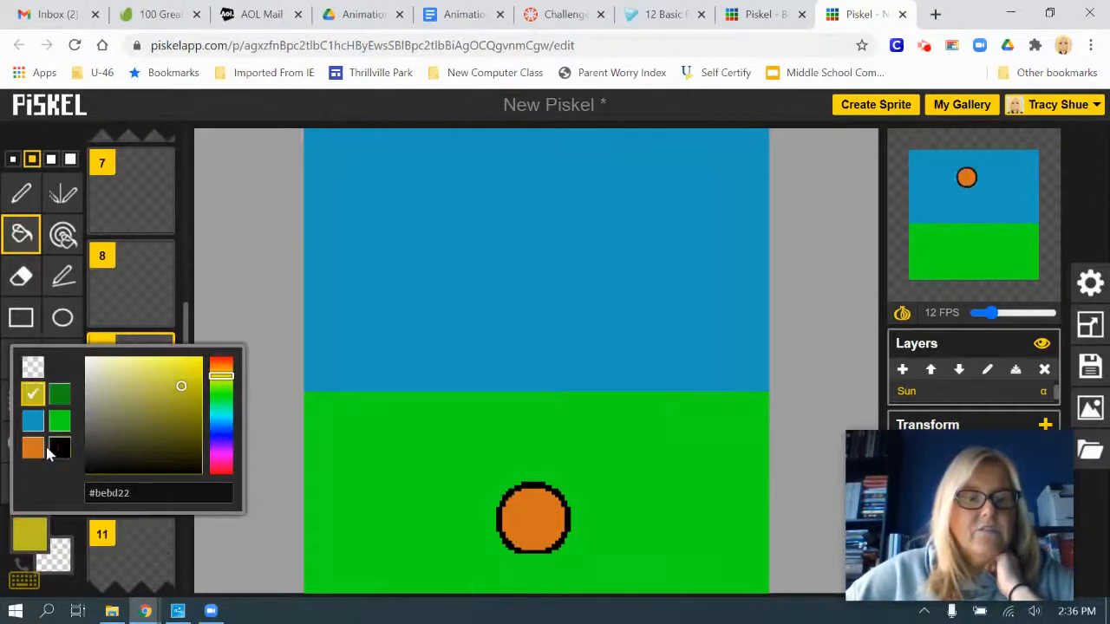
pyautogui.click(58, 449)
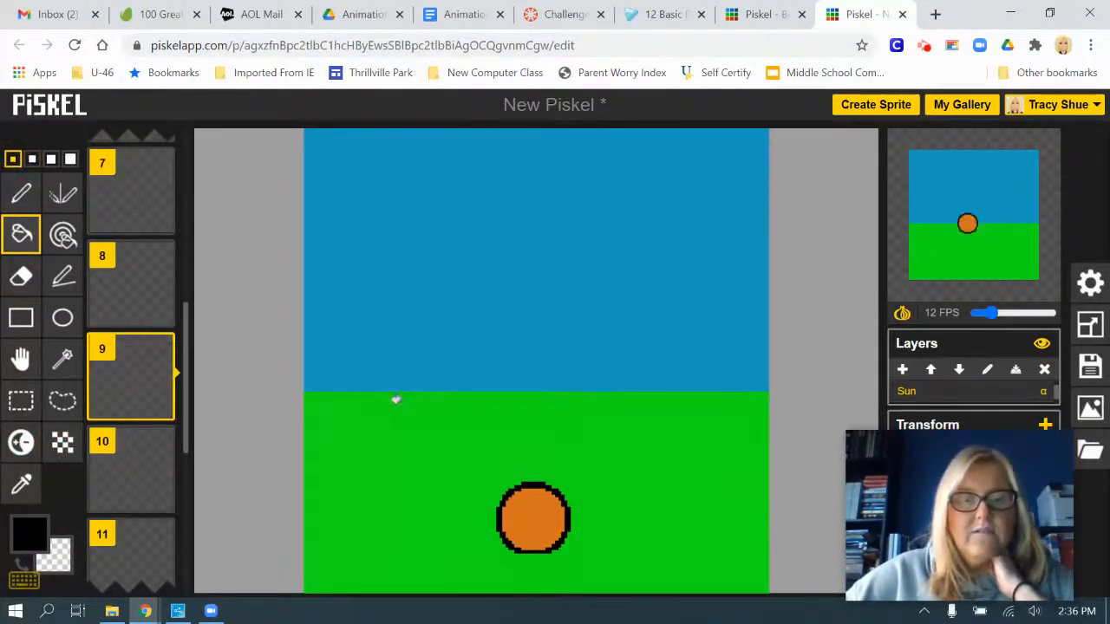
pyautogui.click(21, 193)
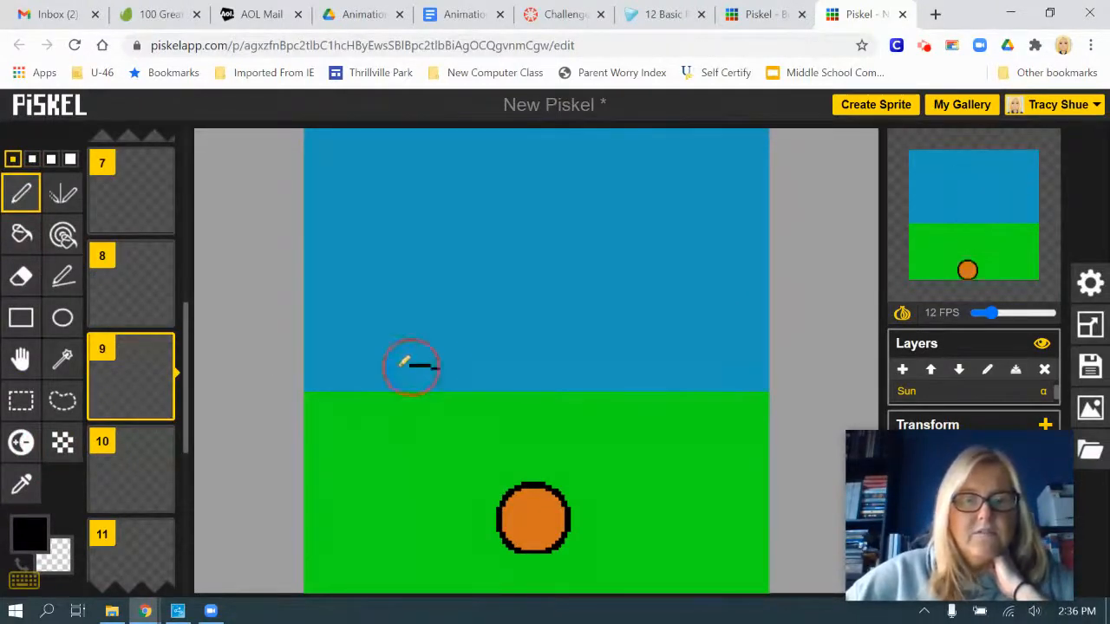
pyautogui.moveTo(404, 362)
pyautogui.mouseDown()
pyautogui.moveTo(418, 427)
pyautogui.moveTo(445, 419)
pyautogui.moveTo(458, 391)
pyautogui.moveTo(440, 359)
pyautogui.mouseUp()
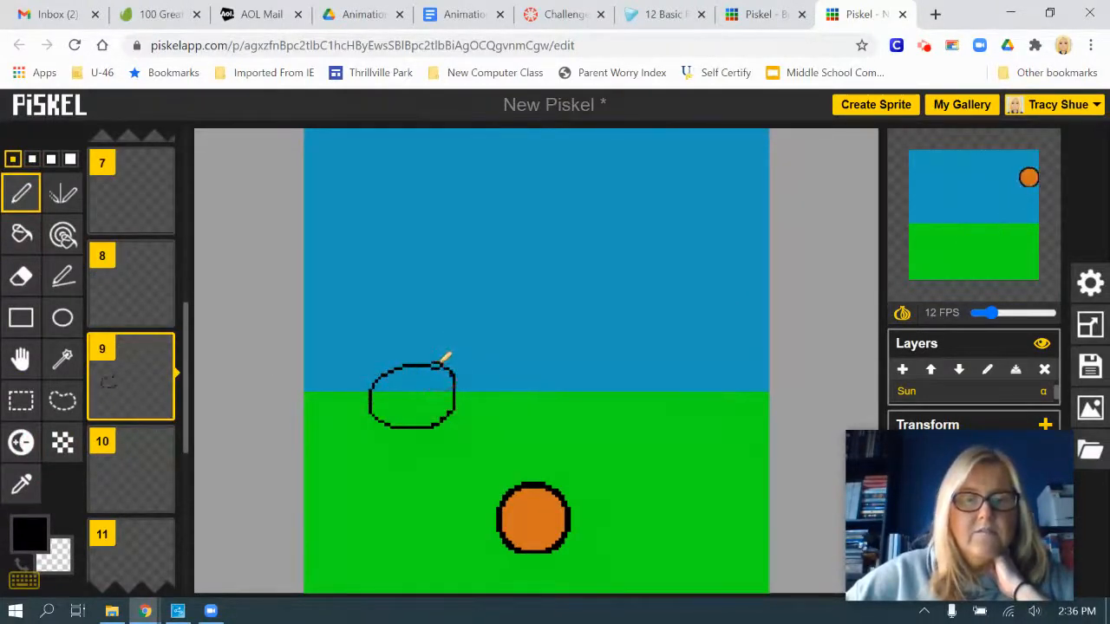
pyautogui.moveTo(415, 427)
pyautogui.mouseDown()
pyautogui.moveTo(405, 511)
pyautogui.moveTo(425, 535)
pyautogui.moveTo(429, 568)
pyautogui.mouseUp()
pyautogui.moveTo(404, 511); pyautogui.dragTo(382, 553)
pyautogui.moveTo(405, 470)
pyautogui.mouseDown()
pyautogui.moveTo(459, 448)
pyautogui.moveTo(402, 473)
pyautogui.moveTo(372, 453)
pyautogui.mouseUp()
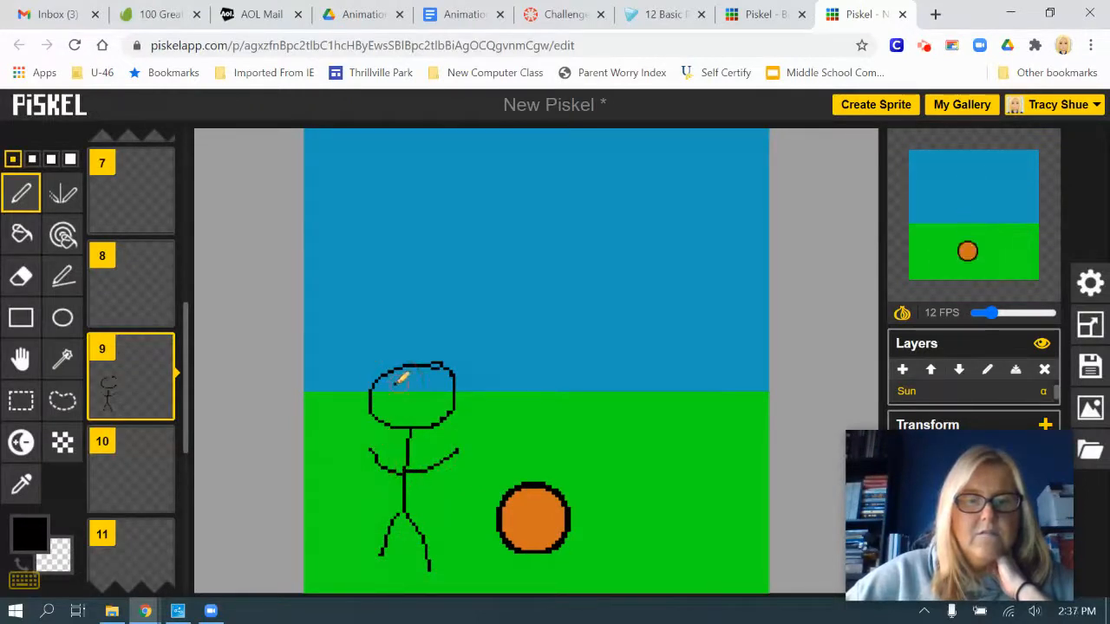
pyautogui.moveTo(395, 404); pyautogui.dragTo(428, 404)
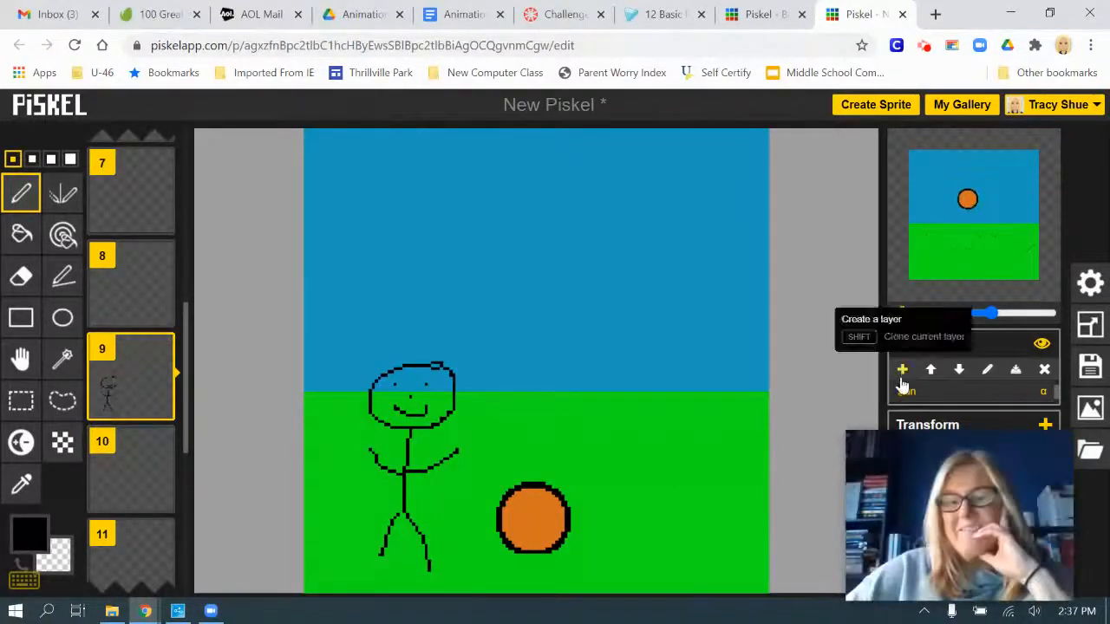
# Rename the Sun layer as Person
pyautogui.doubleClick(927, 390)
pyautogui.write('P')
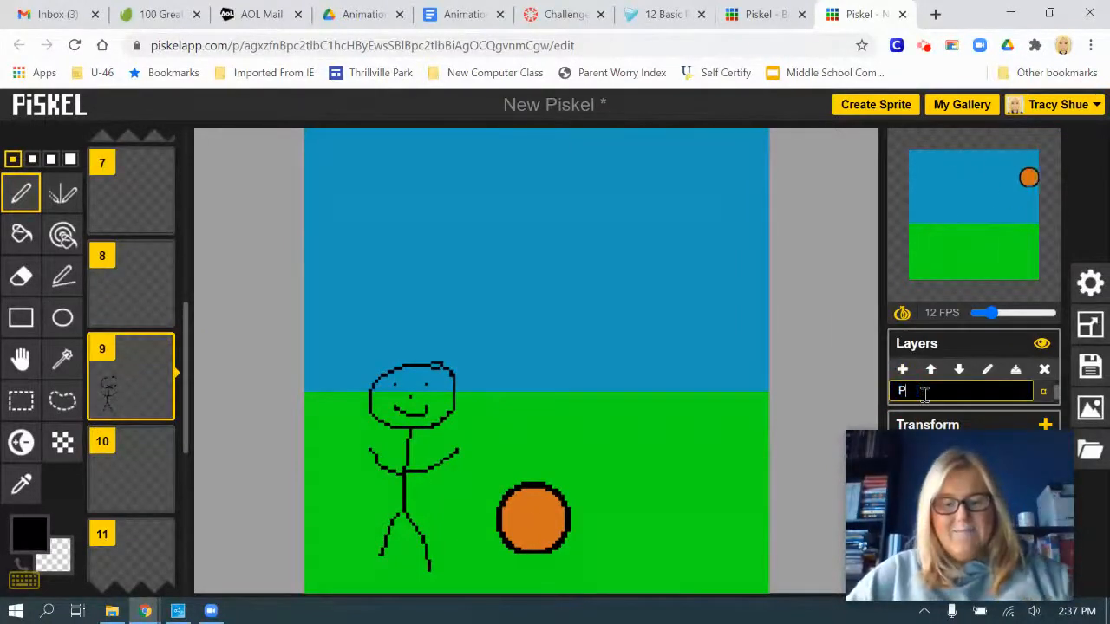
pyautogui.write('erson')
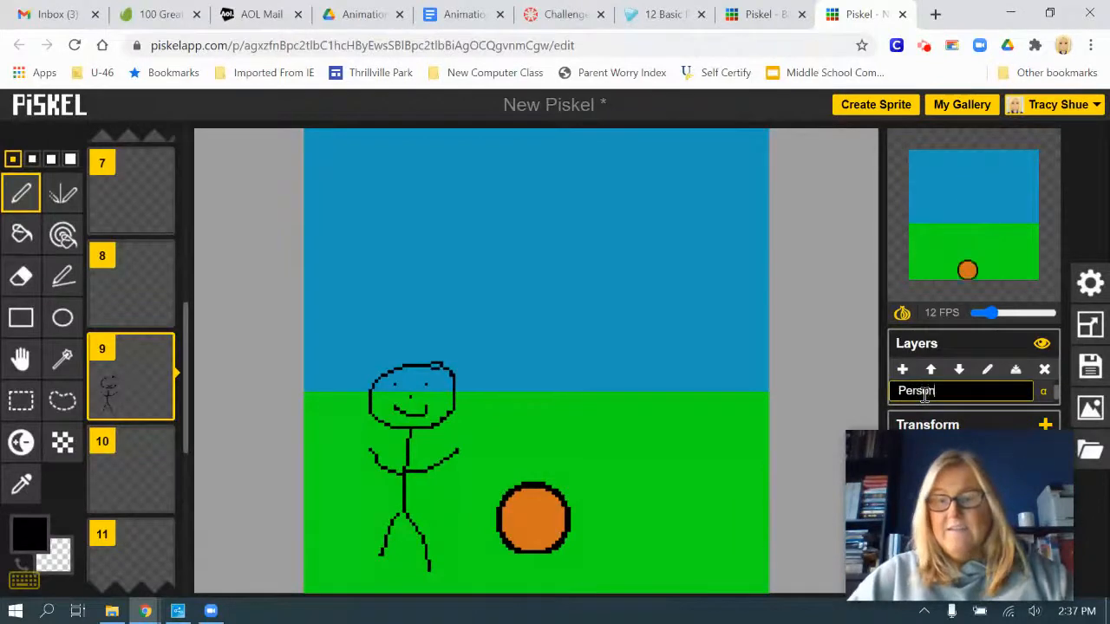
pyautogui.press('Return')
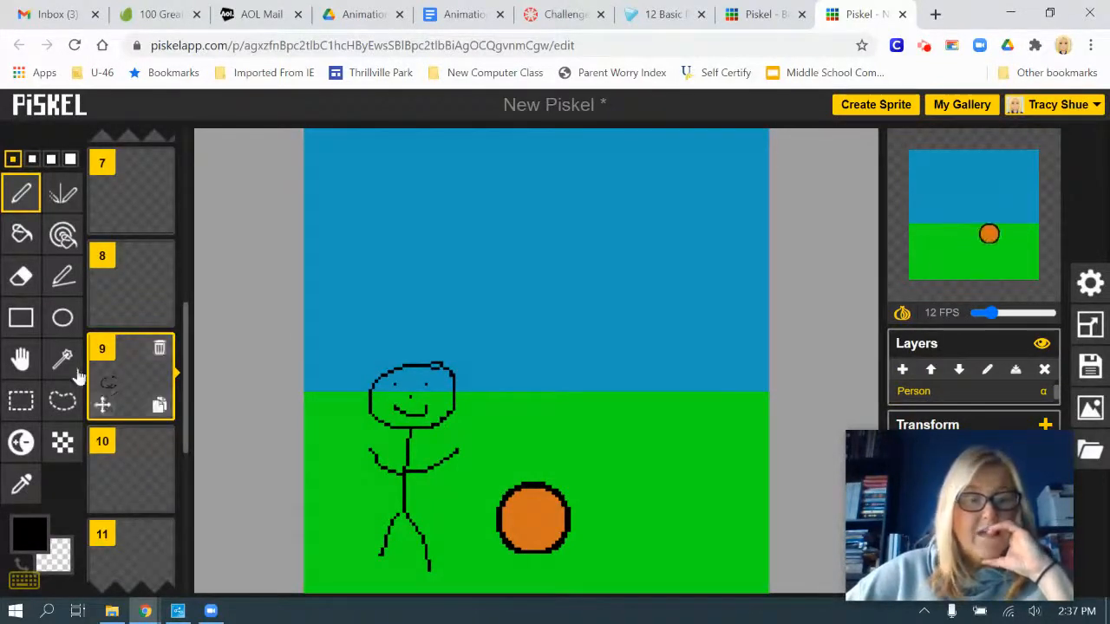
# Copy the whole stick figure from frame 9 and paste it at the same place on frame 10
pyautogui.click(30, 400)
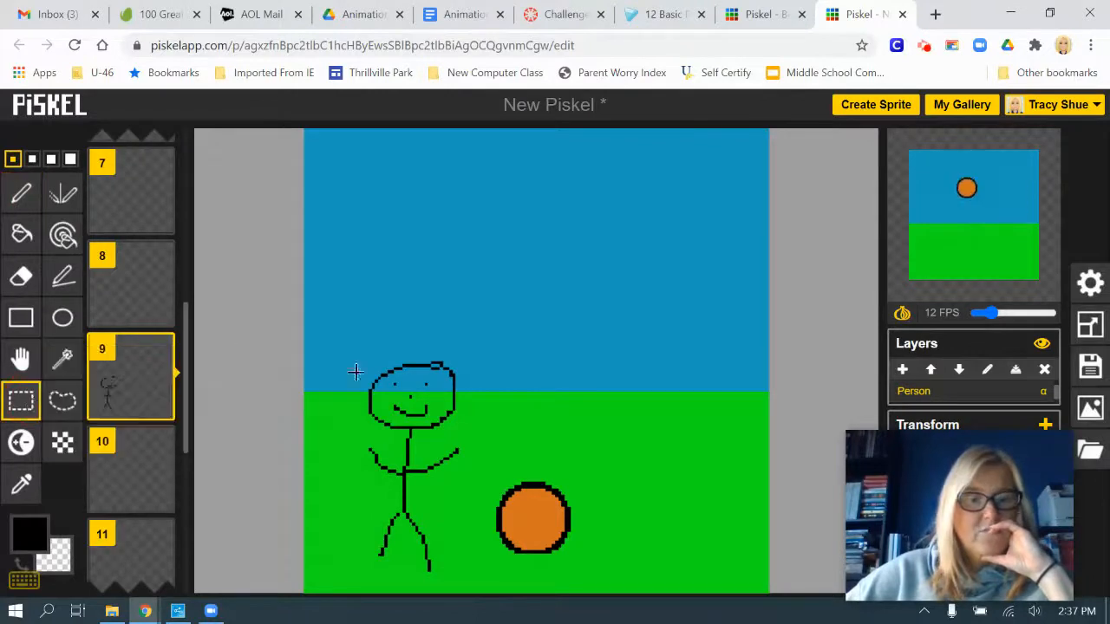
pyautogui.moveTo(338, 326); pyautogui.dragTo(471, 587)
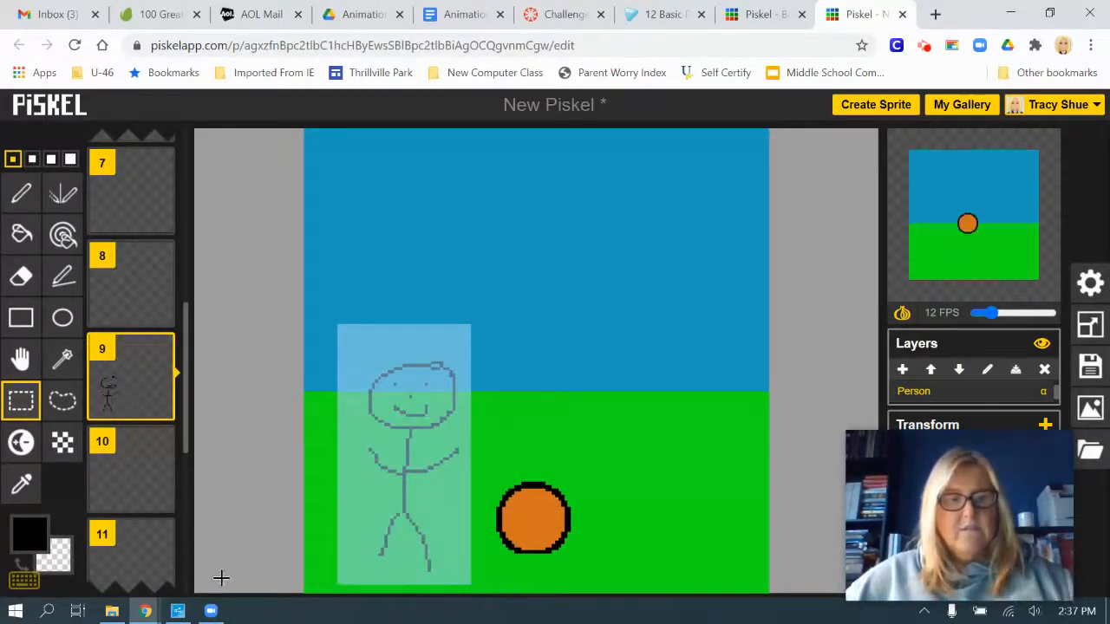
pyautogui.click(128, 471)
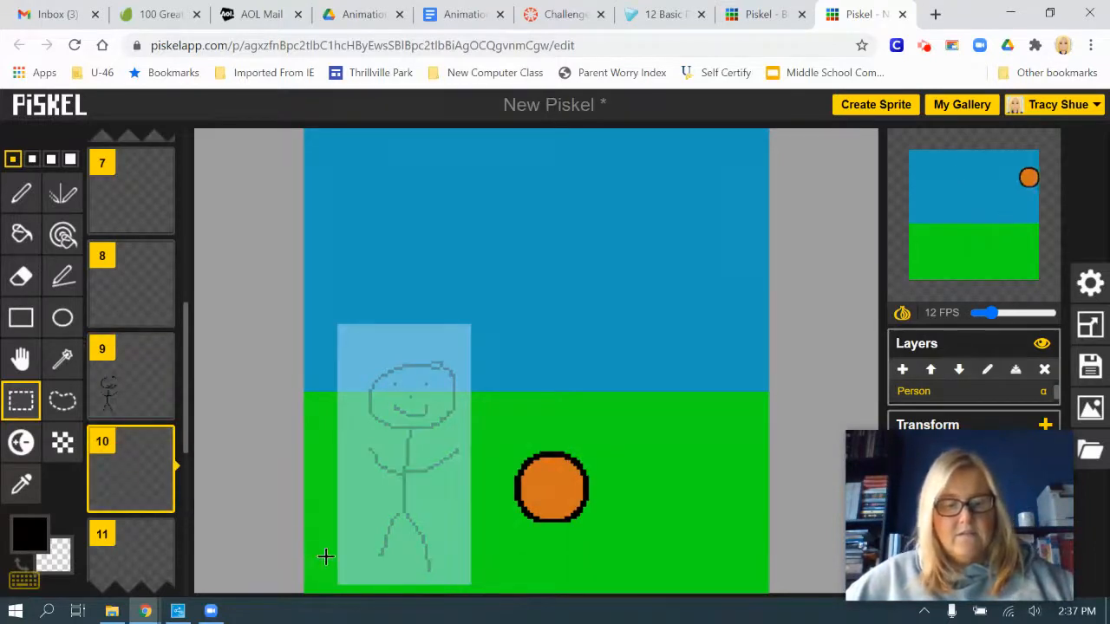
pyautogui.hotkey('ctrl', 'v')
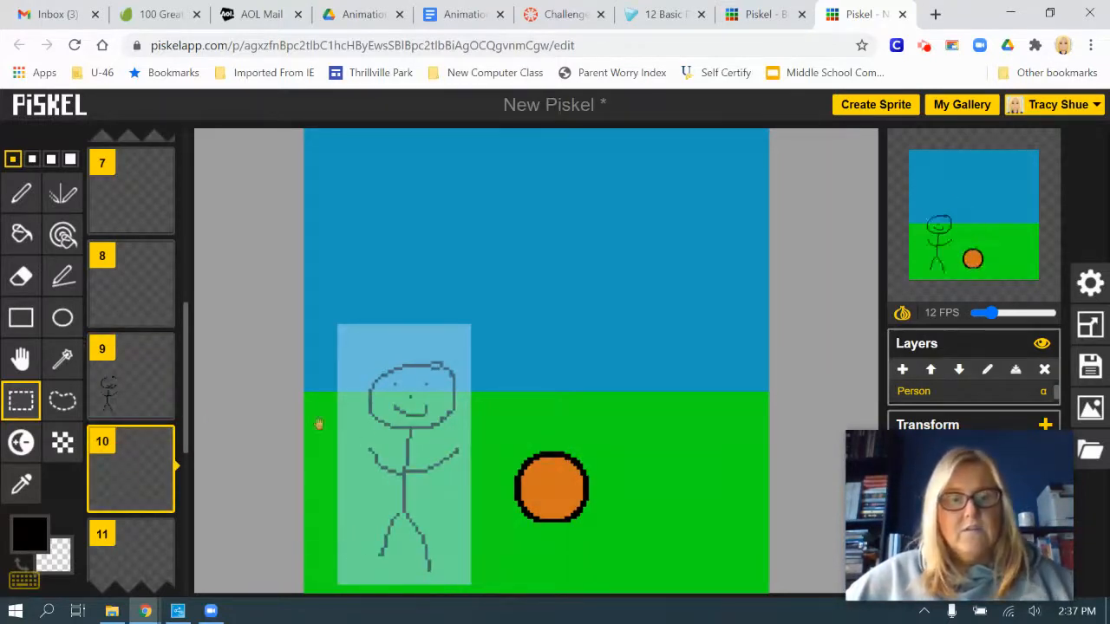
pyautogui.moveTo(412, 478); pyautogui.dragTo(189, 424)
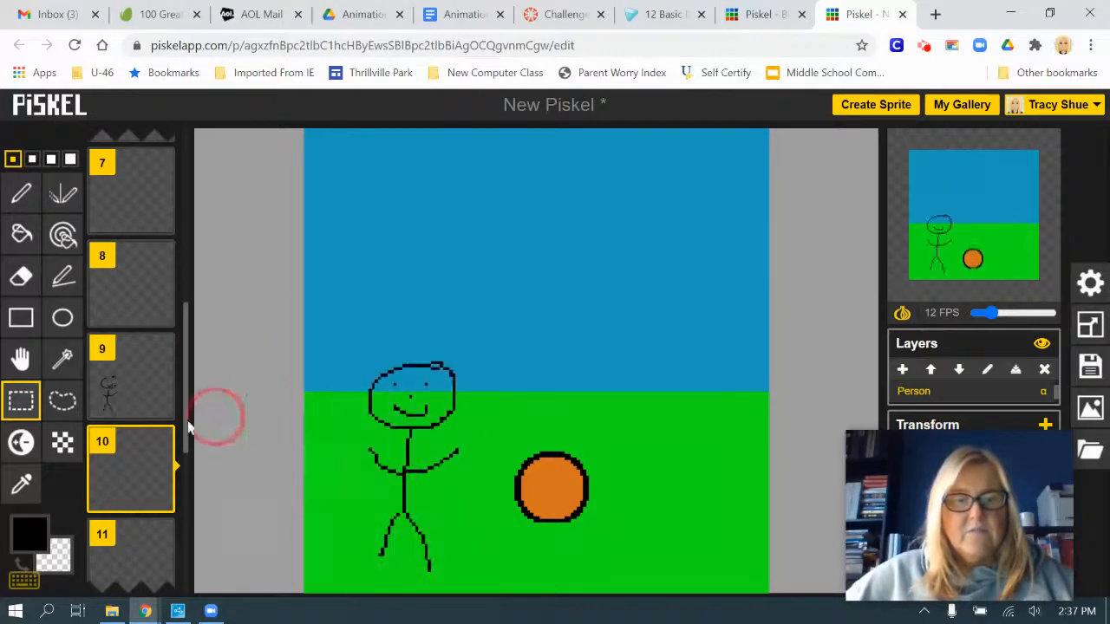
# Turn off onion skin, and move frame 10's stick figure to slightly above its frame 9 position
pyautogui.click(21, 358)
pyautogui.moveTo(392, 499); pyautogui.dragTo(368, 501)
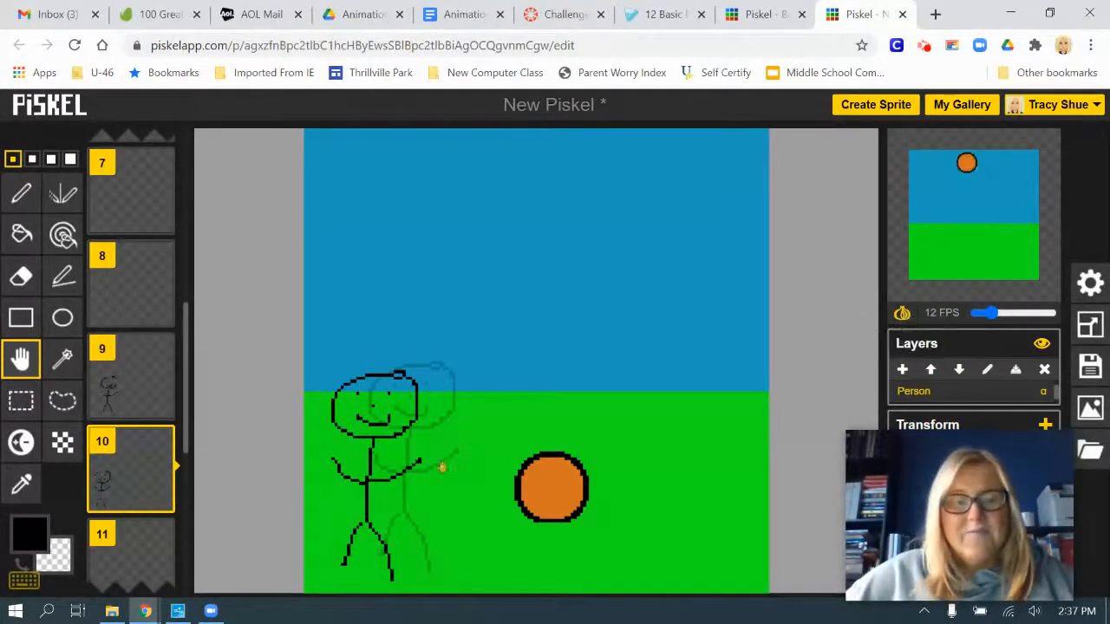
pyautogui.click(902, 312)
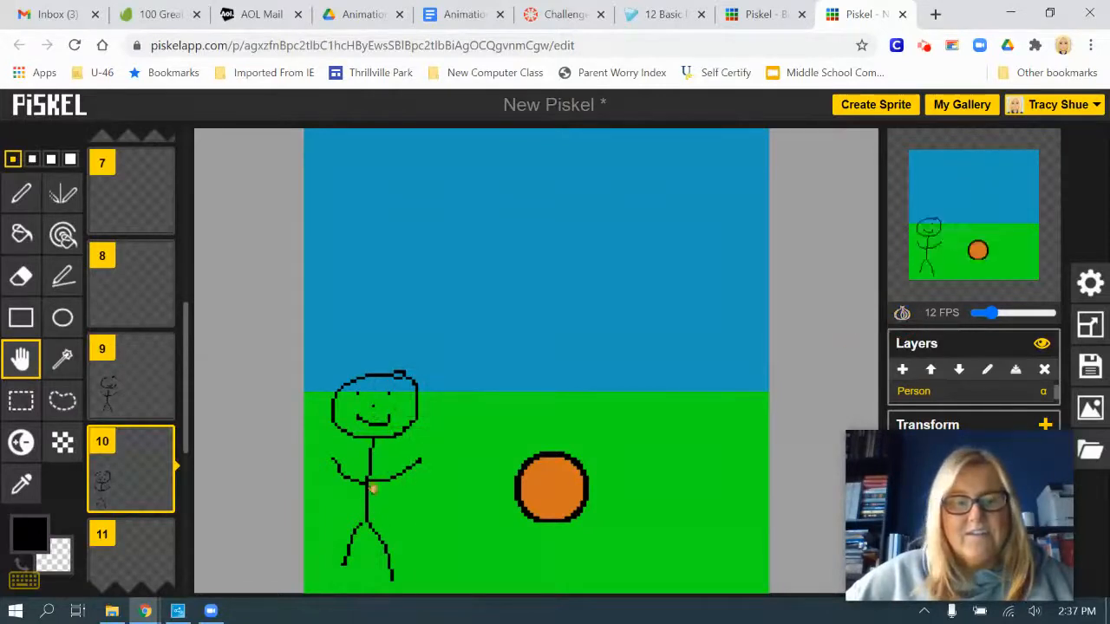
pyautogui.moveTo(373, 489); pyautogui.dragTo(401, 449)
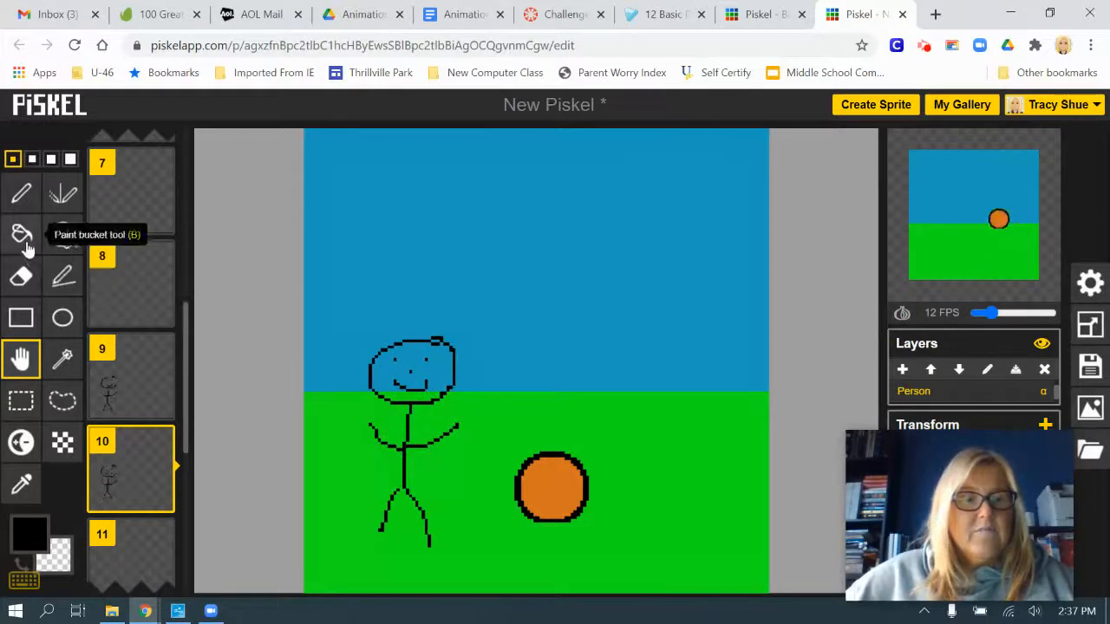
# Erase most of both arms and both legs from frame 10's stick figure with the 4-pixel eraser
pyautogui.click(21, 275)
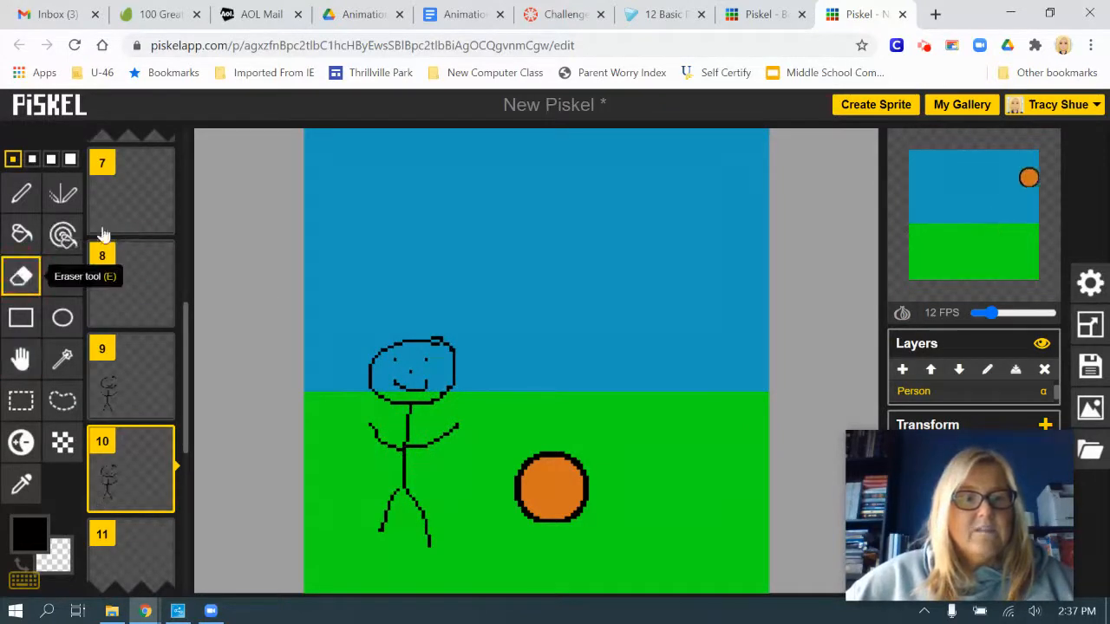
pyautogui.click(71, 159)
pyautogui.moveTo(364, 420); pyautogui.dragTo(431, 449)
pyautogui.moveTo(392, 497)
pyautogui.mouseDown()
pyautogui.moveTo(389, 528)
pyautogui.moveTo(420, 505)
pyautogui.moveTo(433, 547)
pyautogui.mouseUp()
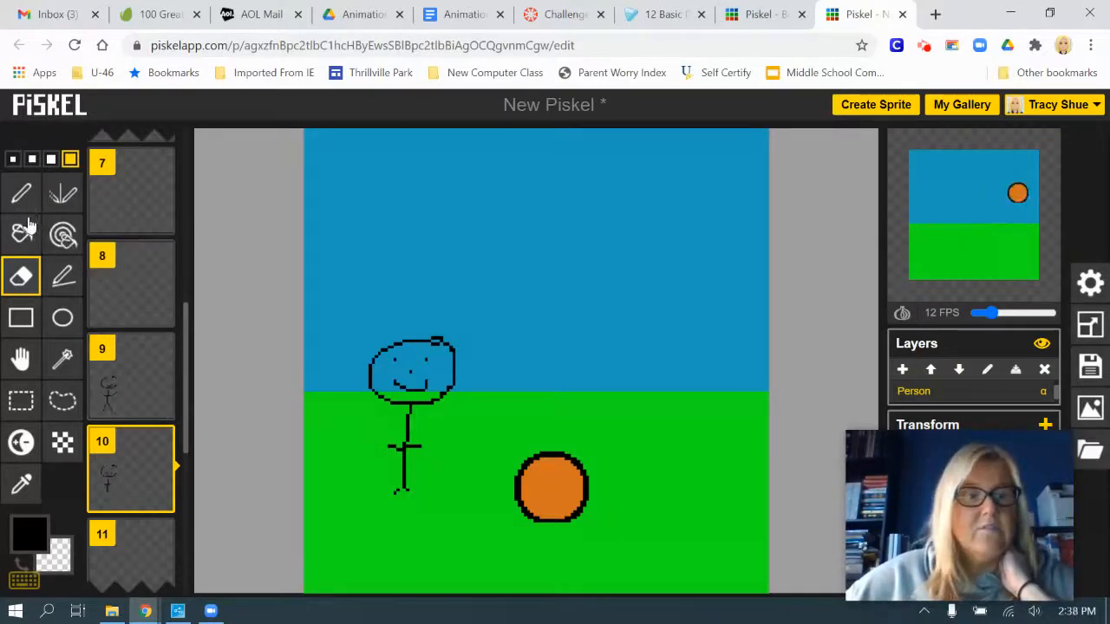
# Draw two raised arms and two spread, upturned legs on frame 10's stick figure with the 1-pixel pen
pyautogui.click(21, 192)
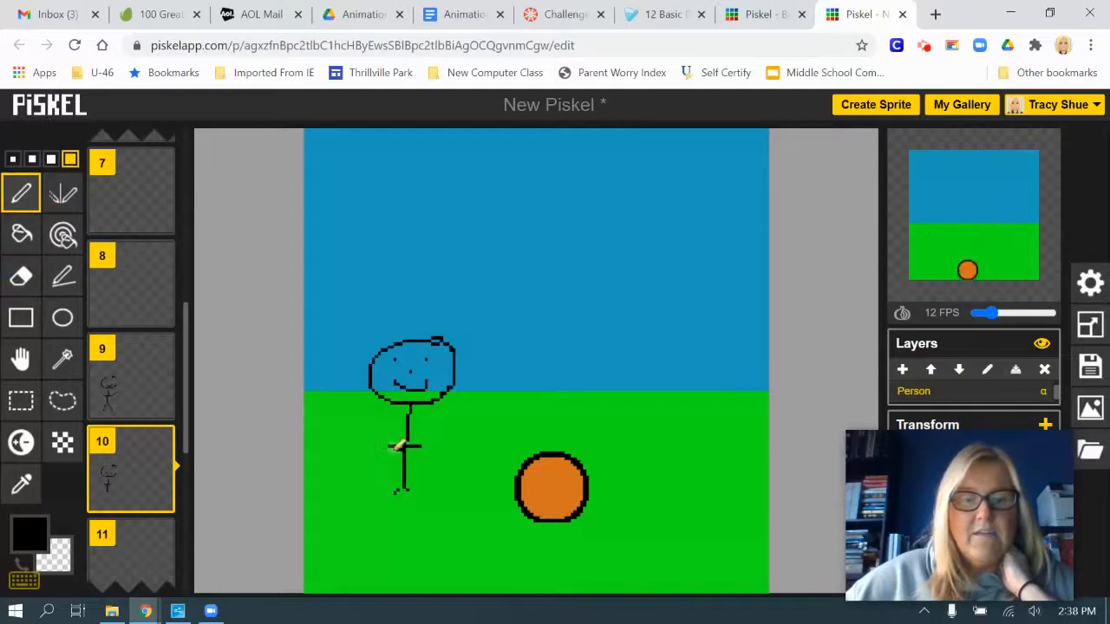
pyautogui.moveTo(382, 446); pyautogui.dragTo(354, 466)
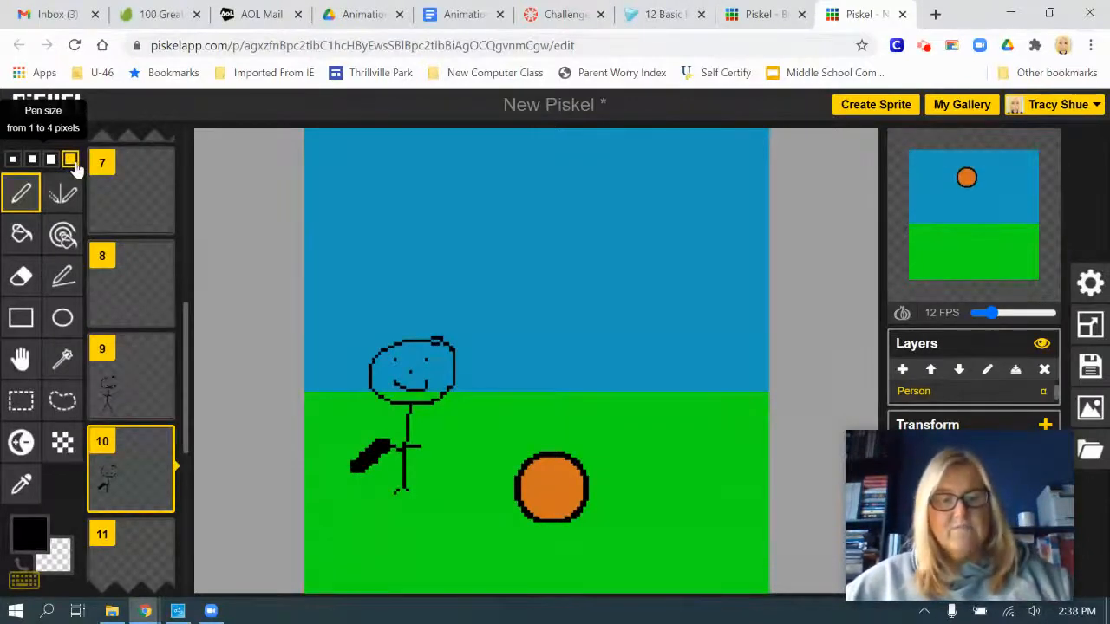
pyautogui.hotkey('ctrl', 'z')
pyautogui.click(13, 159)
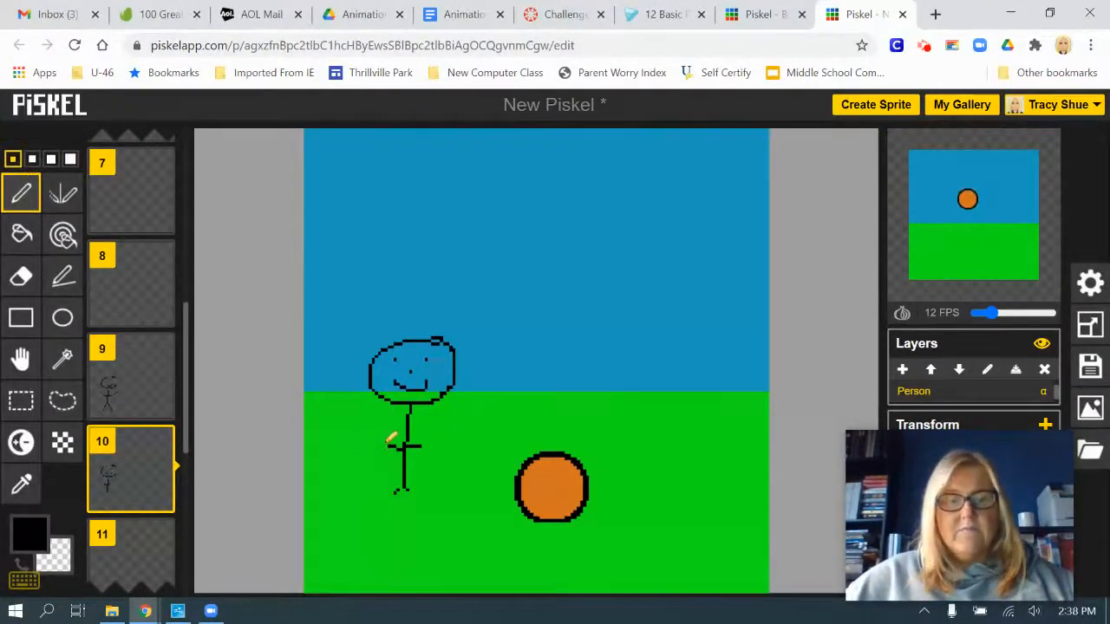
pyautogui.moveTo(388, 442); pyautogui.dragTo(349, 401)
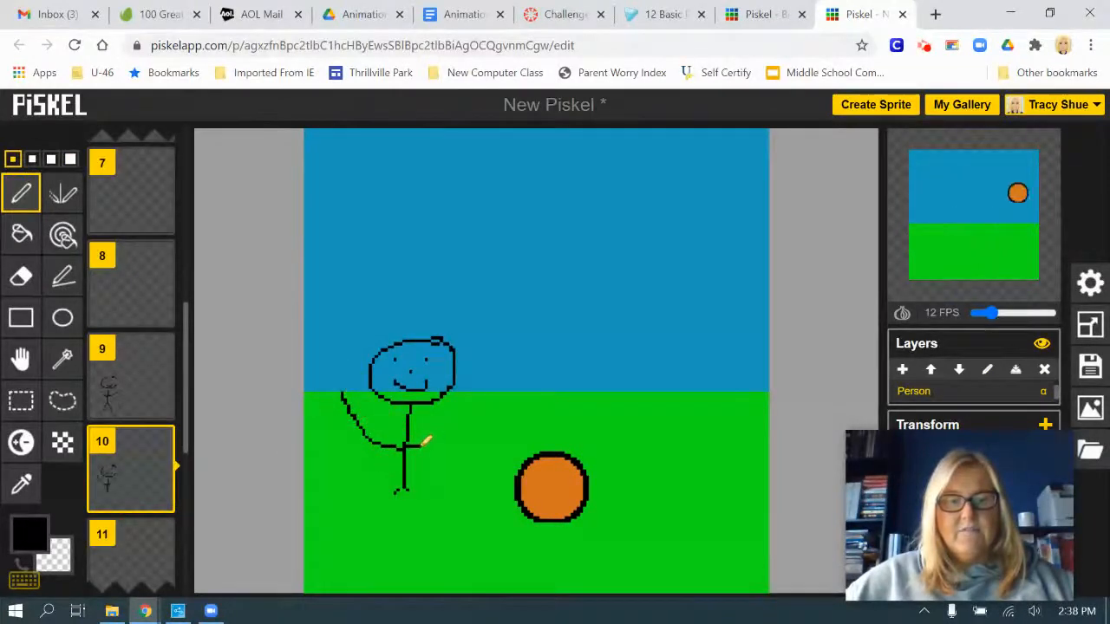
pyautogui.moveTo(423, 444); pyautogui.dragTo(474, 394)
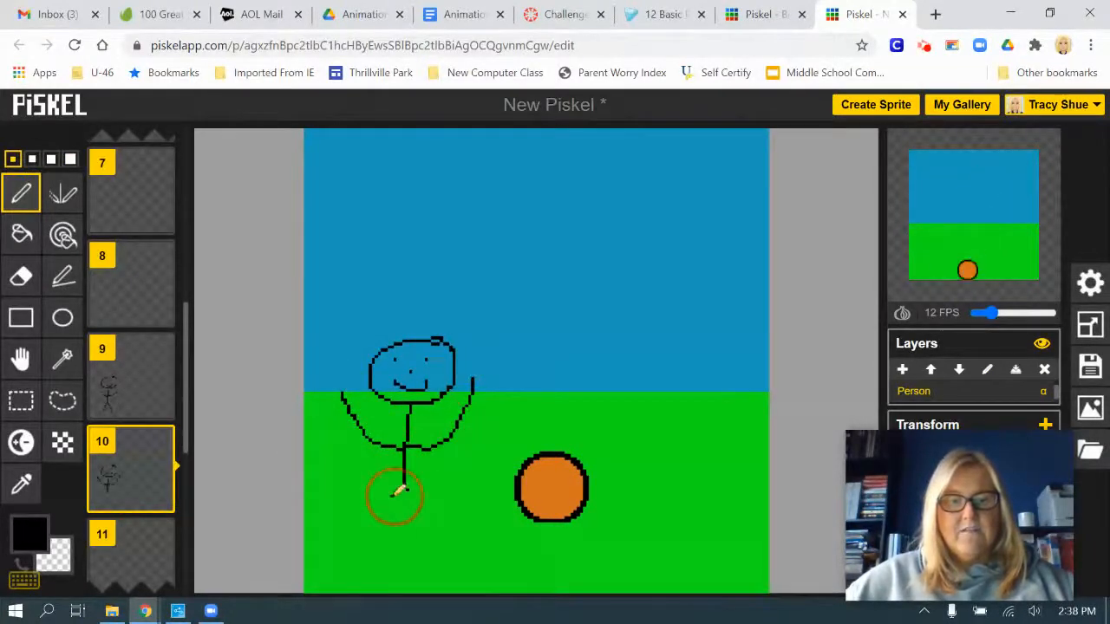
pyautogui.moveTo(398, 491); pyautogui.dragTo(332, 458)
pyautogui.moveTo(405, 492); pyautogui.dragTo(482, 447)
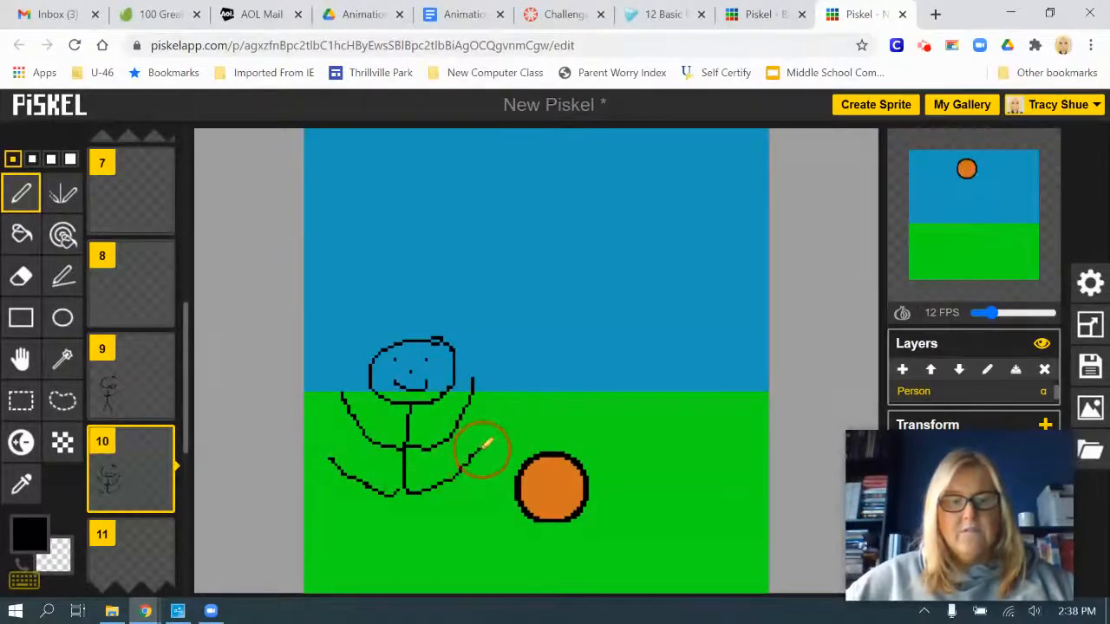
# Select the whole stick figure on frame 10 with a rectangular selection and copy it
pyautogui.scroll(-1, 135, 493)
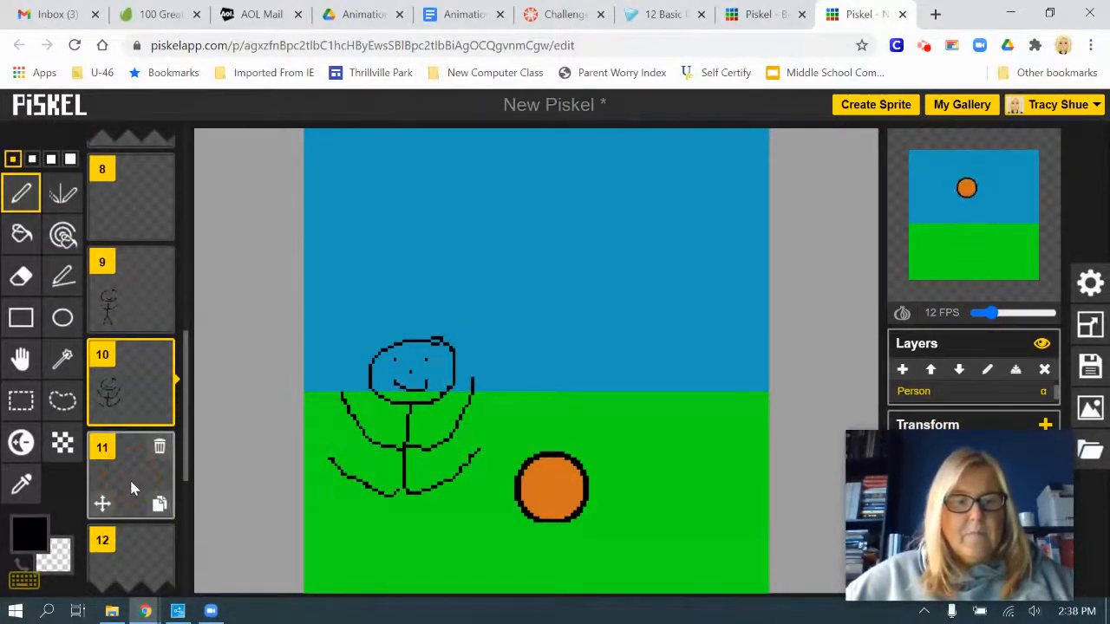
pyautogui.click(132, 488)
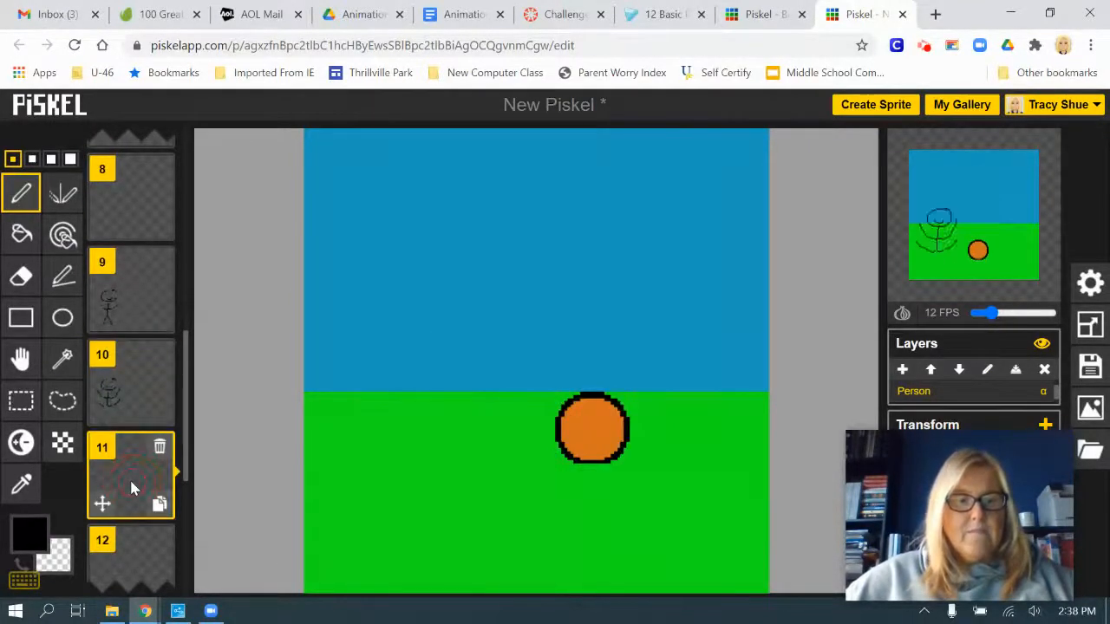
pyautogui.click(137, 375)
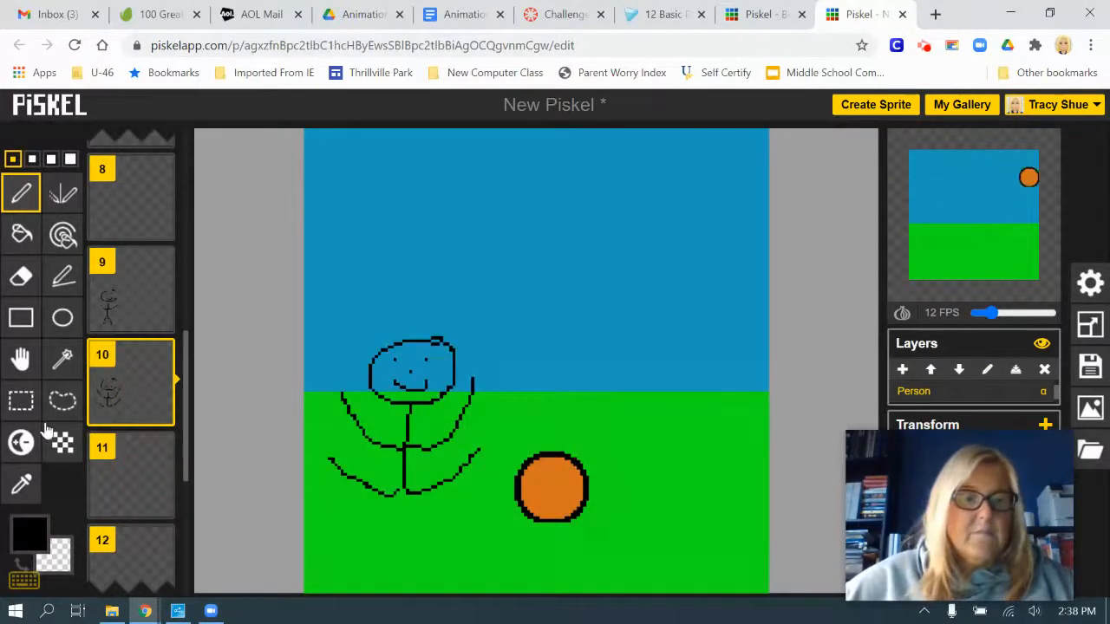
pyautogui.click(20, 400)
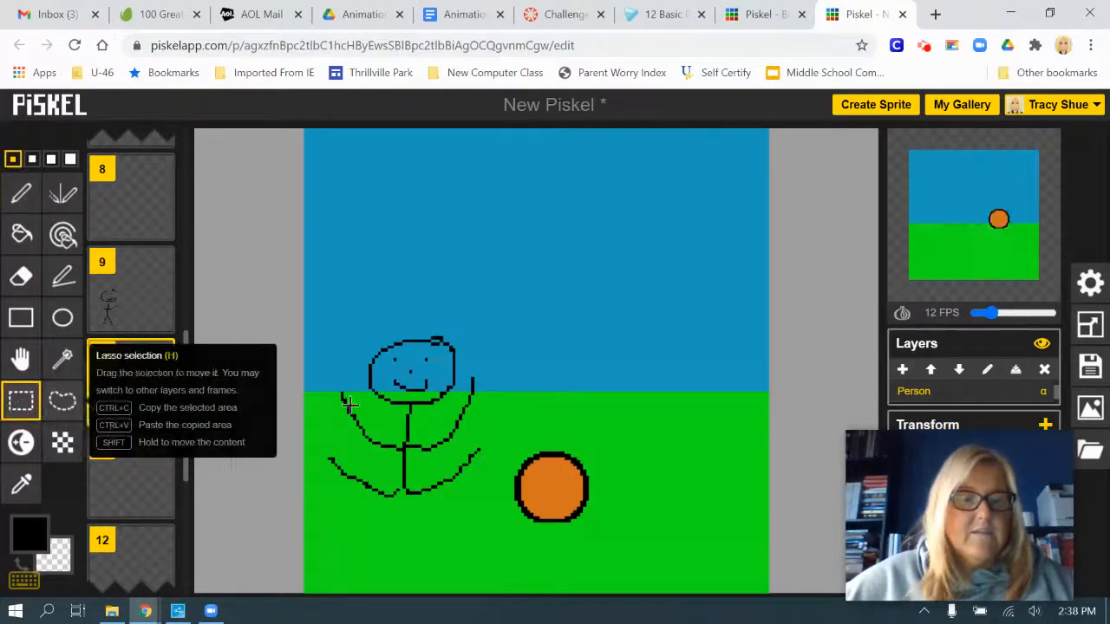
pyautogui.click(21, 359)
pyautogui.click(20, 402)
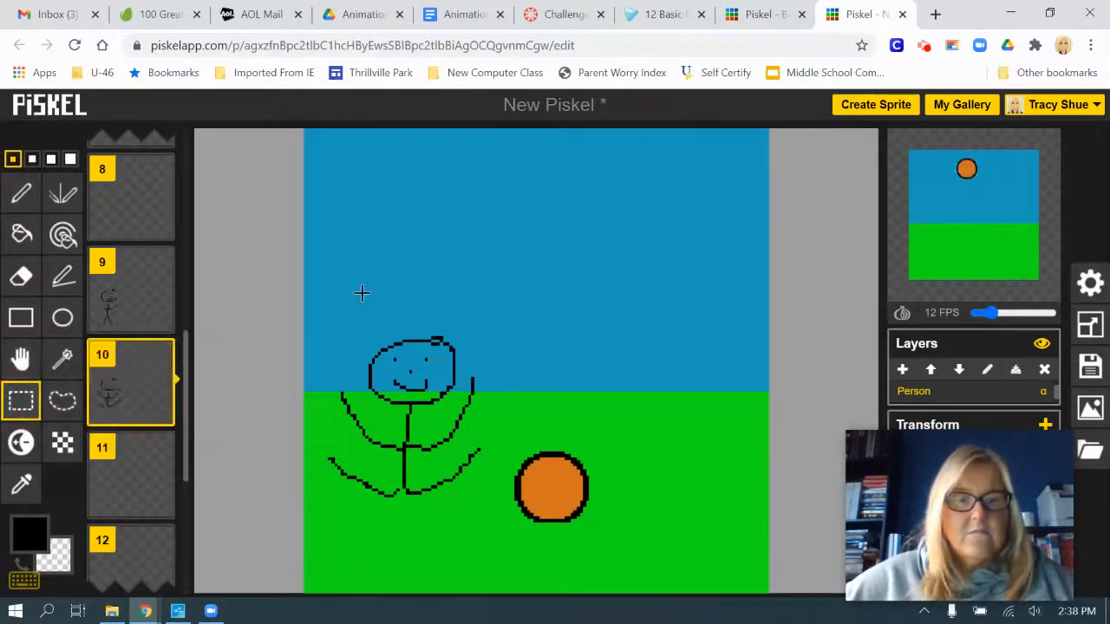
pyautogui.moveTo(317, 282); pyautogui.dragTo(490, 529)
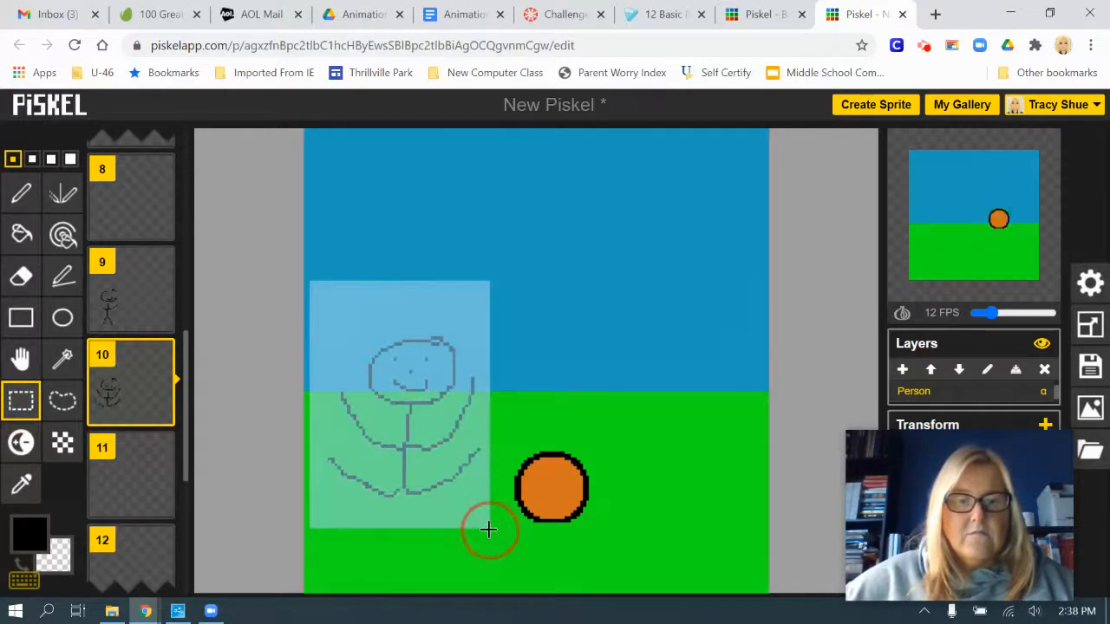
# Paste the copied stick figure into frame 11 and move it lower and slightly to the right
pyautogui.click(128, 474)
pyautogui.hotkey('ctrl', 'v')
pyautogui.moveTo(426, 469); pyautogui.dragTo(436, 440)
pyautogui.click(268, 437)
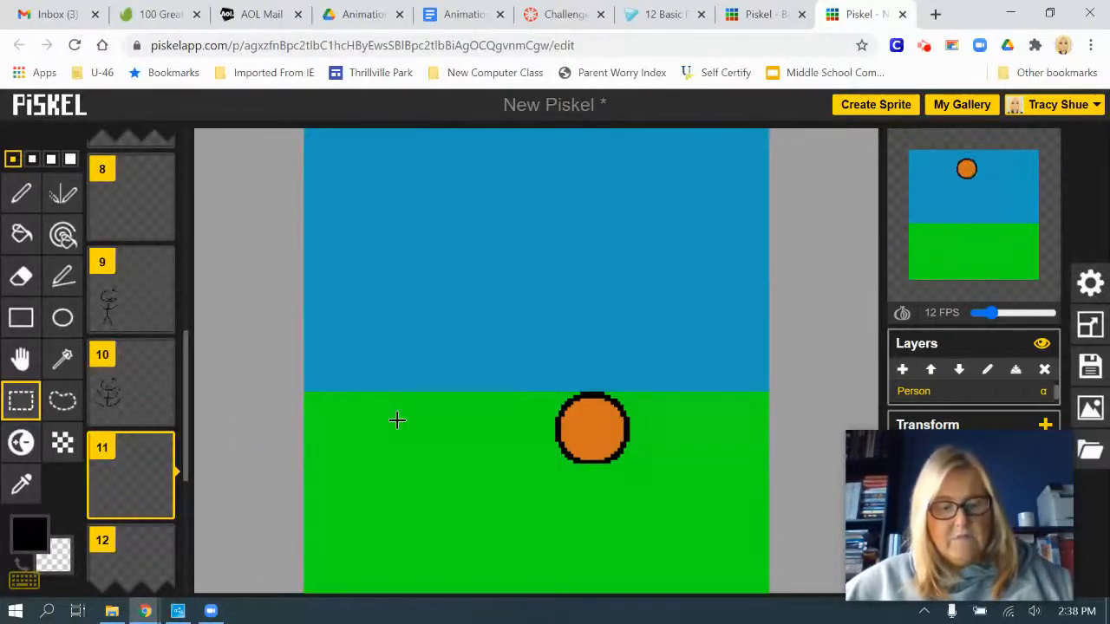
pyautogui.hotkey('ctrl', 'v')
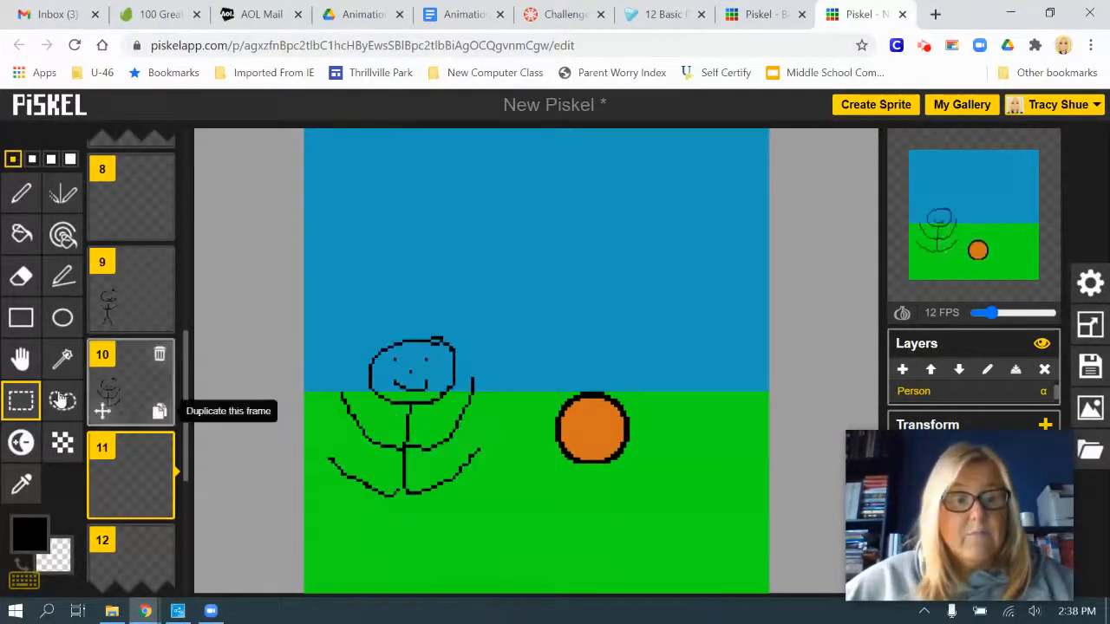
pyautogui.click(21, 359)
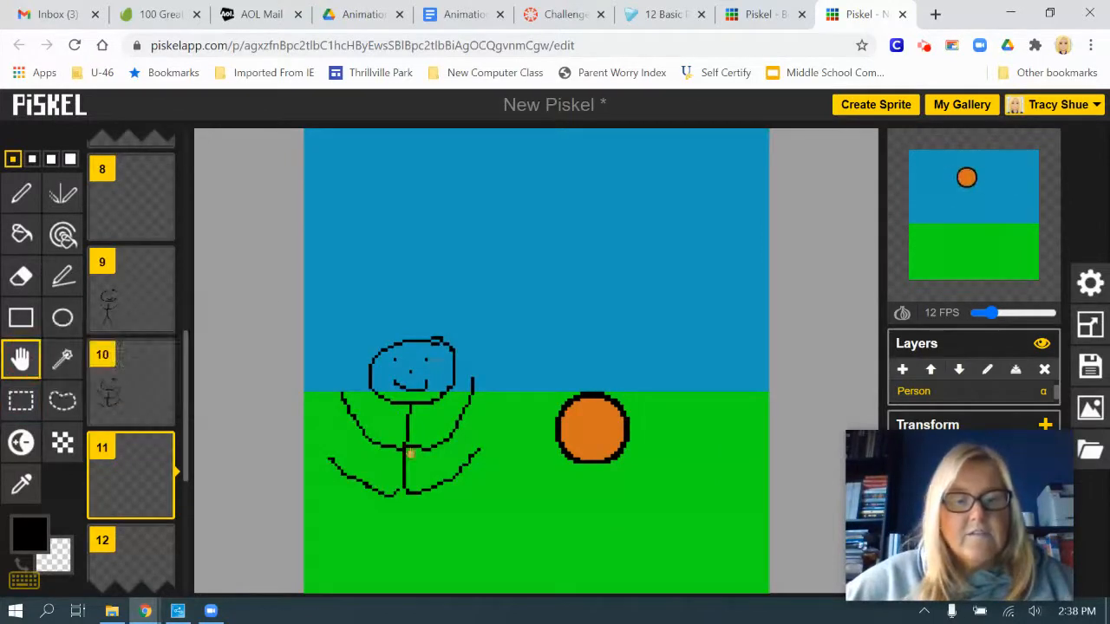
pyautogui.moveTo(410, 454); pyautogui.dragTo(418, 493)
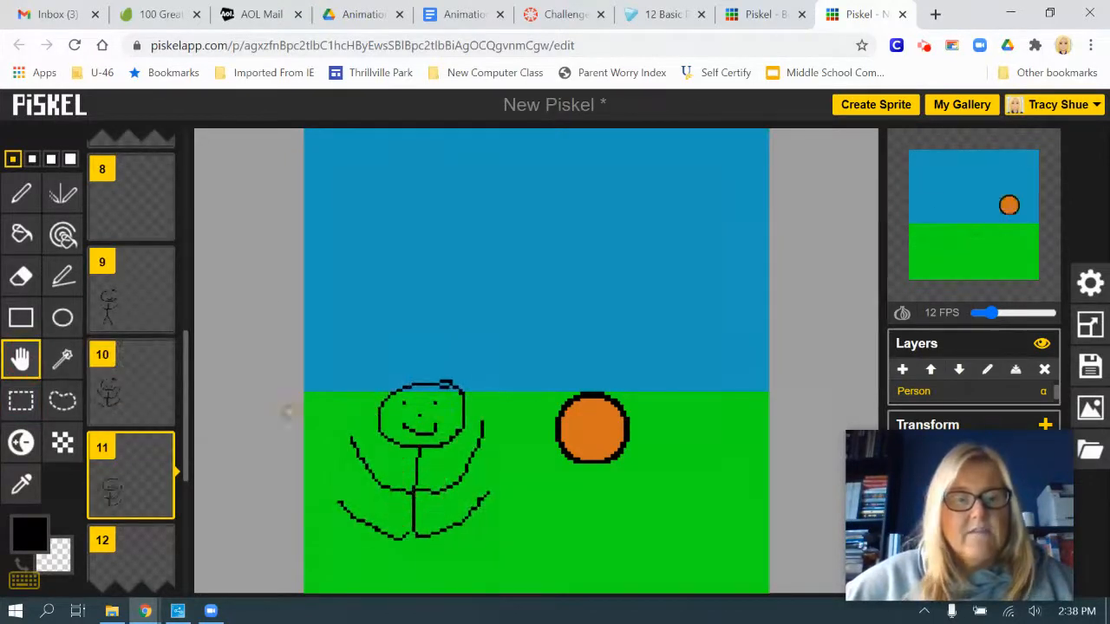
# Erase the limbs, eyes and mouth from frame 11's stick figure with the 4-pixel eraser, leaving the arm stubs and nose
pyautogui.click(21, 276)
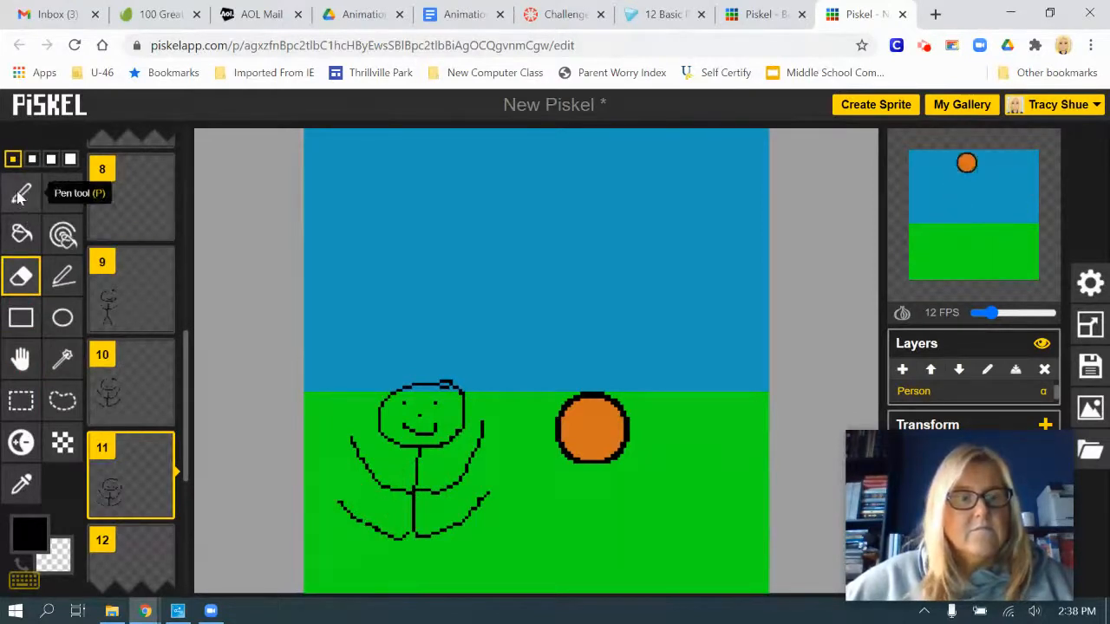
pyautogui.click(70, 158)
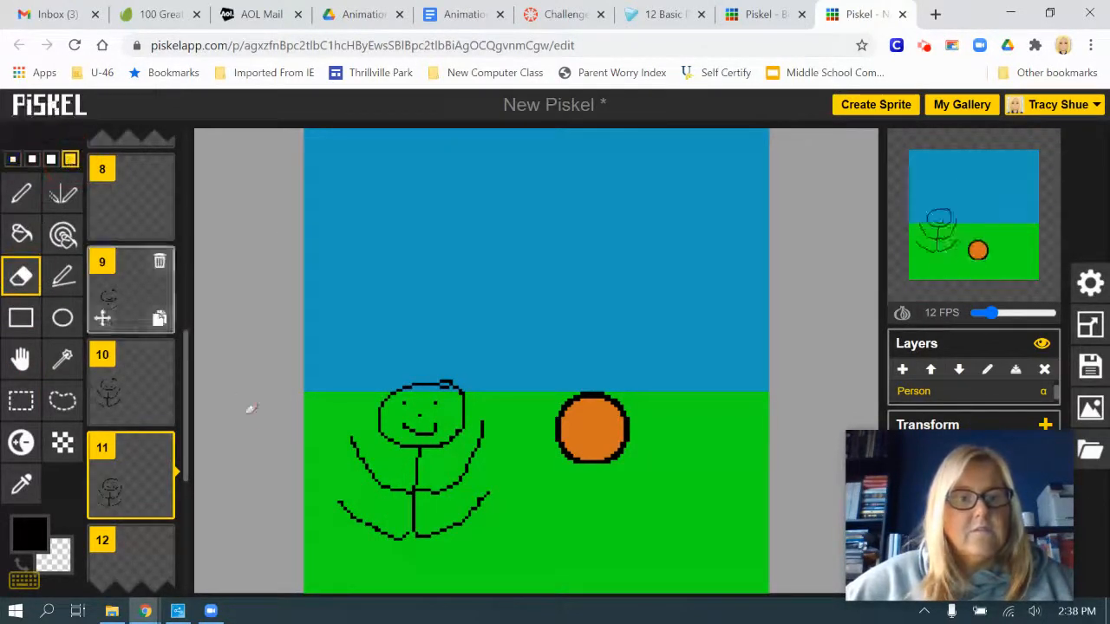
pyautogui.moveTo(361, 517)
pyautogui.mouseDown()
pyautogui.moveTo(378, 542)
pyautogui.moveTo(377, 521)
pyautogui.moveTo(377, 534)
pyautogui.moveTo(423, 540)
pyautogui.moveTo(491, 498)
pyautogui.mouseUp()
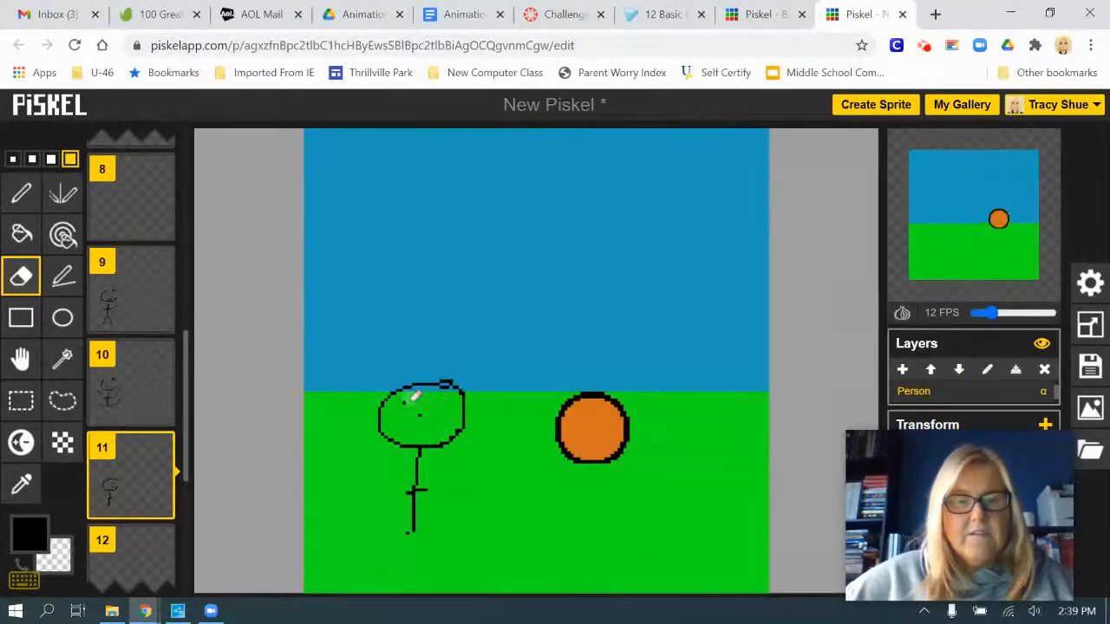
# Draw lowered arms, standing legs, an open mouth and large open eyes on frame 11's stick figure with the 1-pixel pen
pyautogui.click(23, 202)
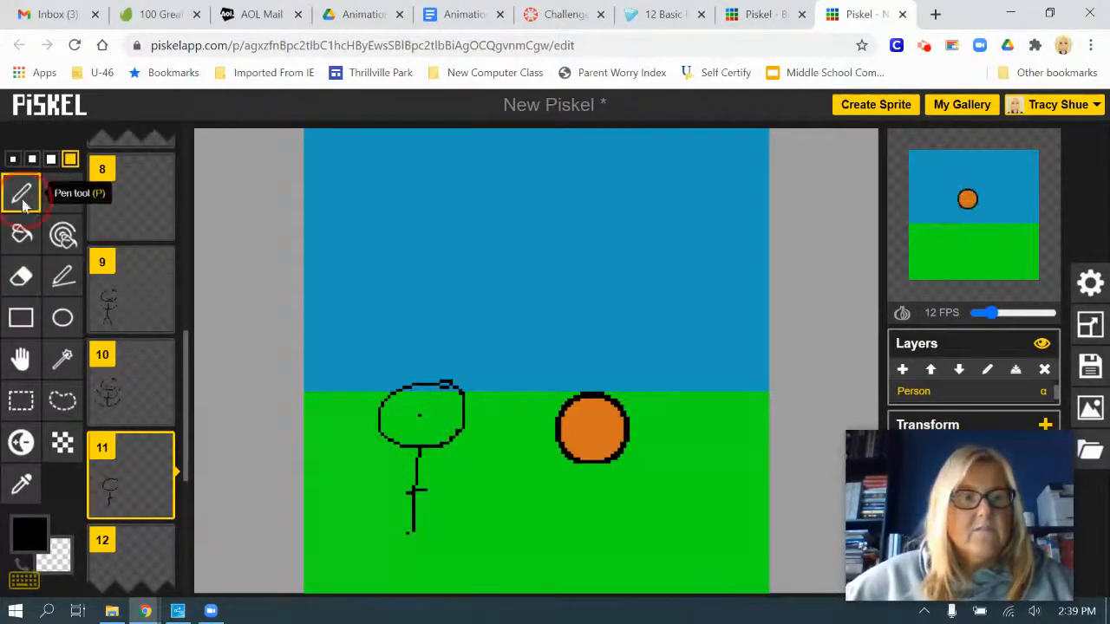
pyautogui.click(13, 159)
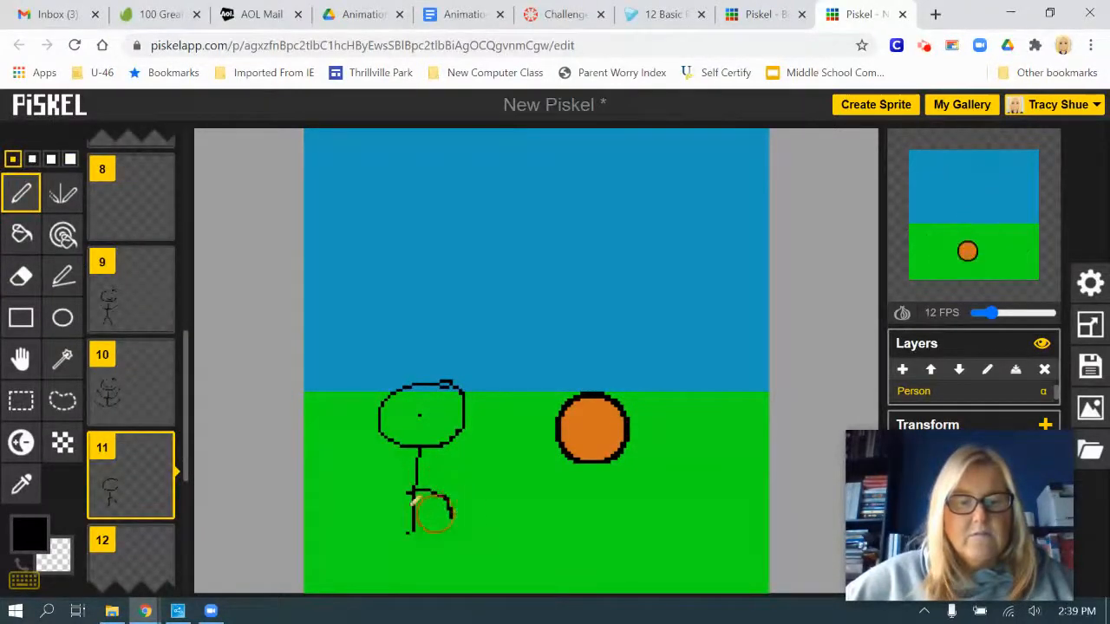
pyautogui.moveTo(408, 490); pyautogui.dragTo(376, 503)
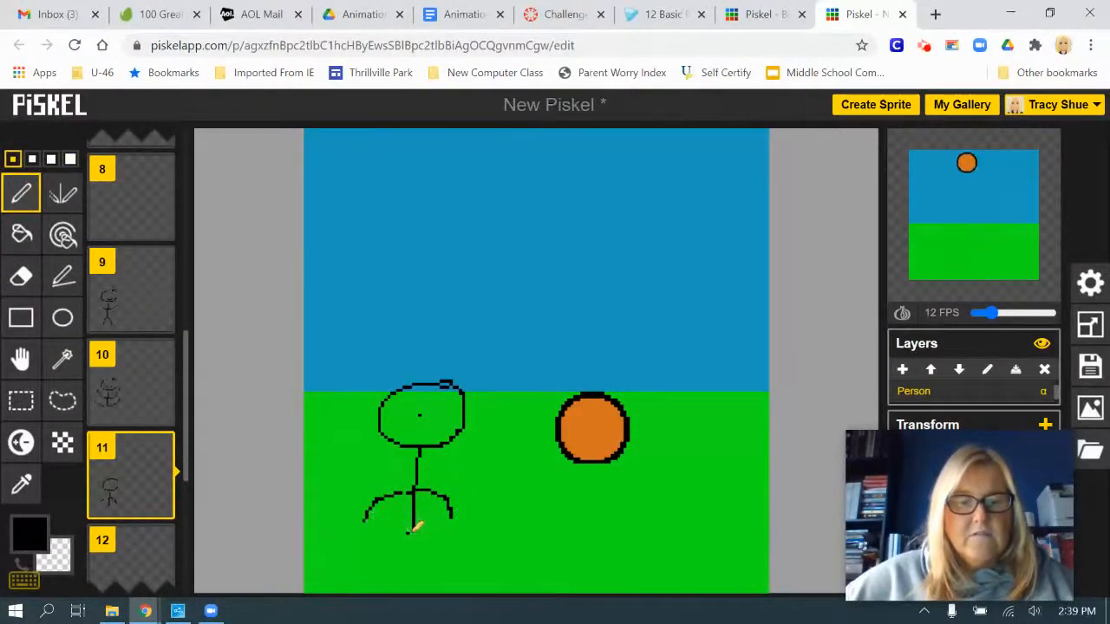
pyautogui.moveTo(417, 527)
pyautogui.mouseDown()
pyautogui.moveTo(471, 540)
pyautogui.moveTo(475, 568)
pyautogui.mouseUp()
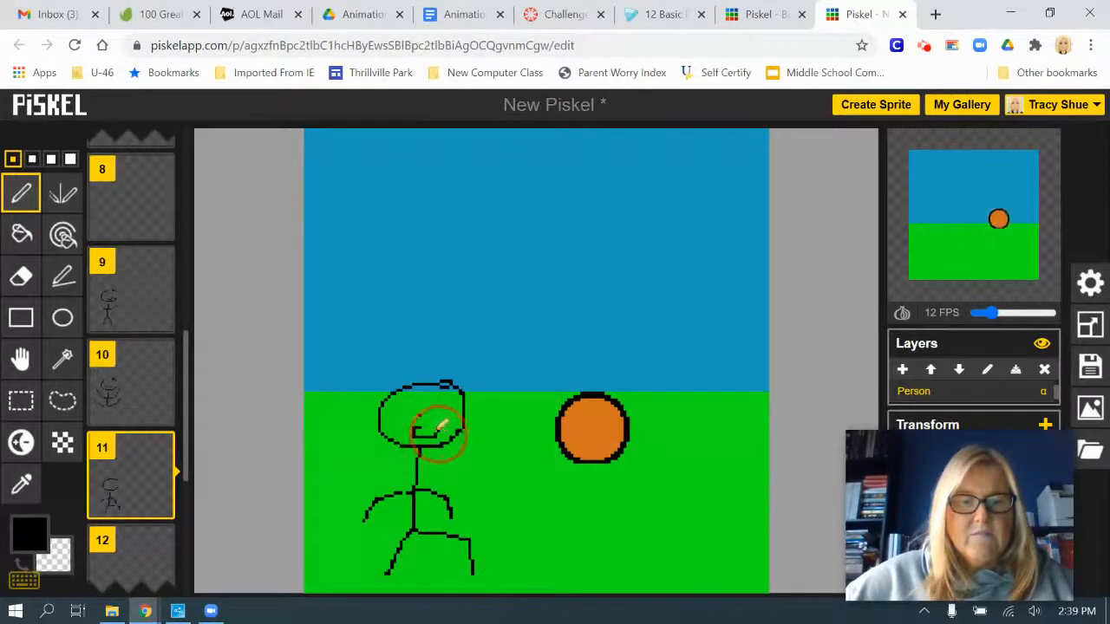
pyautogui.moveTo(438, 432); pyautogui.dragTo(425, 426)
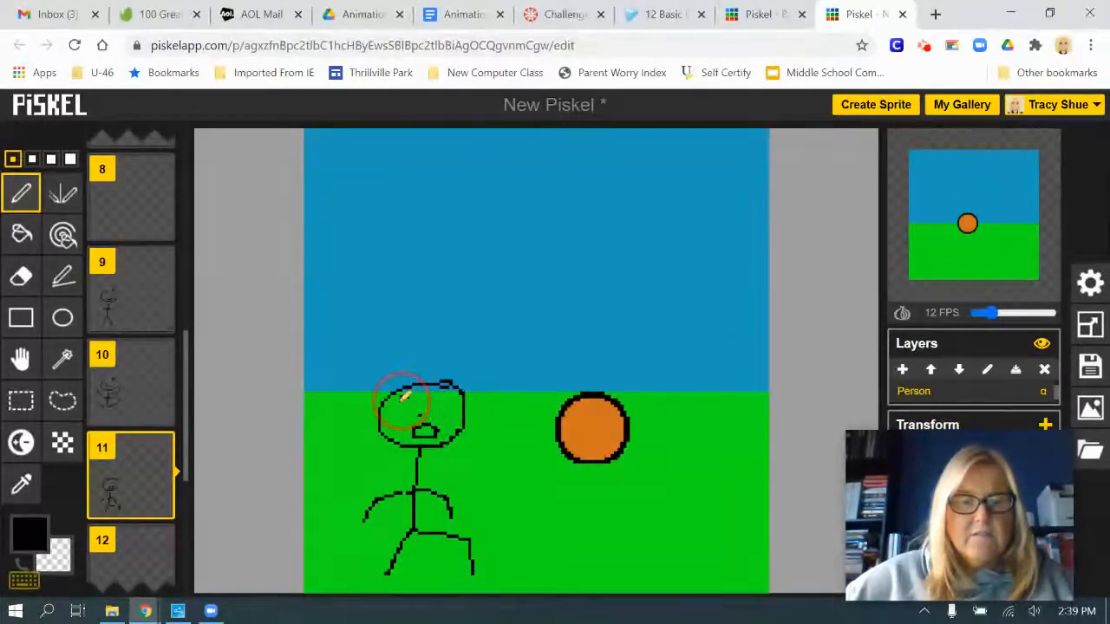
pyautogui.click(432, 399)
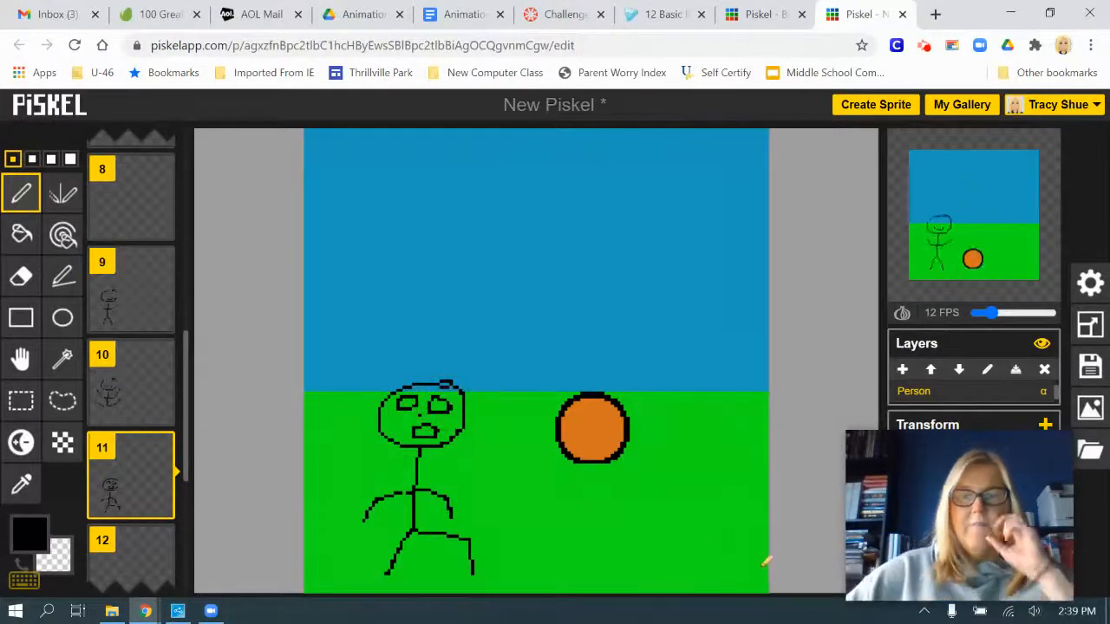
# Open the animation preview in a separate window to watch the bouncing ball and the stick figure
pyautogui.click(1038, 145)
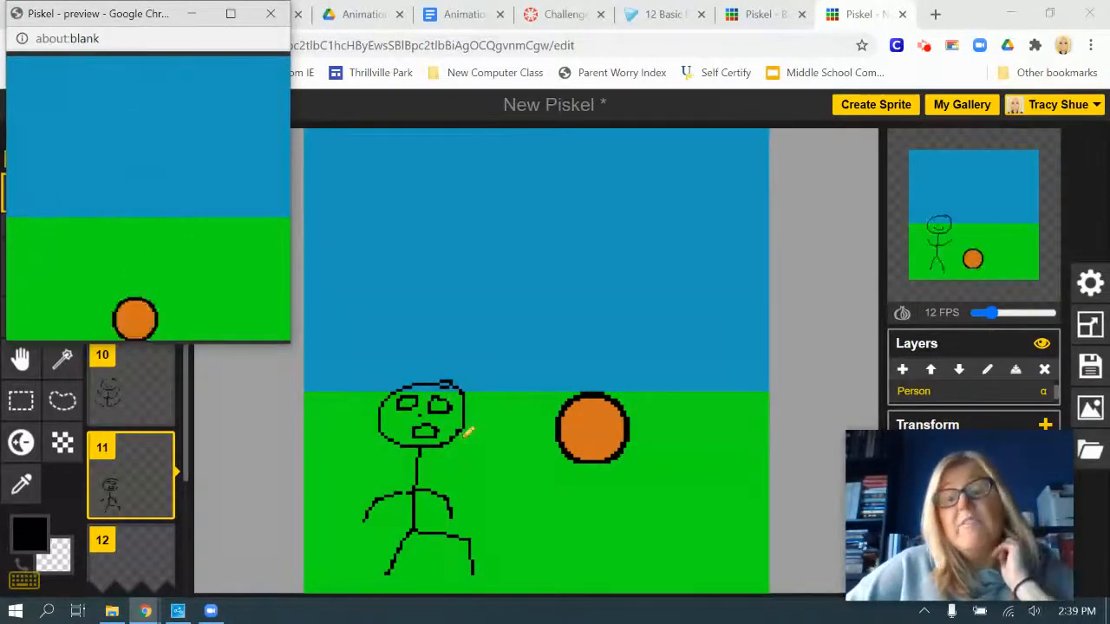
pyautogui.moveTo(922, 446)
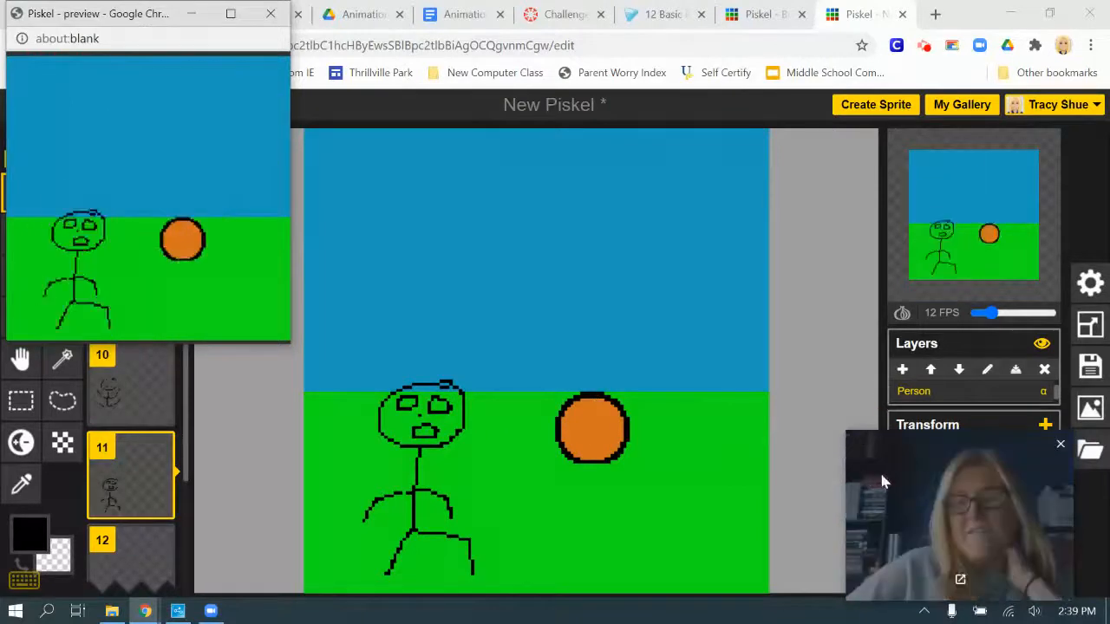
pyautogui.moveTo(892, 444); pyautogui.dragTo(661, 431)
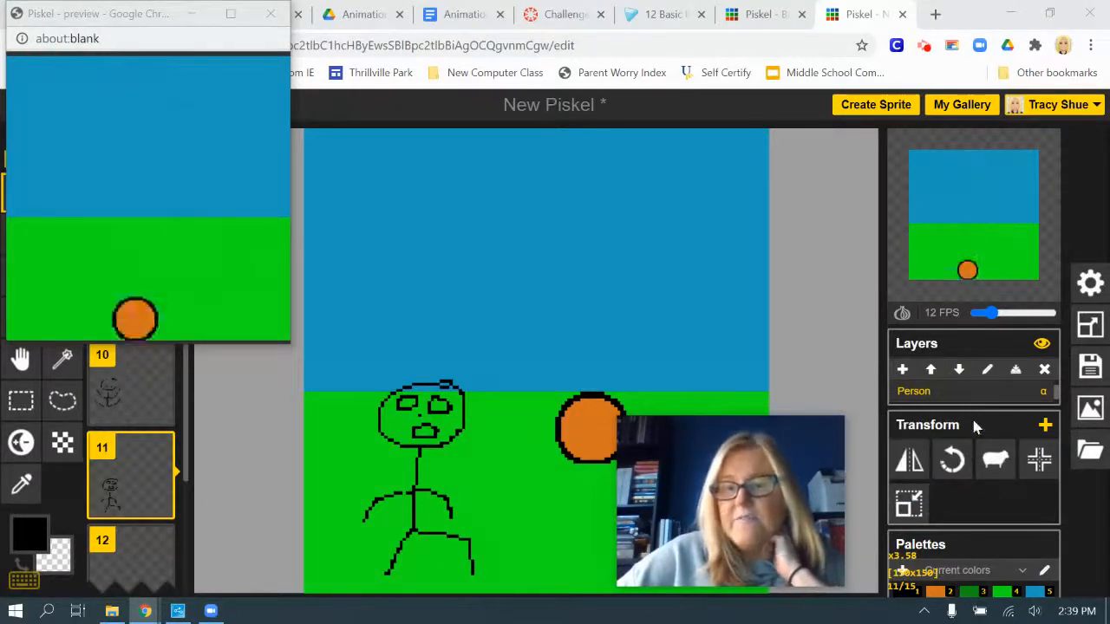
# Select the Background layer and clone it to all frames
pyautogui.scroll(-1, 967, 401)
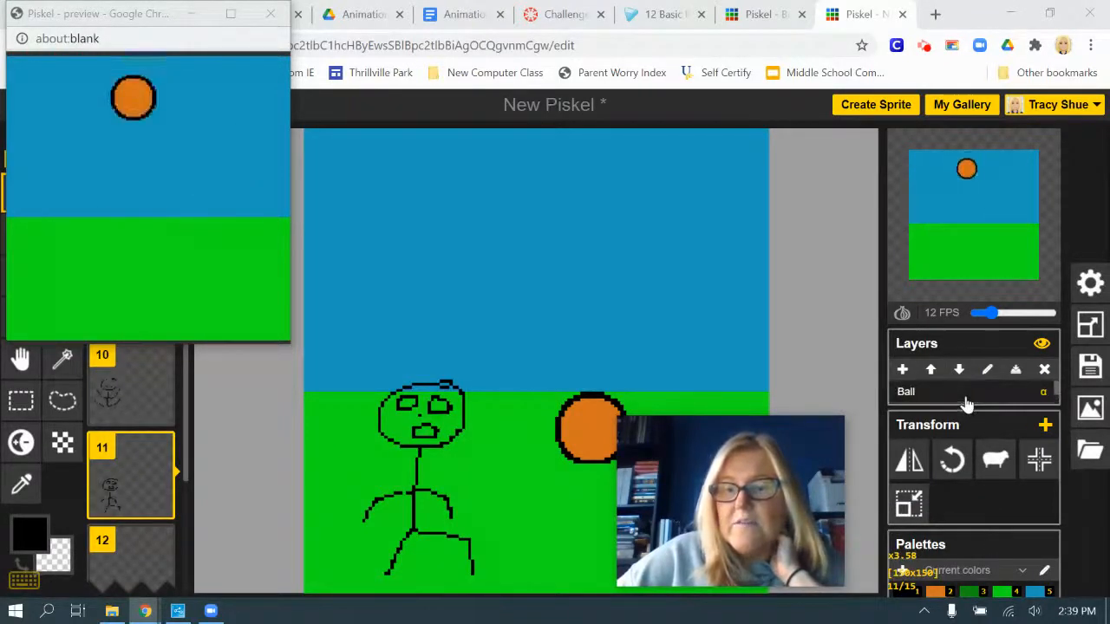
pyautogui.scroll(-1, 967, 400)
pyautogui.click(936, 395)
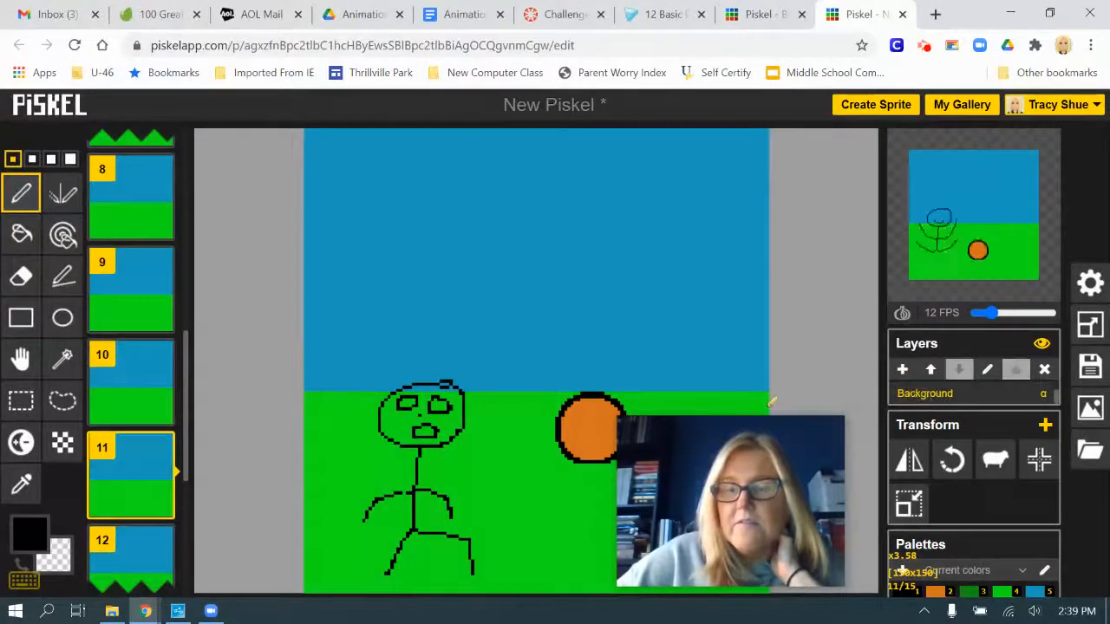
pyautogui.click(996, 464)
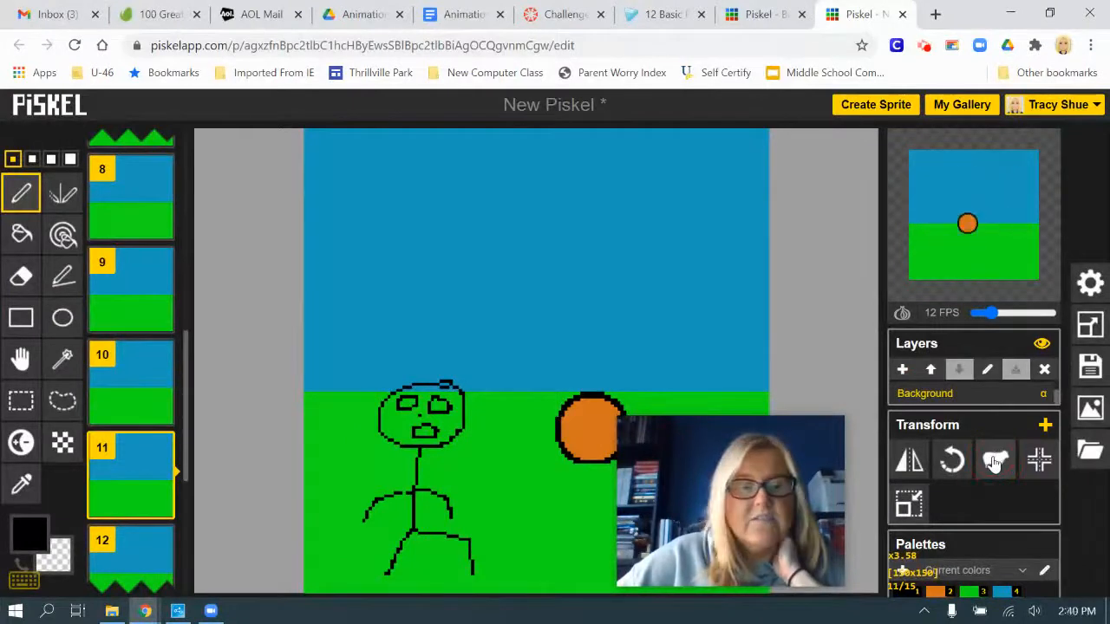
# Check the cloned background on frames 14 and 15
pyautogui.scroll(-1, 134, 444)
pyautogui.scroll(-4, 133, 438)
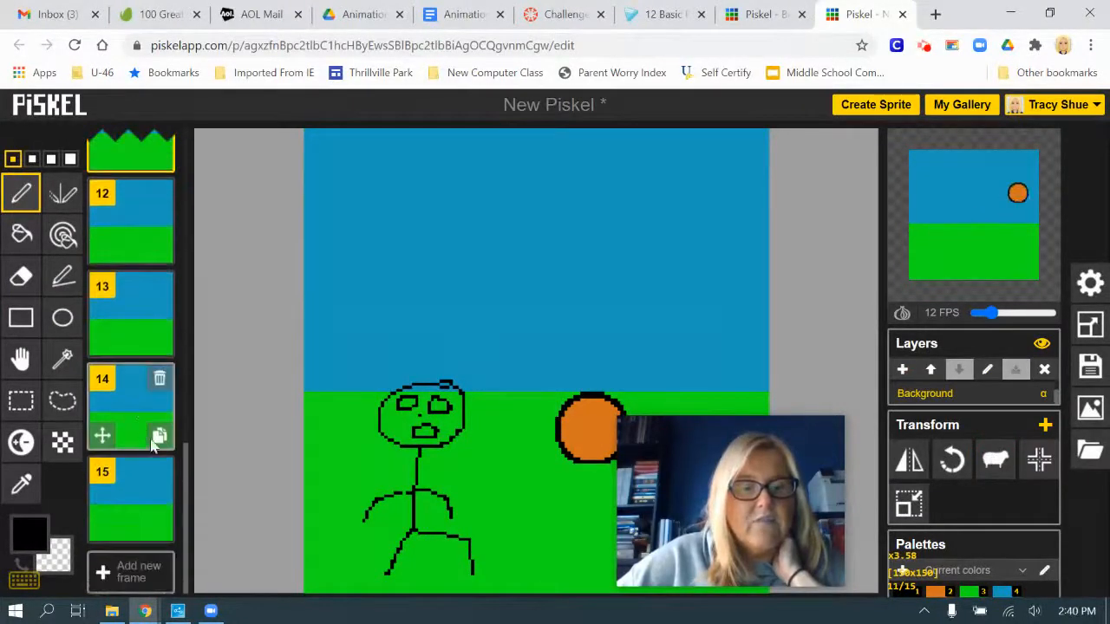
pyautogui.click(131, 493)
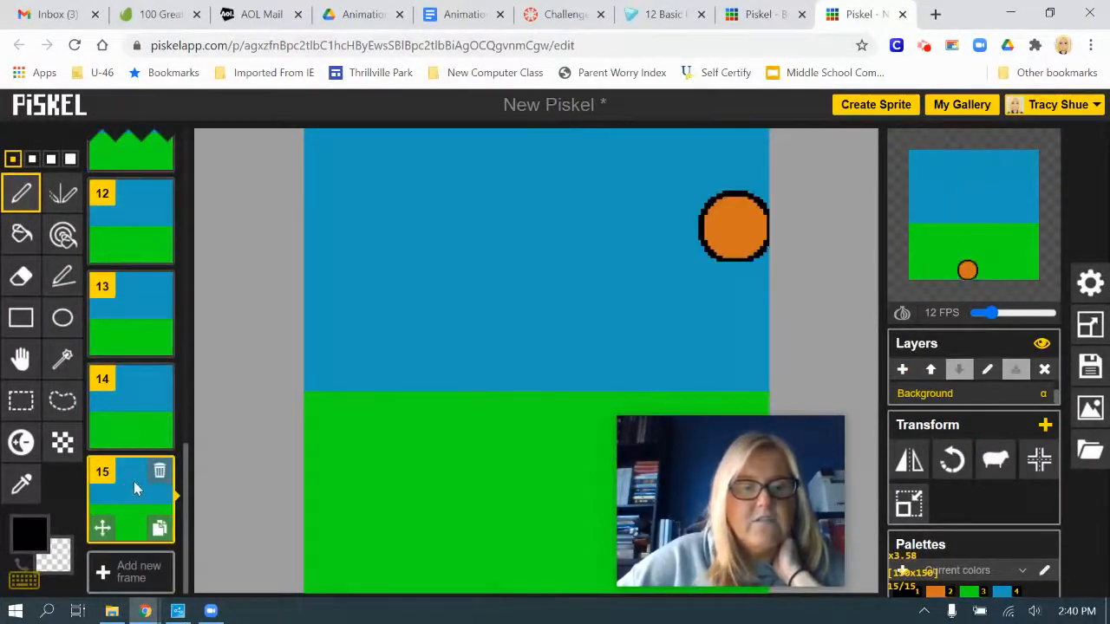
pyautogui.click(127, 426)
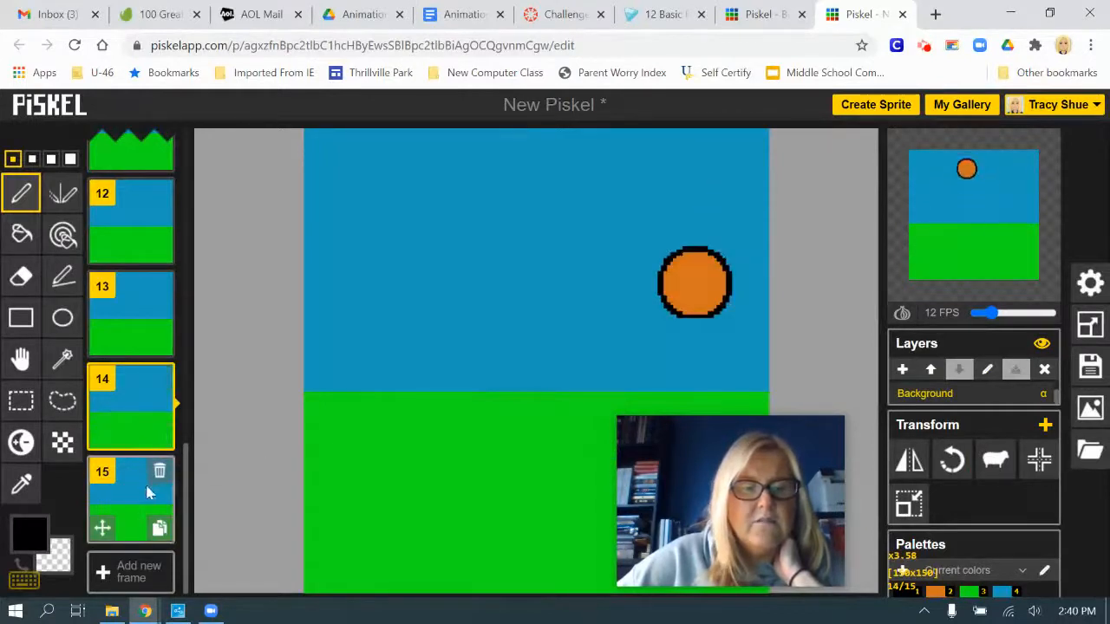
pyautogui.click(132, 518)
pyautogui.scroll(2, 271, 490)
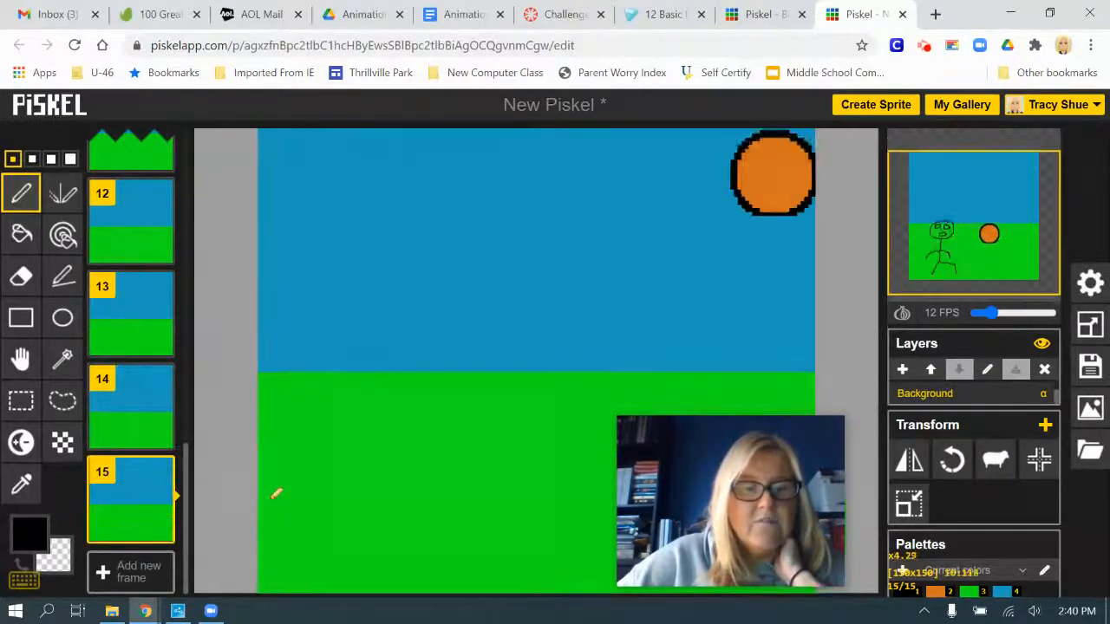
# Check the cloned background on frames 14, 13 and 12
pyautogui.scroll(-1, 276, 492)
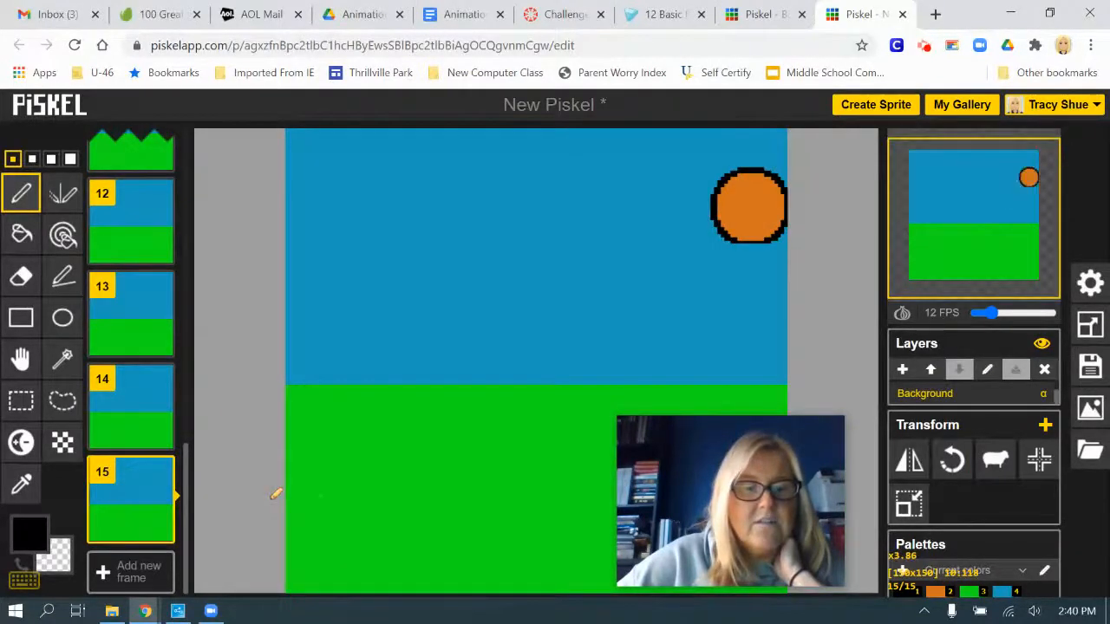
pyautogui.click(124, 427)
pyautogui.click(130, 321)
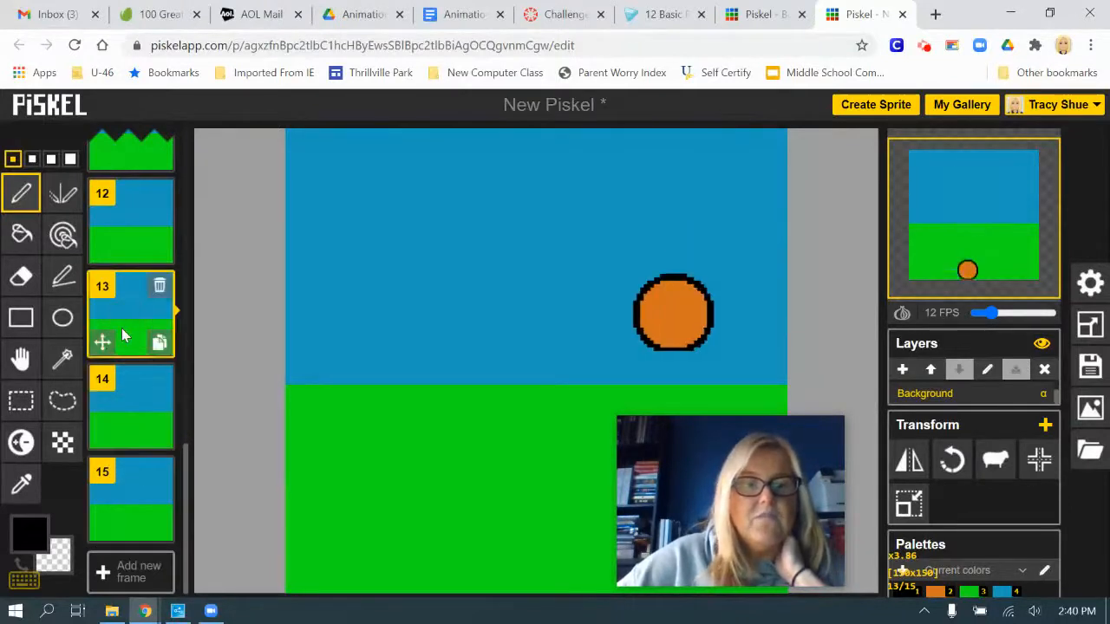
pyautogui.click(139, 237)
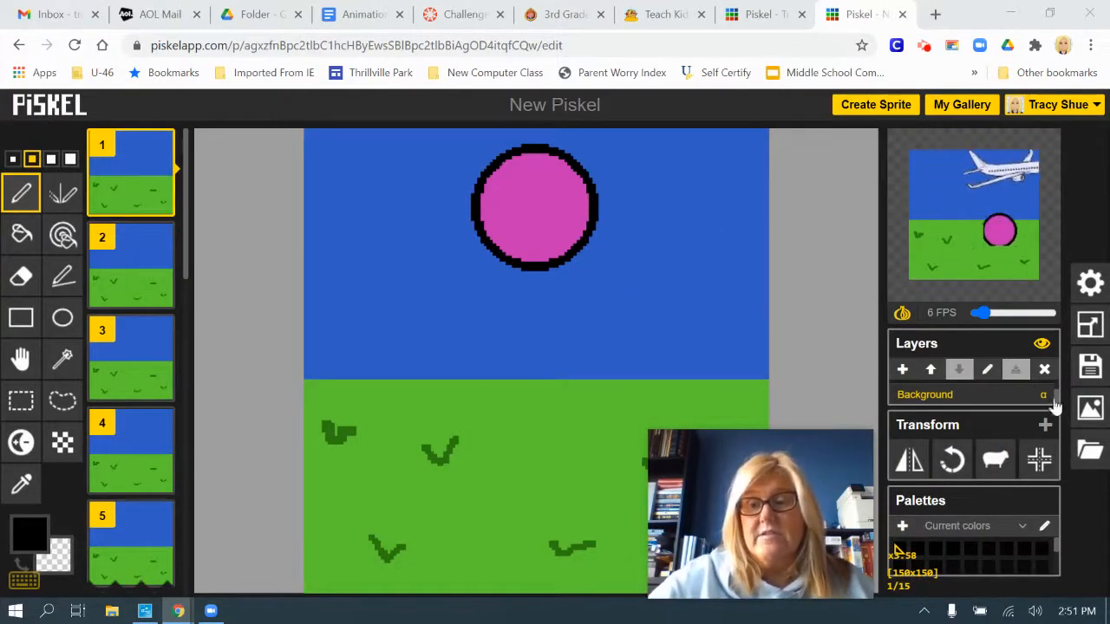
# Try to replace the sprite's title in the save settings
pyautogui.click(1090, 366)
pyautogui.click(832, 198)
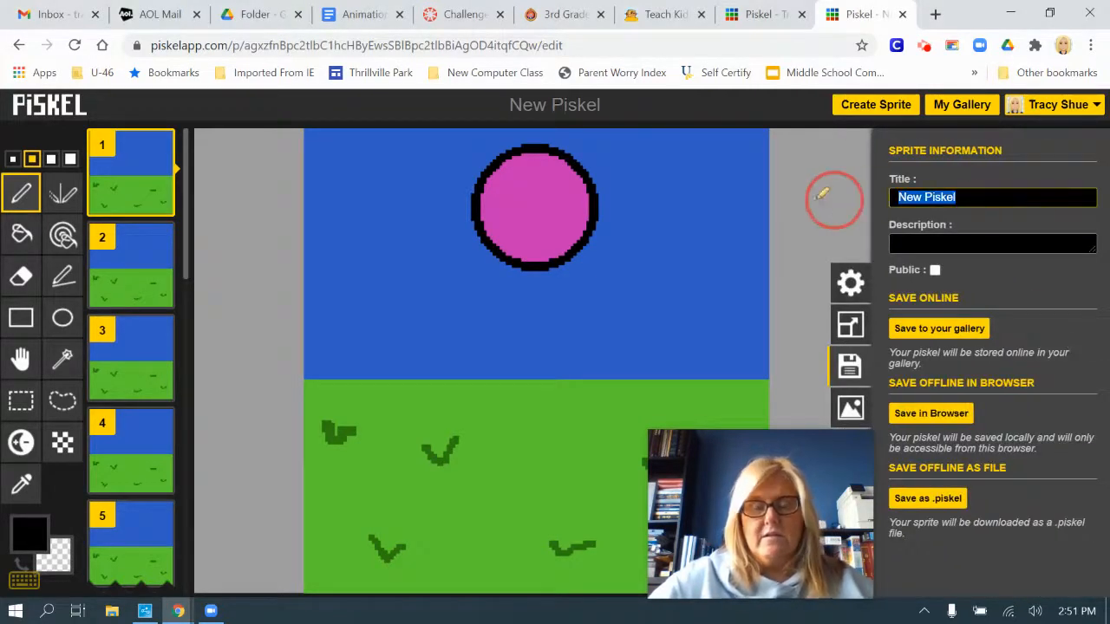
pyautogui.press('u')
pyautogui.press('n')
pyautogui.press('c')
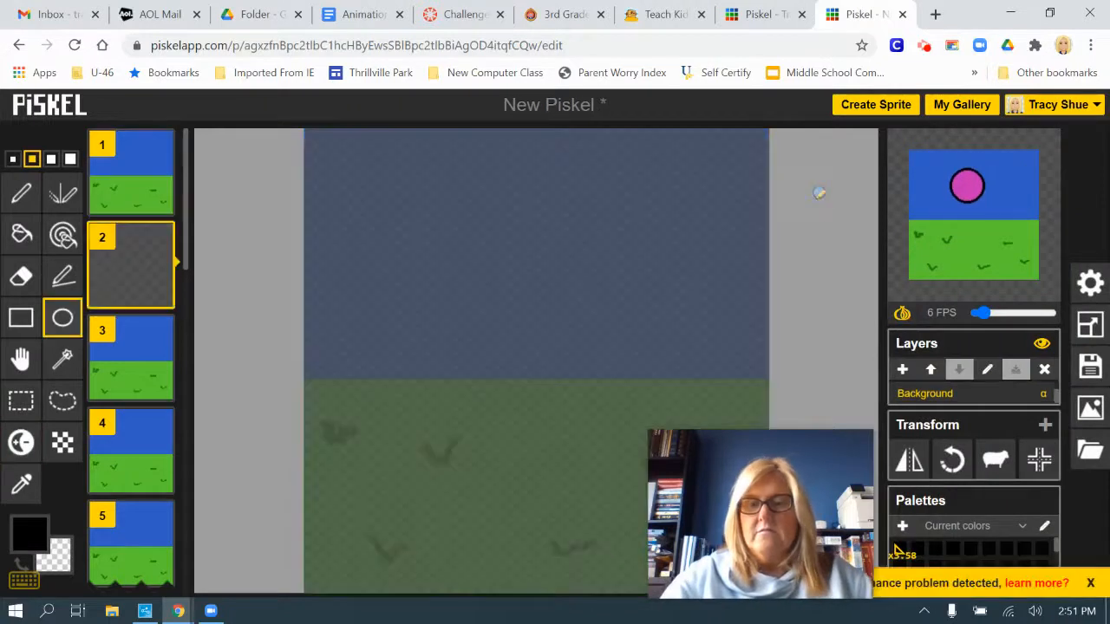
pyautogui.press('n')
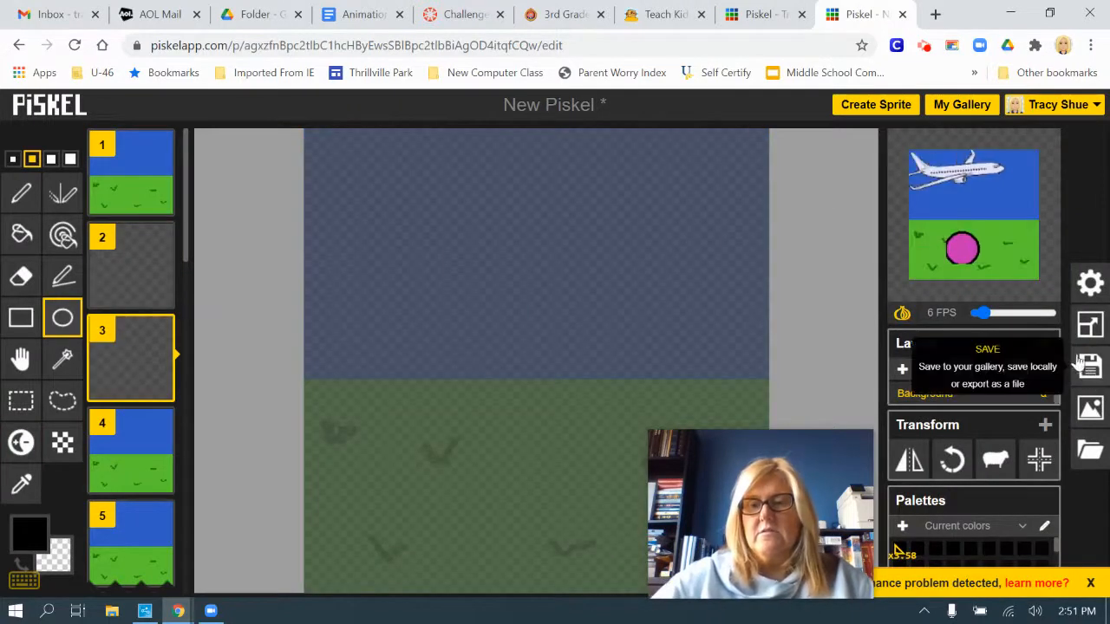
# Title the sprite "Bouncing Ball" and save it to the online gallery
pyautogui.click(1091, 368)
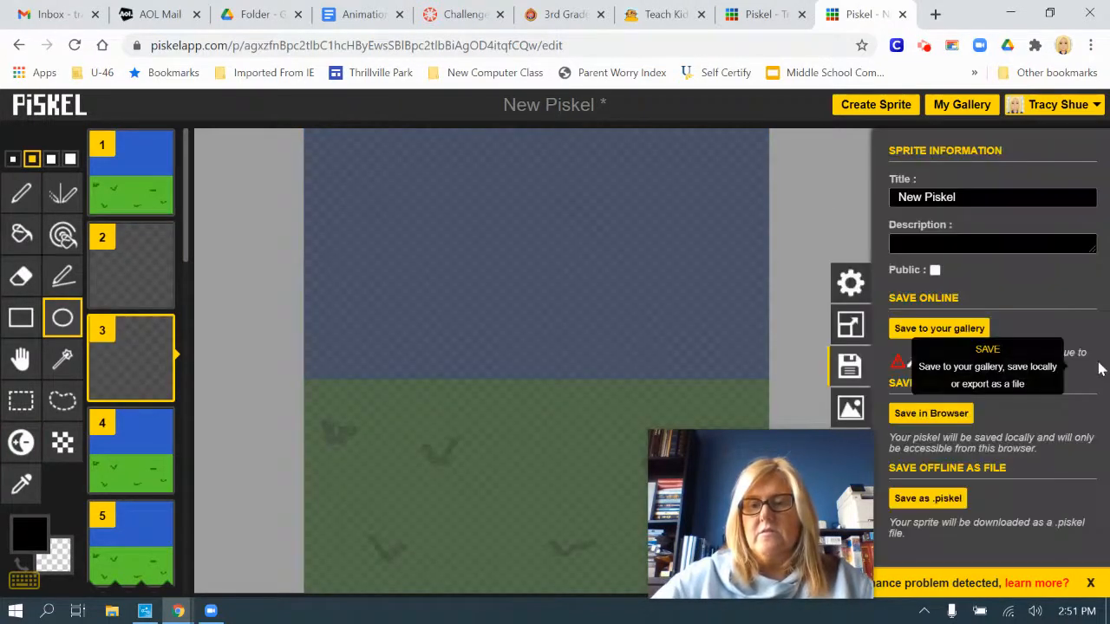
pyautogui.click(993, 197)
pyautogui.write('B')
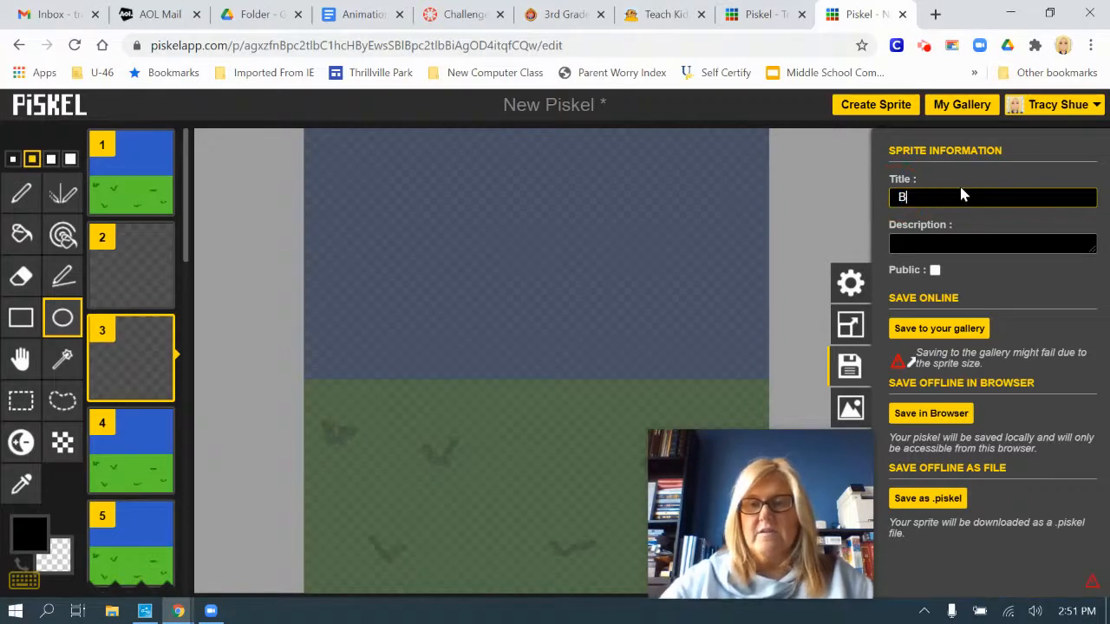
pyautogui.write('ouncing Ball')
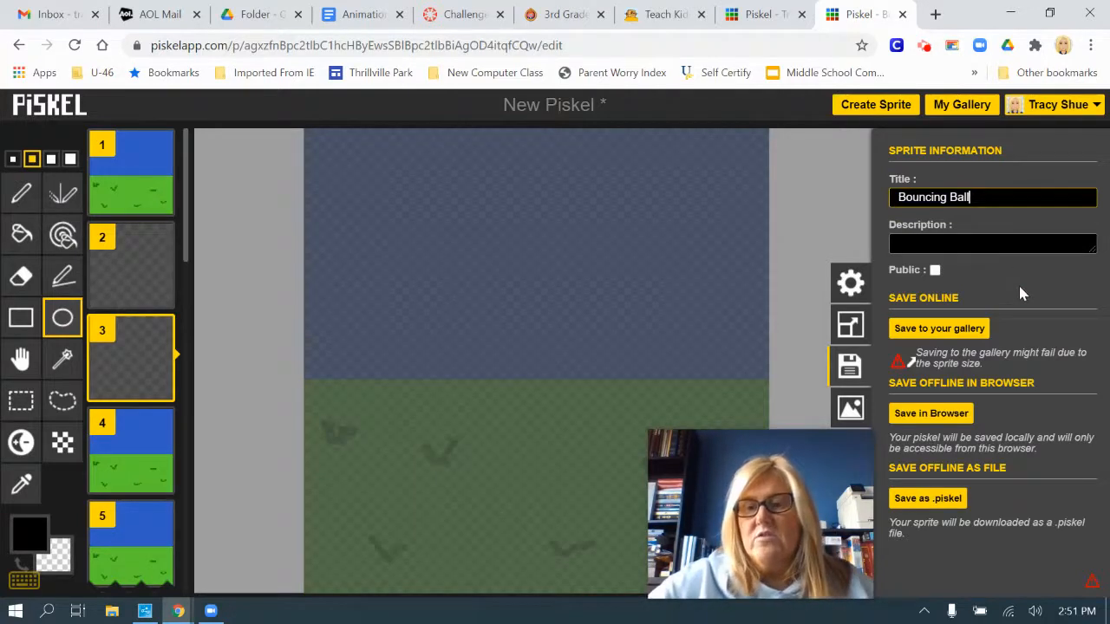
pyautogui.press('Return')
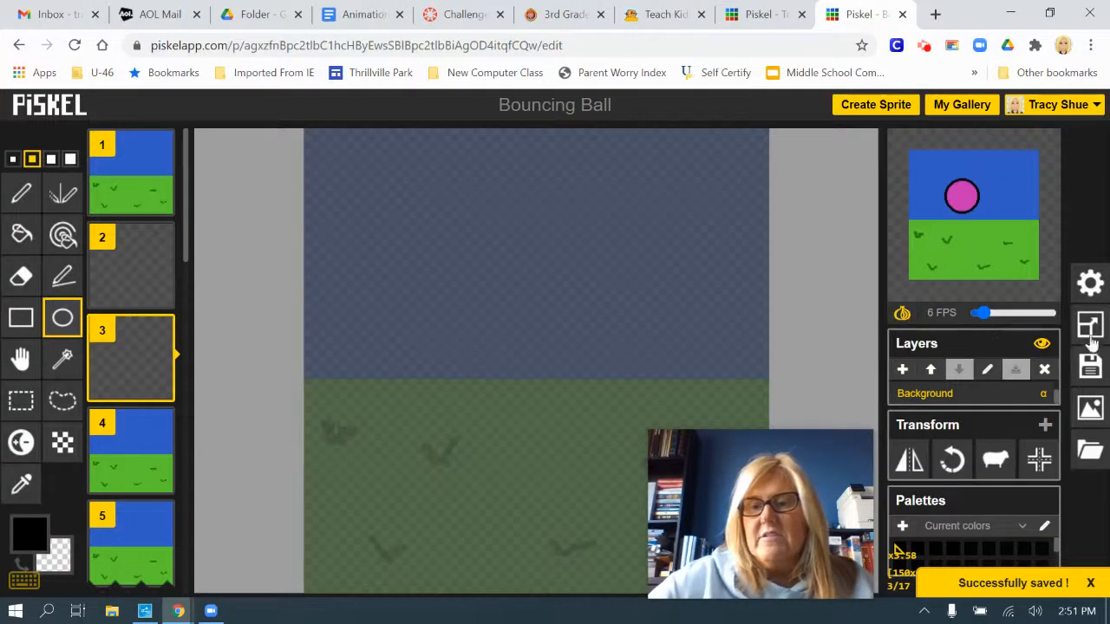
pyautogui.click(1090, 368)
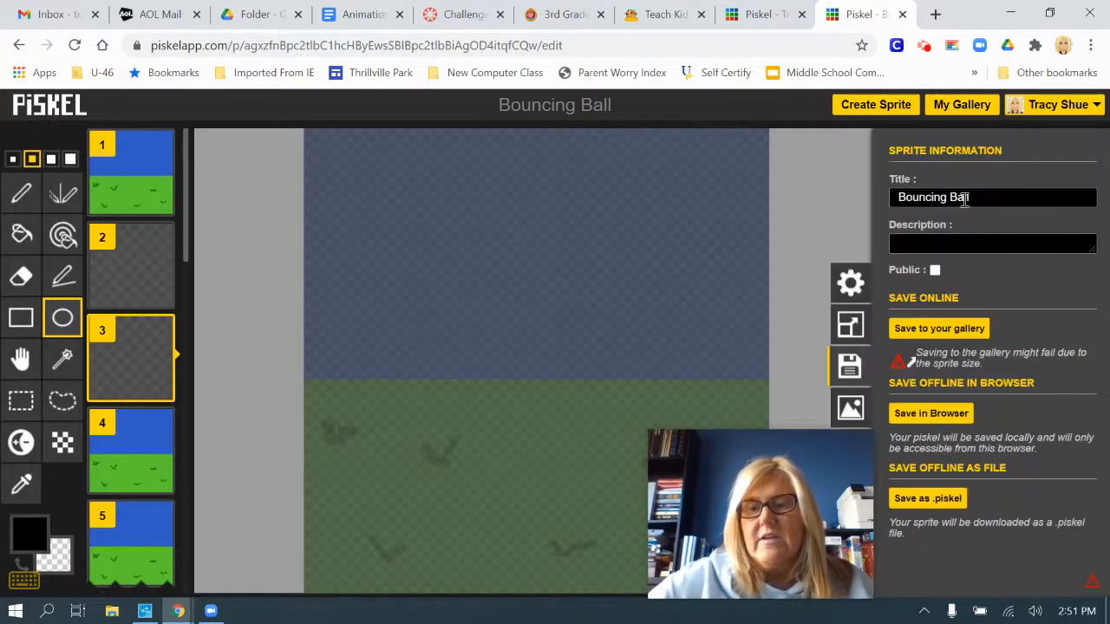
pyautogui.click(944, 330)
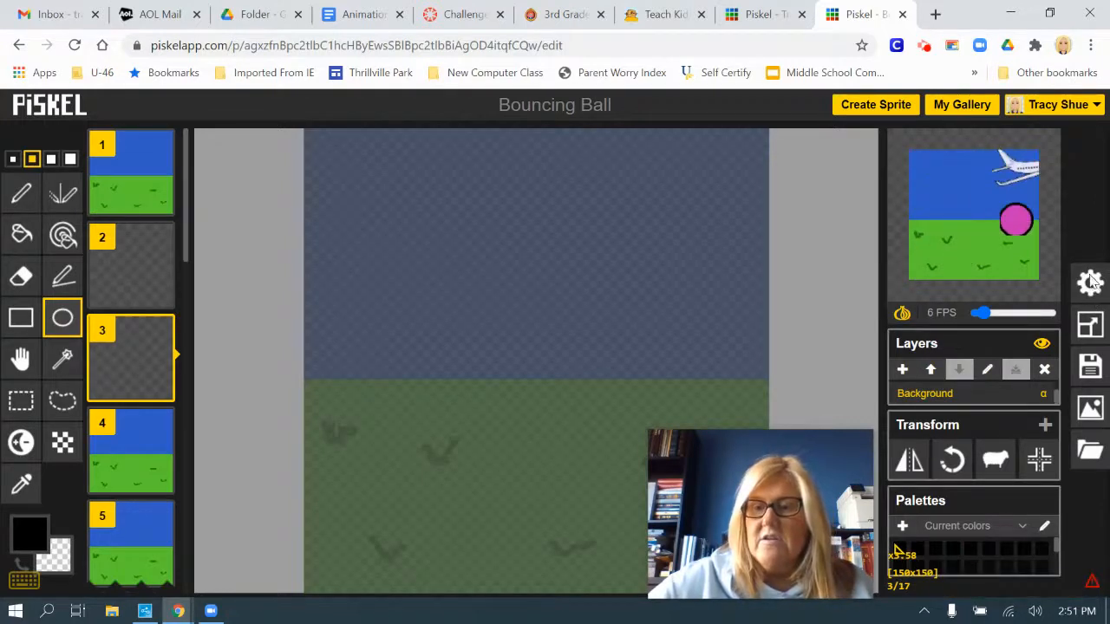
# Export the animation as a repeatedly looping GIF at 1.0x scale, 150 x 150, and download it
pyautogui.click(1092, 412)
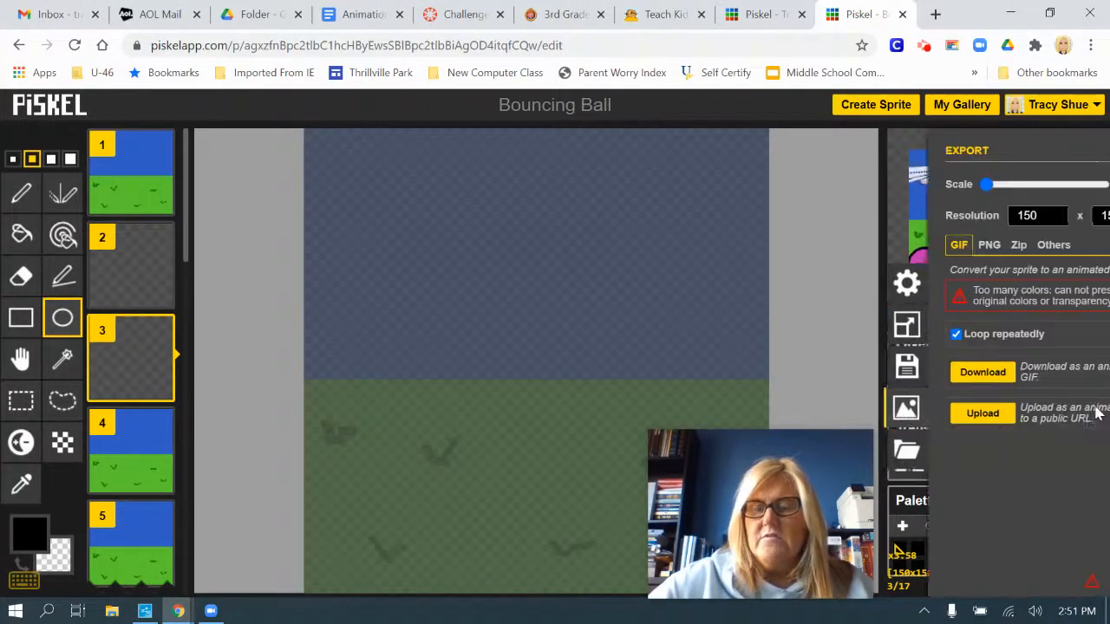
pyautogui.moveTo(717, 453); pyautogui.dragTo(575, 442)
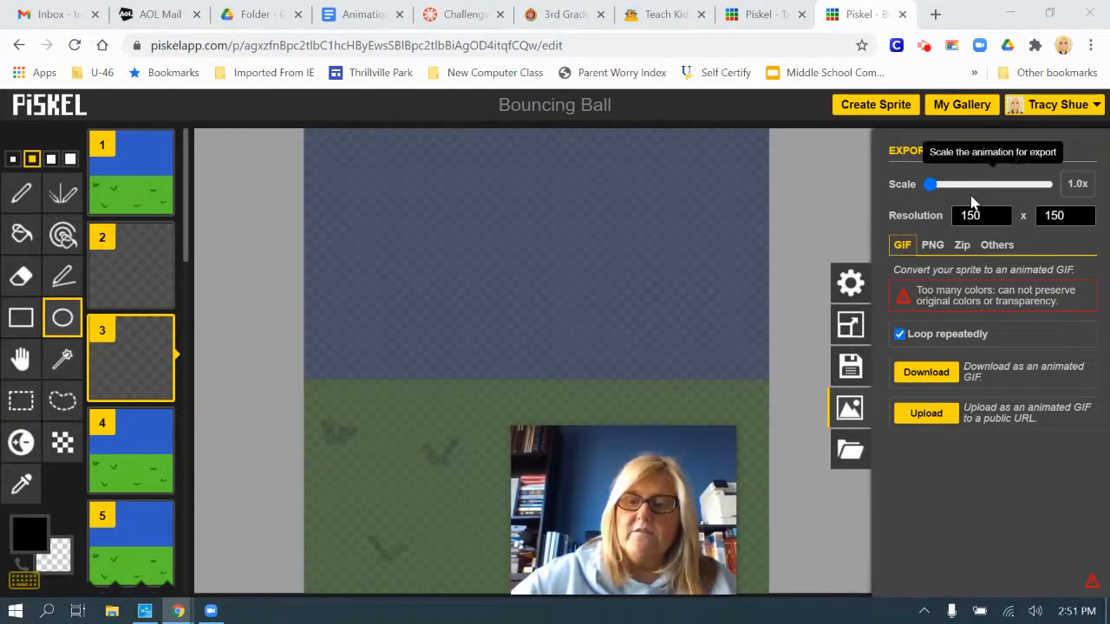
pyautogui.click(930, 378)
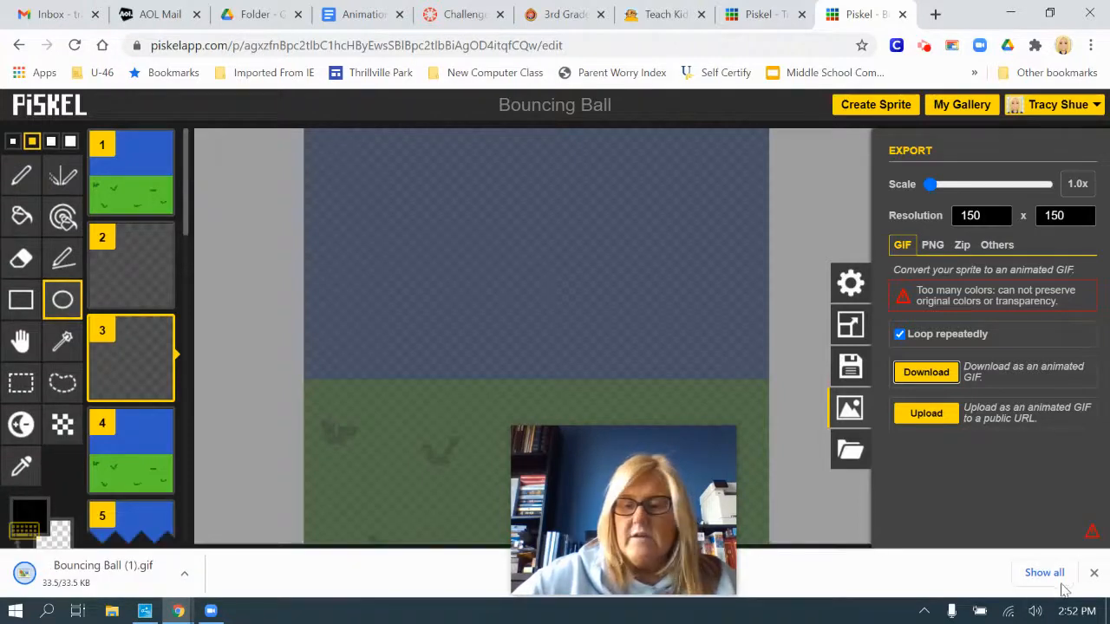
pyautogui.click(1093, 576)
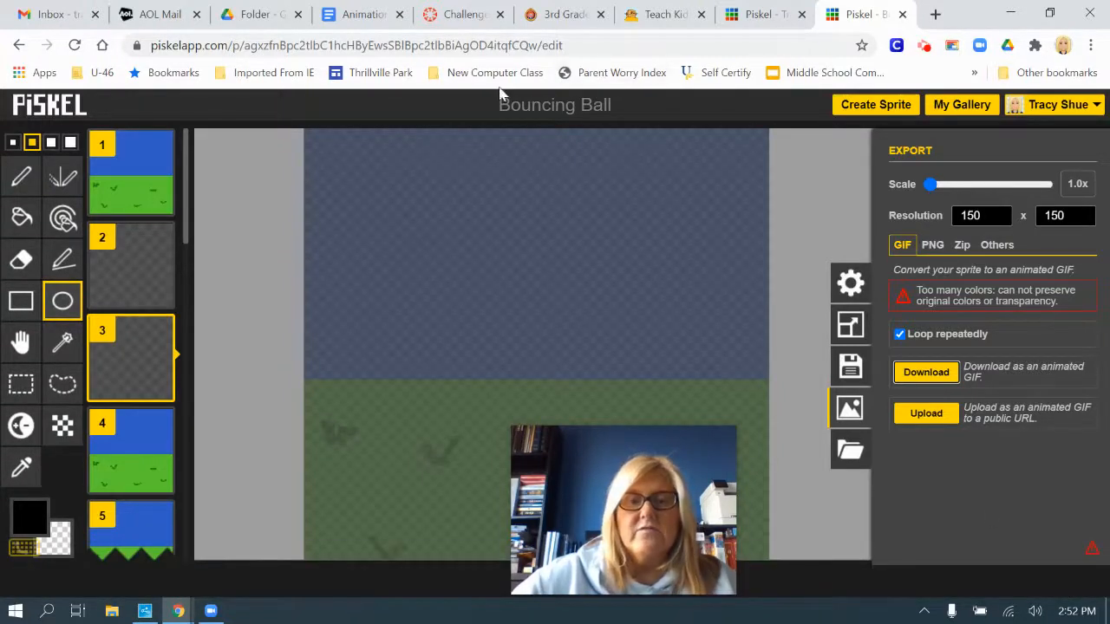
# Switch to the "Challenge 1: Bouncing Ball" assignment page on the school's Instructure site and start a submission
pyautogui.click(464, 15)
pyautogui.moveTo(588, 424); pyautogui.dragTo(121, 391)
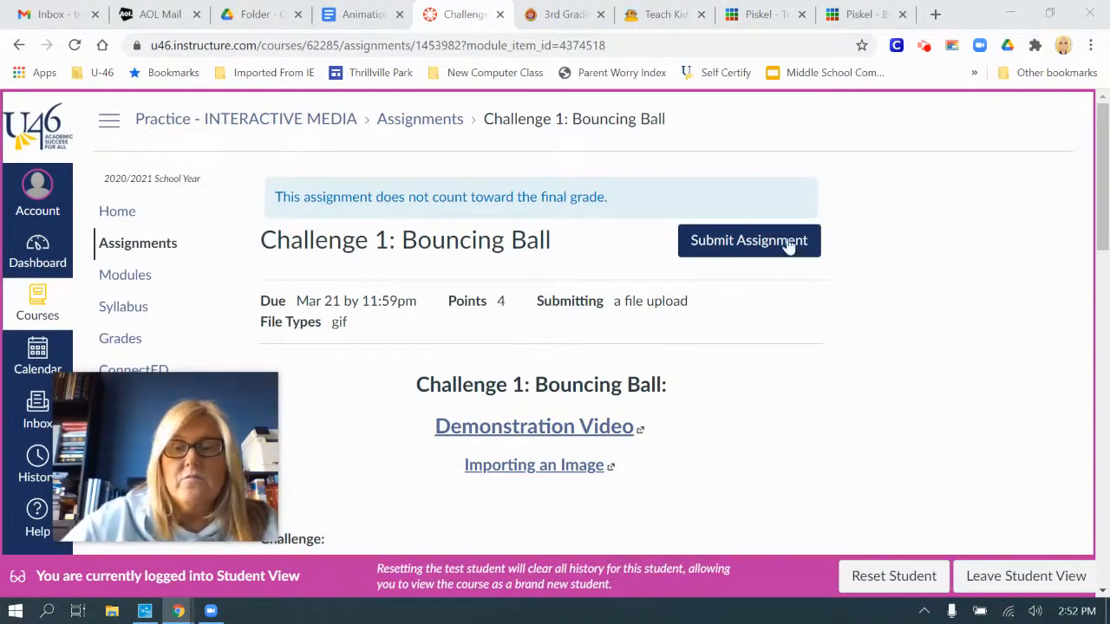
pyautogui.click(751, 246)
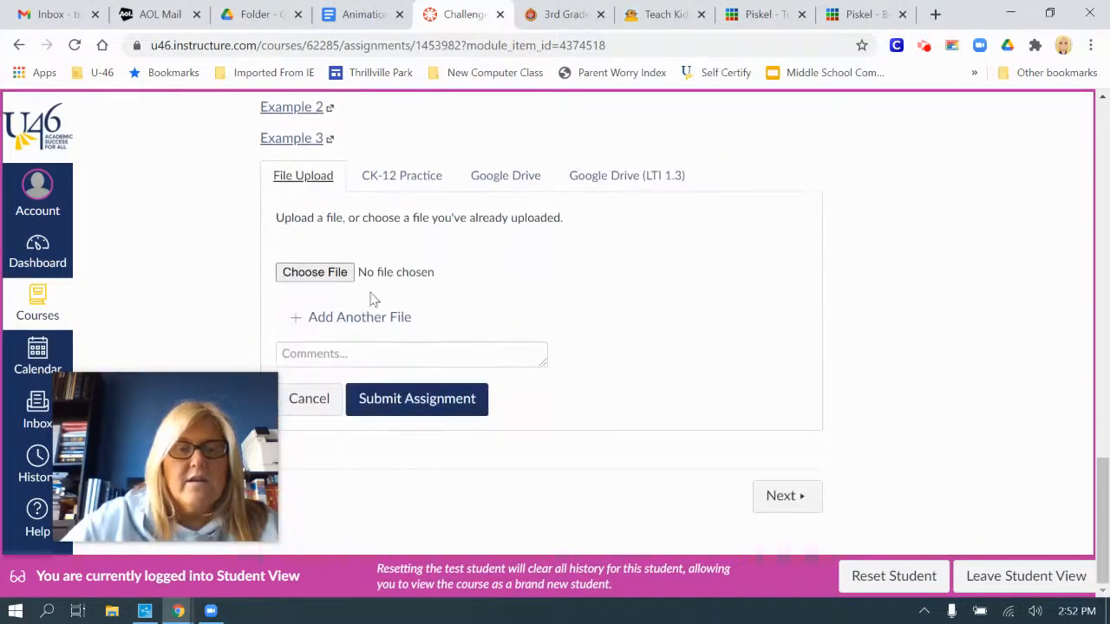
# Attach "Bouncing Ball (1).gif" from the Downloads folder to the assignment and submit it
pyautogui.click(322, 278)
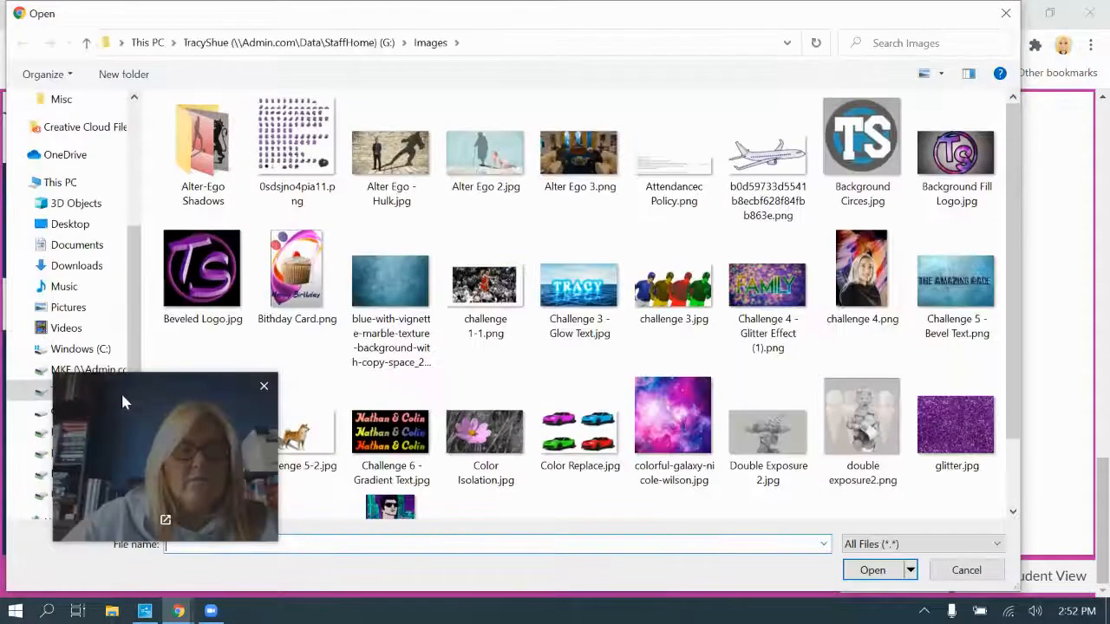
pyautogui.moveTo(122, 392)
pyautogui.mouseDown()
pyautogui.moveTo(510, 418)
pyautogui.moveTo(934, 373)
pyautogui.mouseUp()
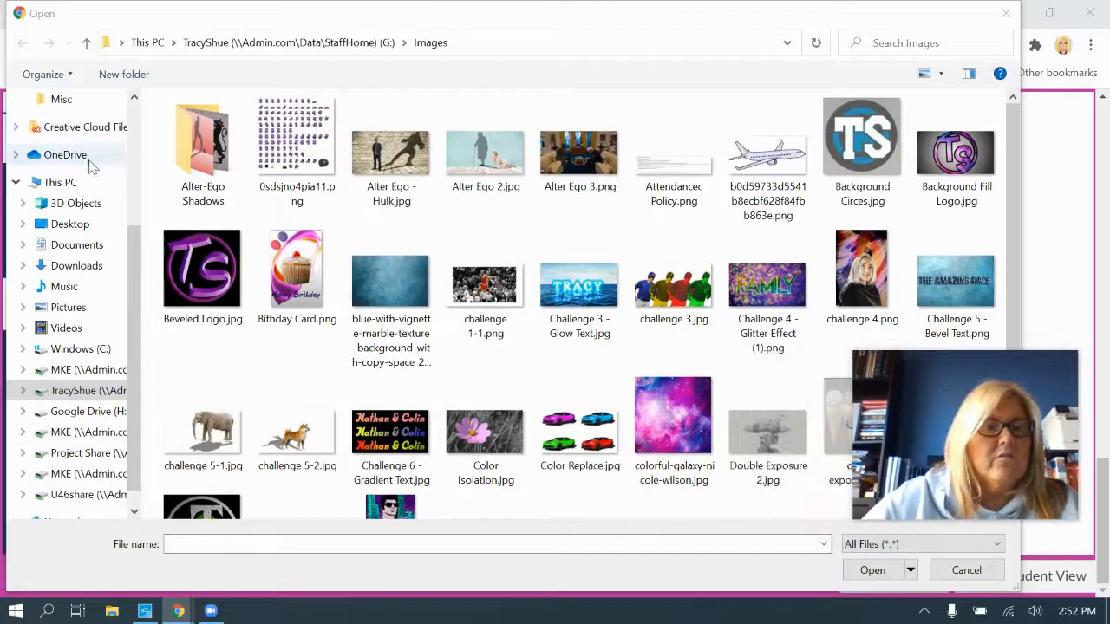
pyautogui.click(77, 269)
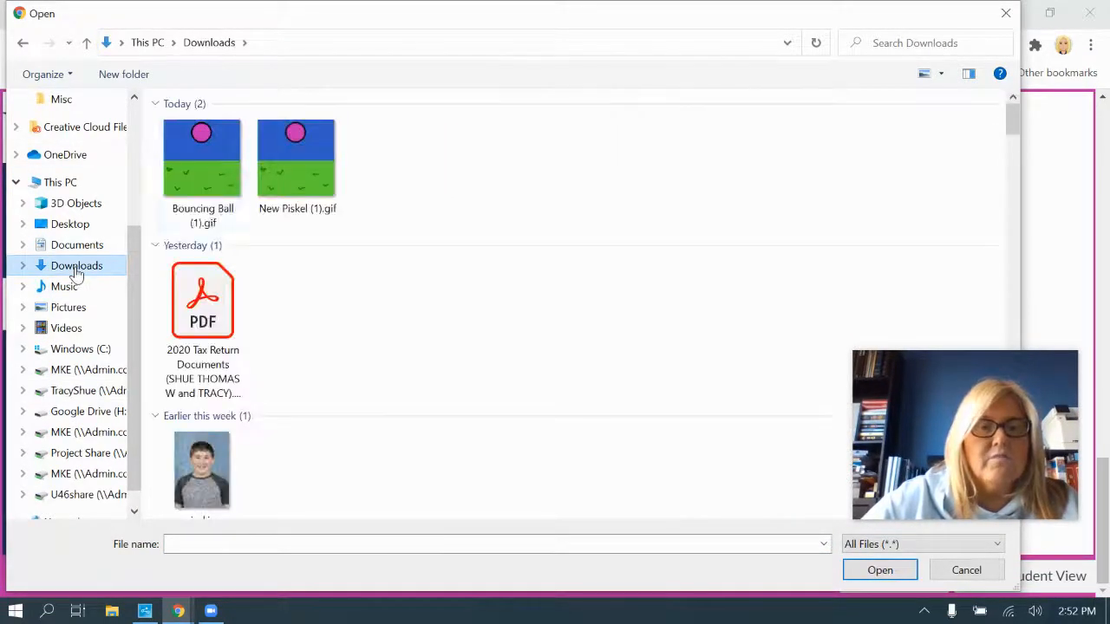
pyautogui.click(204, 157)
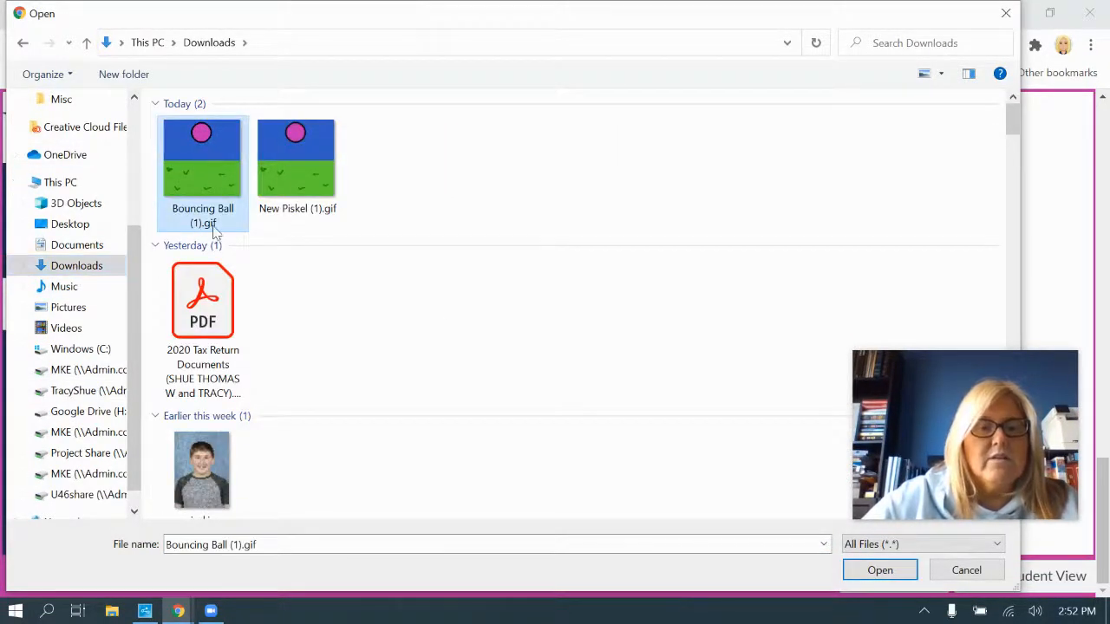
pyautogui.click(878, 572)
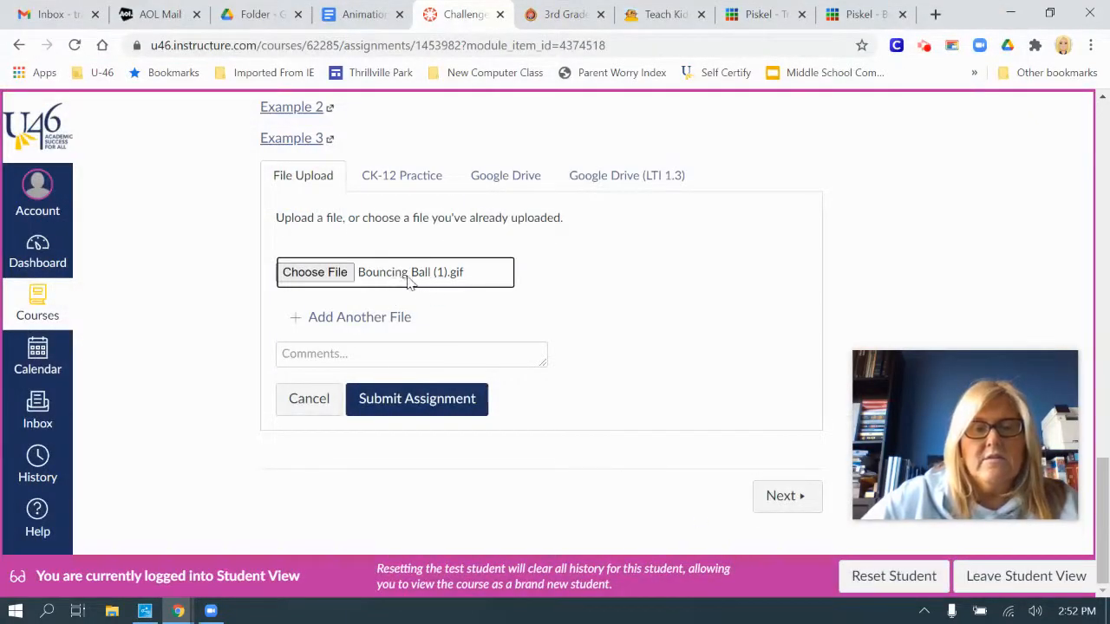
pyautogui.click(427, 403)
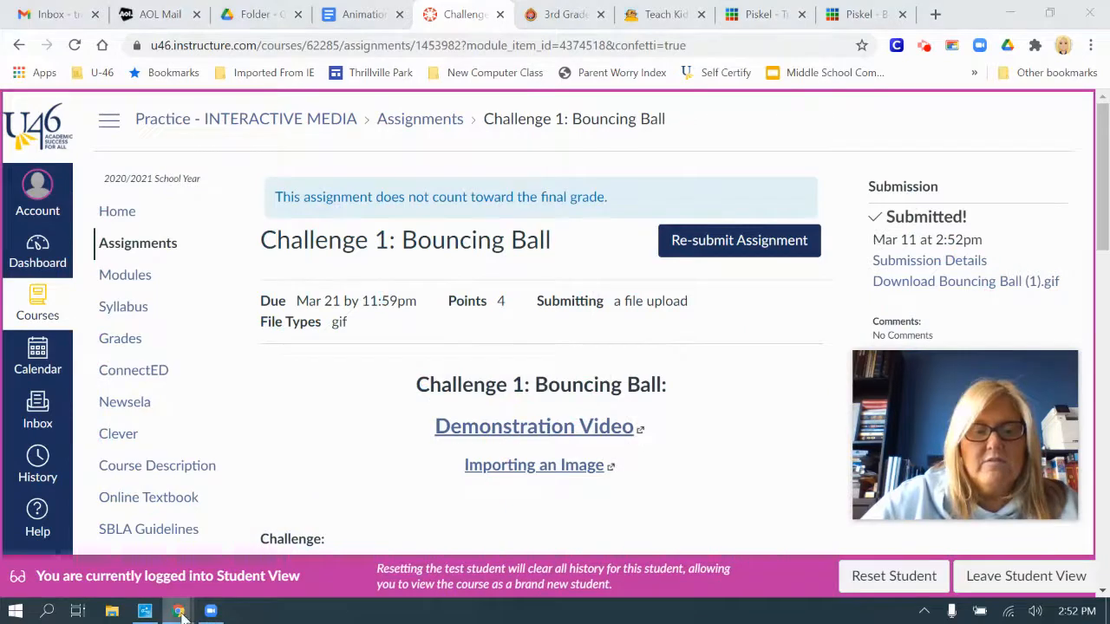
pyautogui.moveTo(182, 612)
pyautogui.click(550, 570)
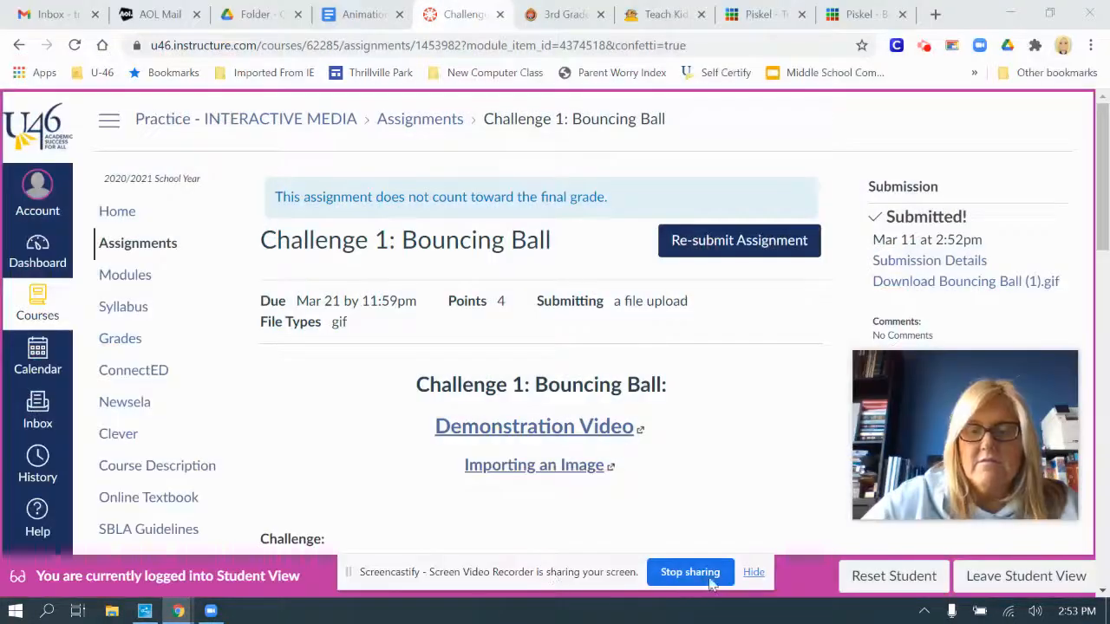